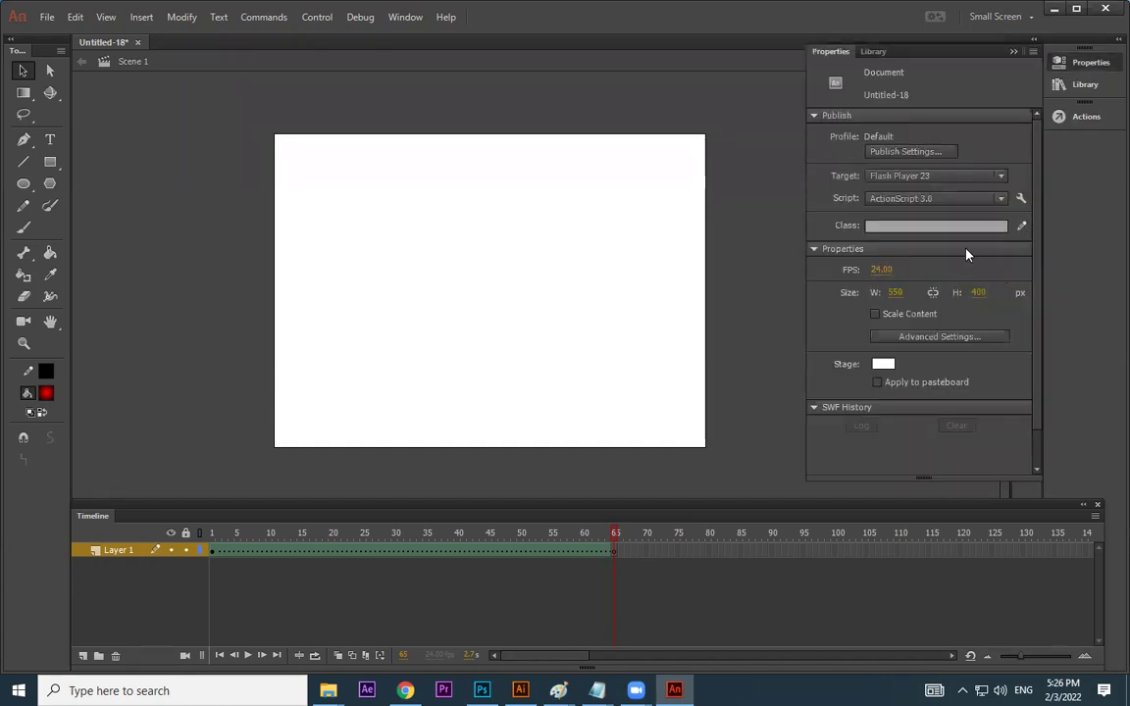
Set the document's stage size to 1280 × 720 px and its frame rate to 25 fps
{"action": "left_click", "coordinate": [896, 295]}
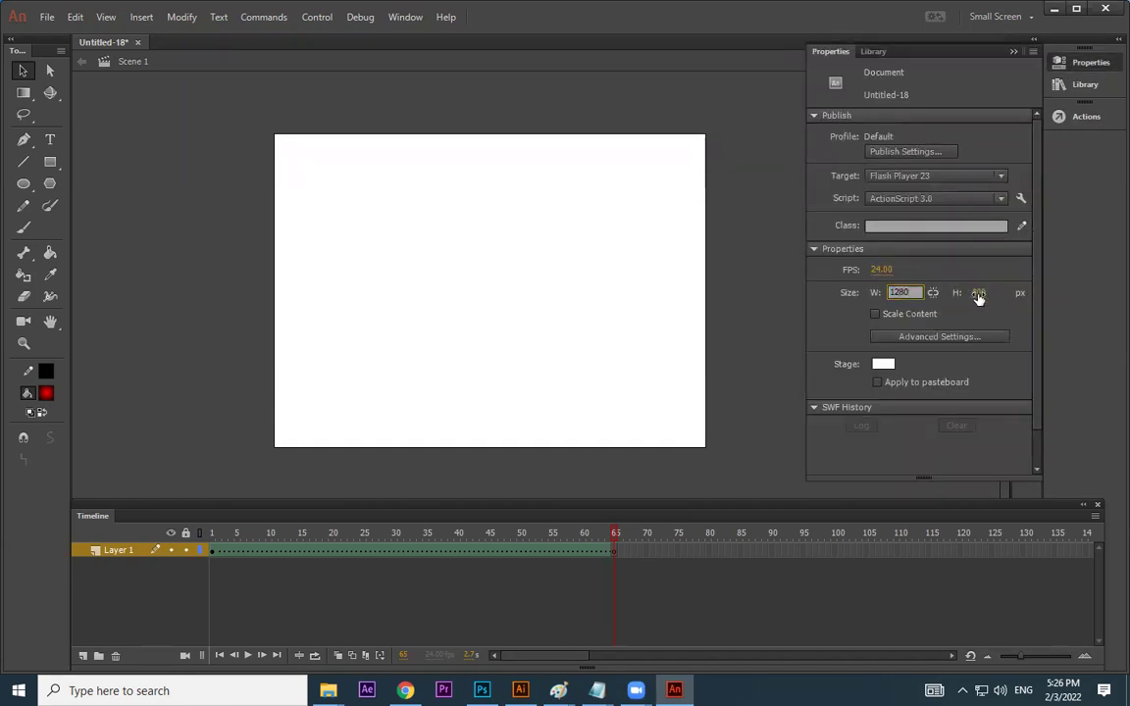
{"action": "key", "text": "Tab"}
{"action": "type", "text": "7"}
{"action": "key", "text": "Return"}
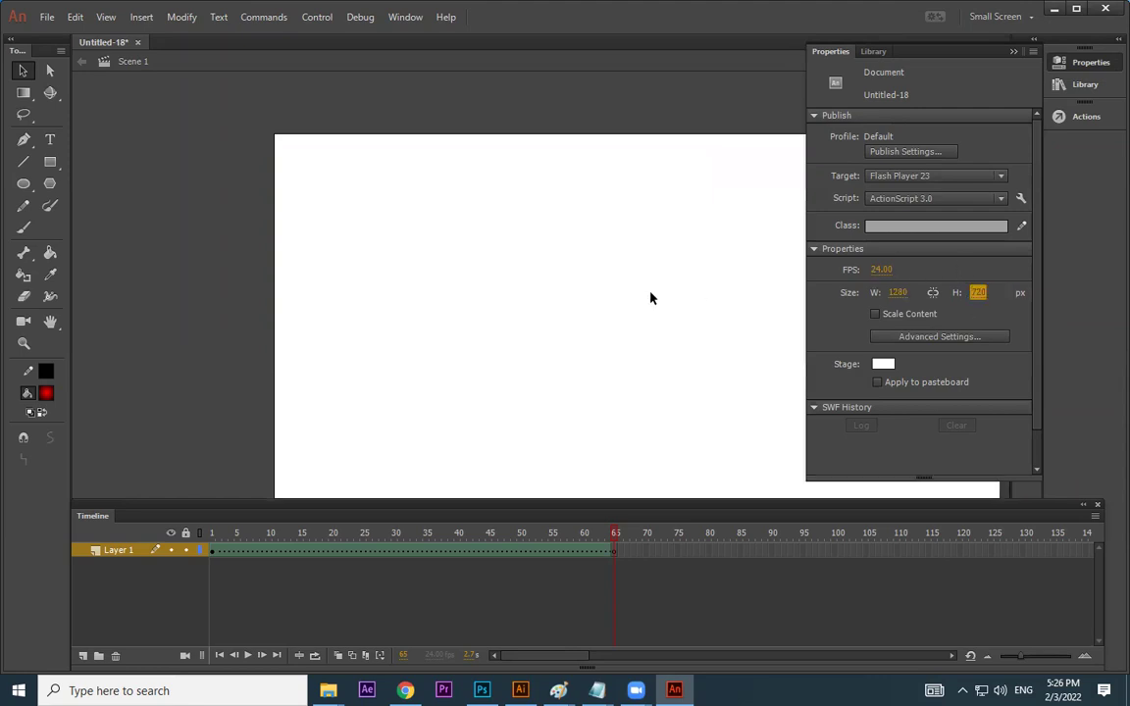
{"action": "left_click", "coordinate": [561, 291]}
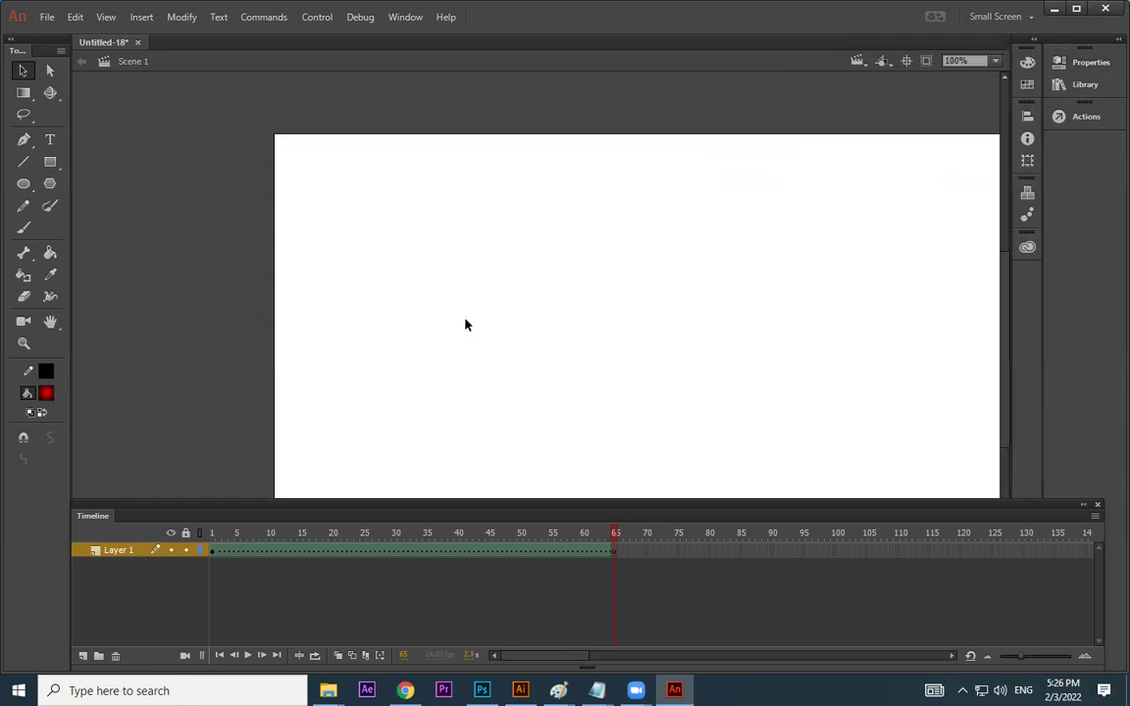
{"action": "key", "text": "ctrl+minus"}
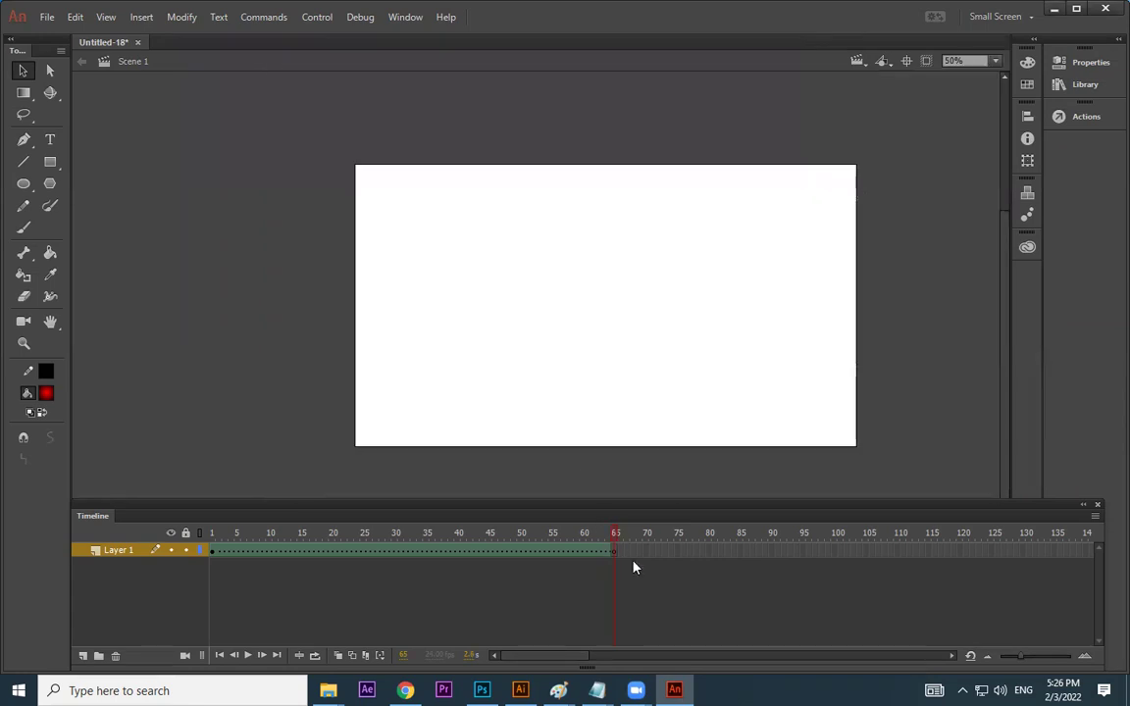
Select all of Layer 1's existing frames back to frame 1 and remove them
{"action": "left_click_drag", "start_coordinate": [635, 558], "coordinate": [209, 555]}
{"action": "right_click", "coordinate": [233, 552]}
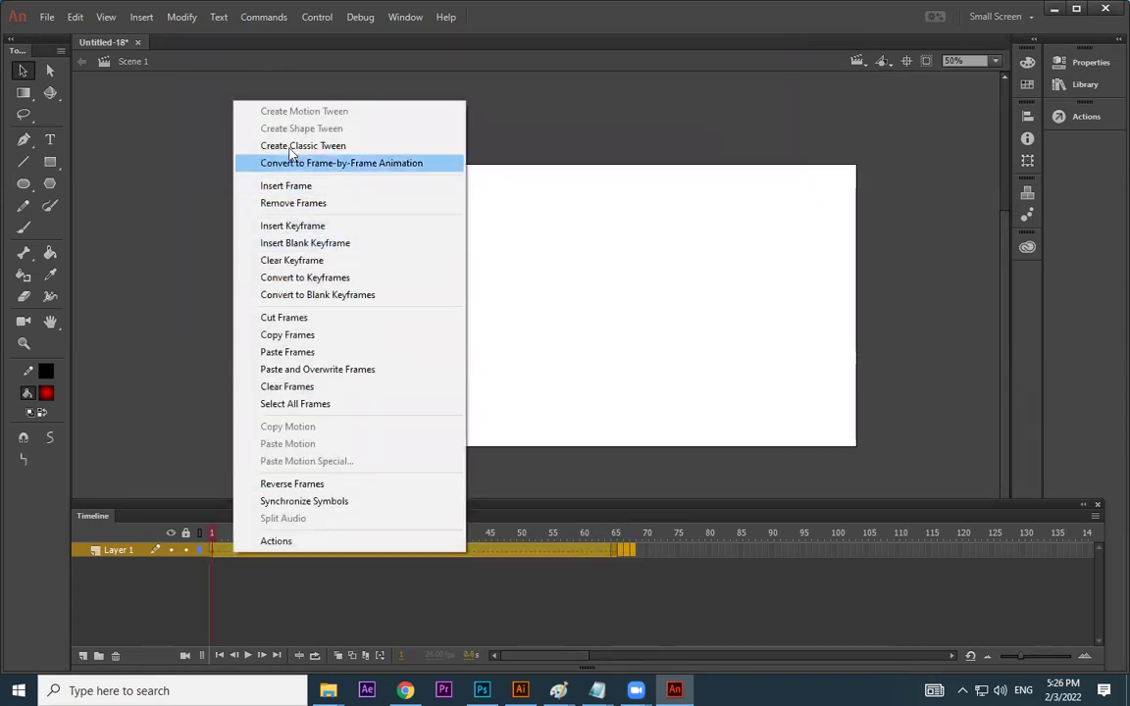
{"action": "left_click", "coordinate": [300, 203]}
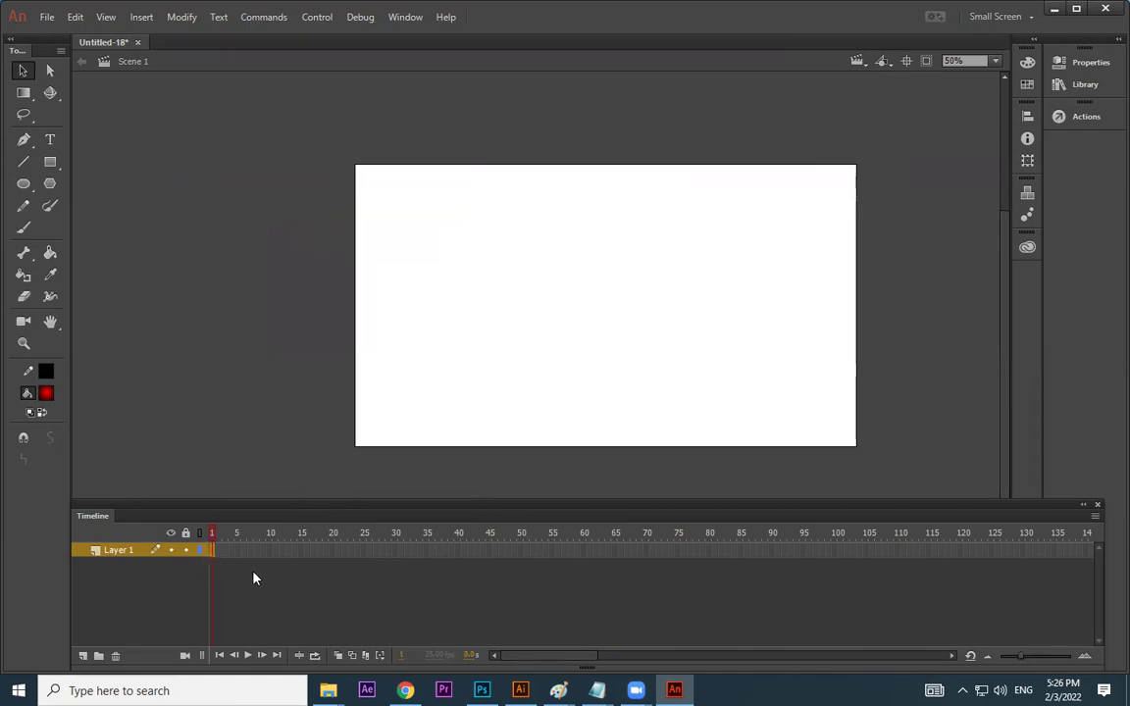
Change the stage background colour to black
{"action": "scroll", "coordinate": [519, 320], "scroll_direction": "down", "scroll_amount": 2}
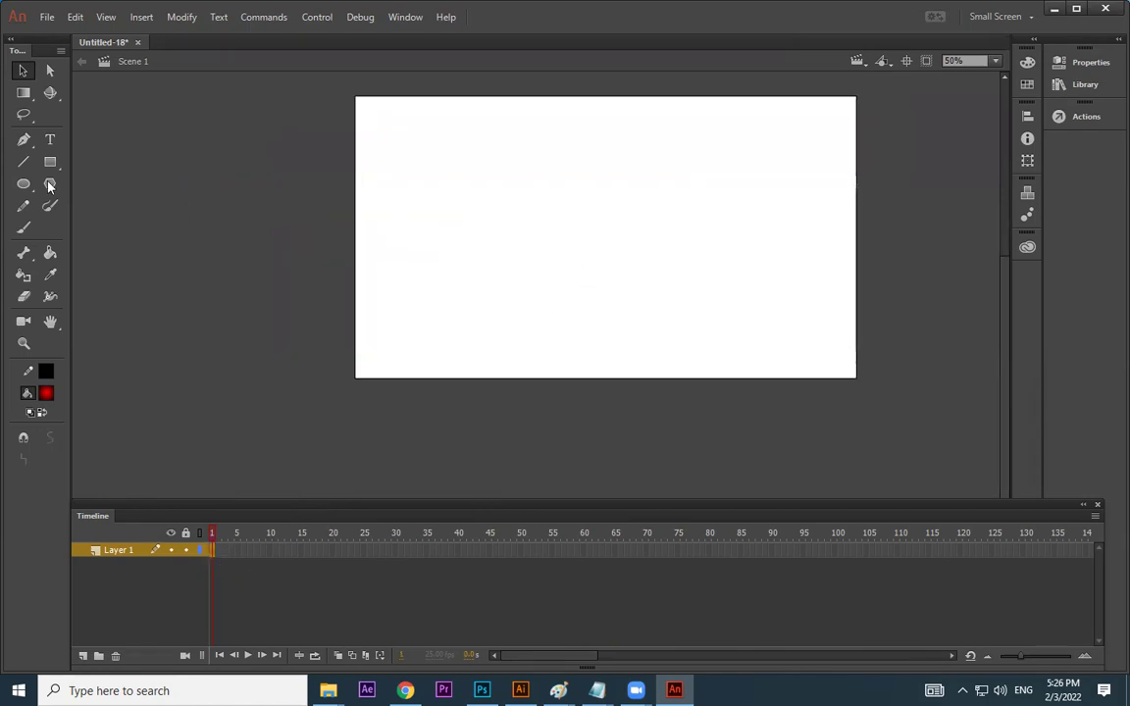
{"action": "left_click", "coordinate": [50, 162]}
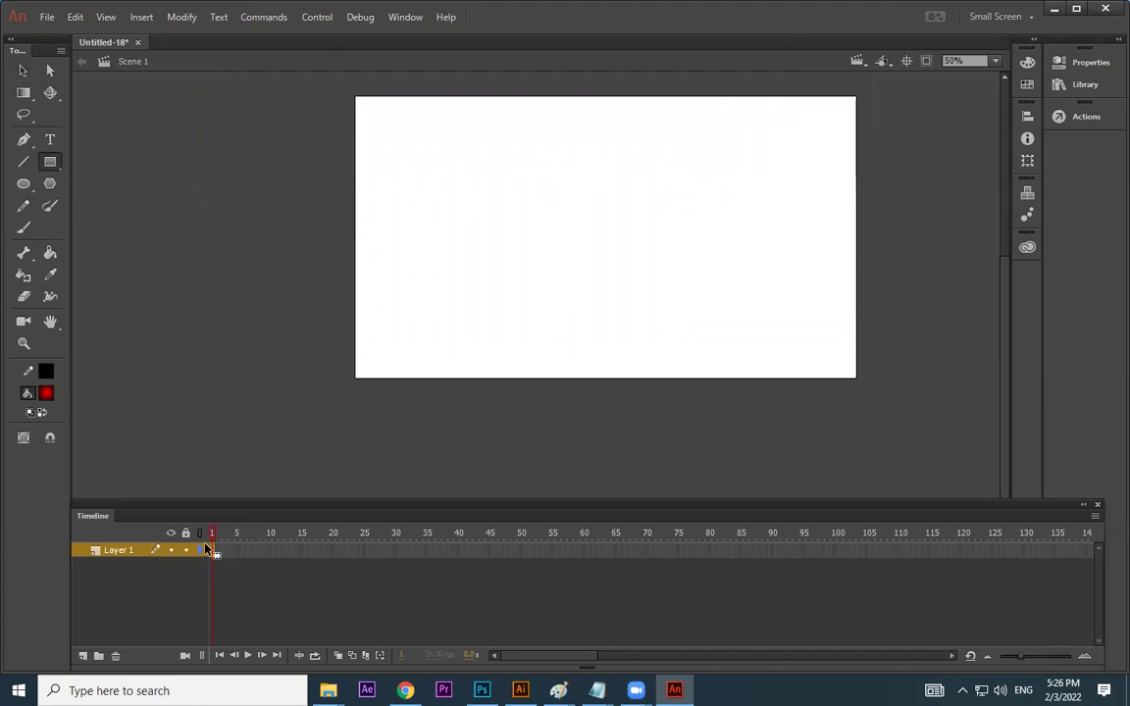
{"action": "left_click", "coordinate": [22, 70]}
{"action": "left_click", "coordinate": [1091, 63]}
{"action": "left_click", "coordinate": [560, 244]}
{"action": "left_click", "coordinate": [1091, 61]}
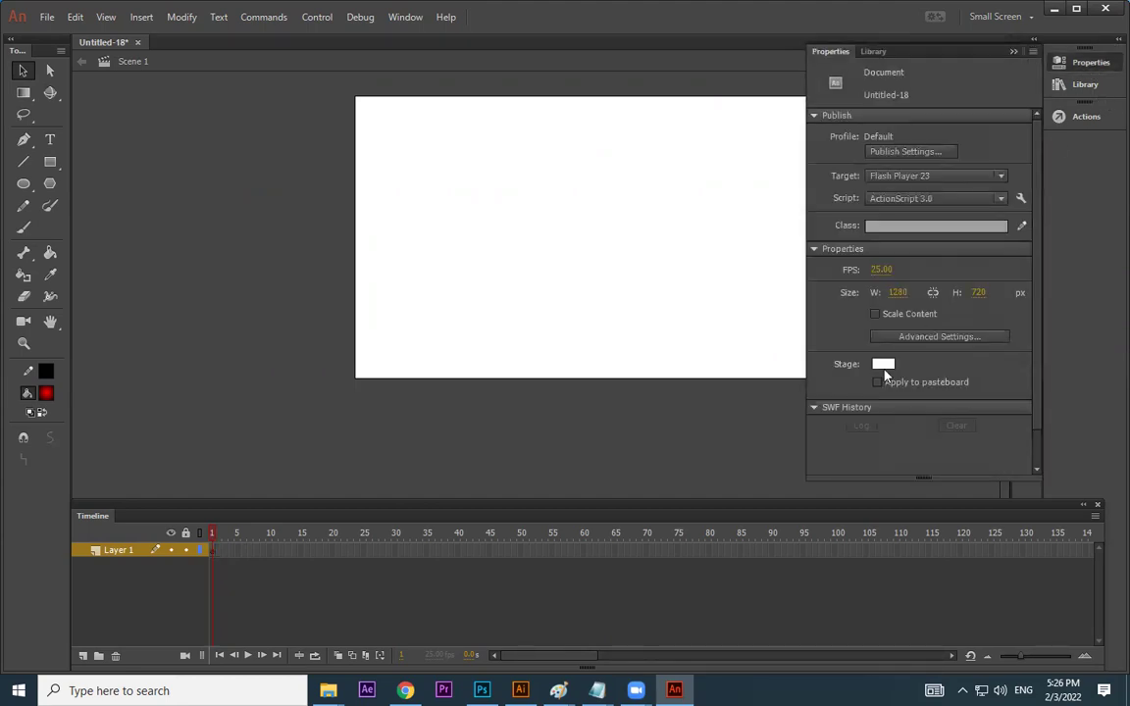
{"action": "left_click", "coordinate": [883, 365]}
{"action": "left_click", "coordinate": [657, 421]}
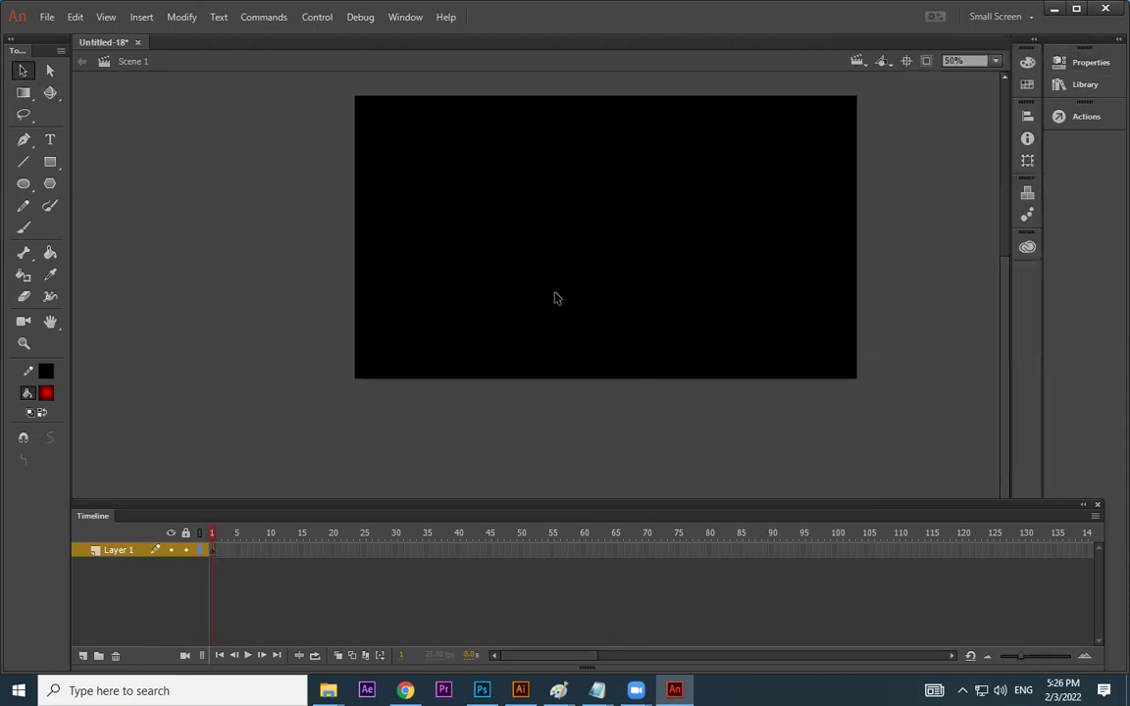
Draw a tall, narrow upright rectangle near the middle of the stage on Layer 1 as the candle body
{"action": "key", "text": "ctrl+="}
{"action": "left_click_drag", "start_coordinate": [738, 303], "coordinate": [639, 268]}
{"action": "key", "text": "ctrl+-"}
{"action": "scroll", "coordinate": [507, 321], "scroll_direction": "down", "scroll_amount": 3}
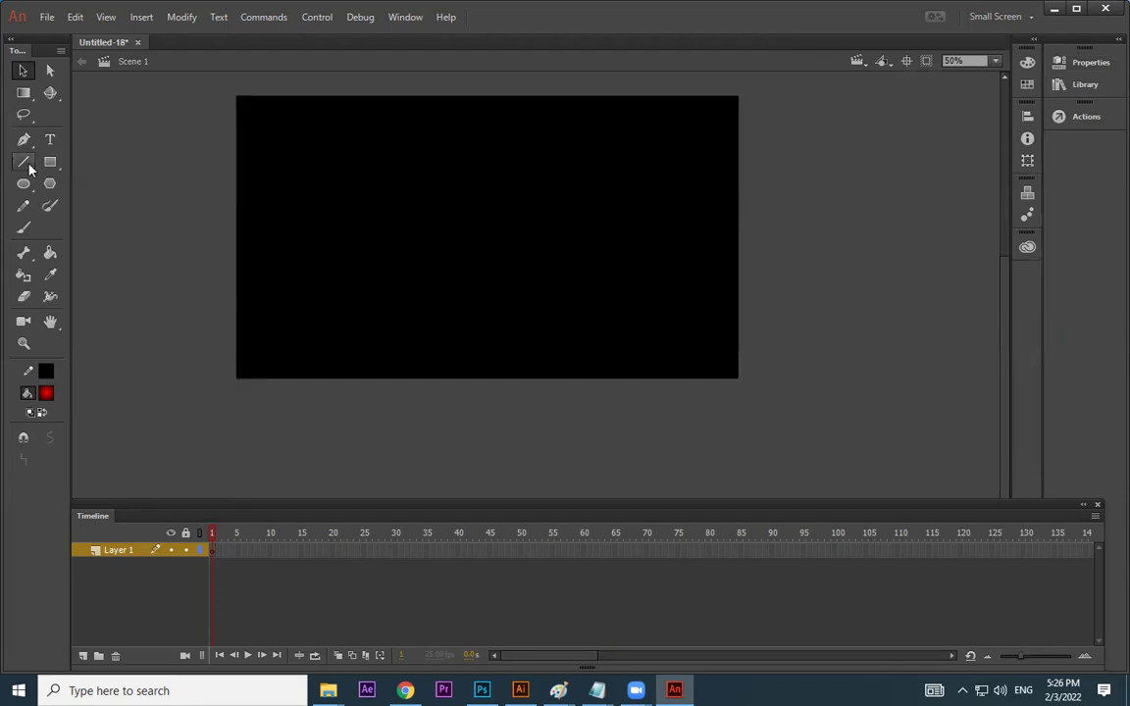
{"action": "left_click", "coordinate": [84, 656]}
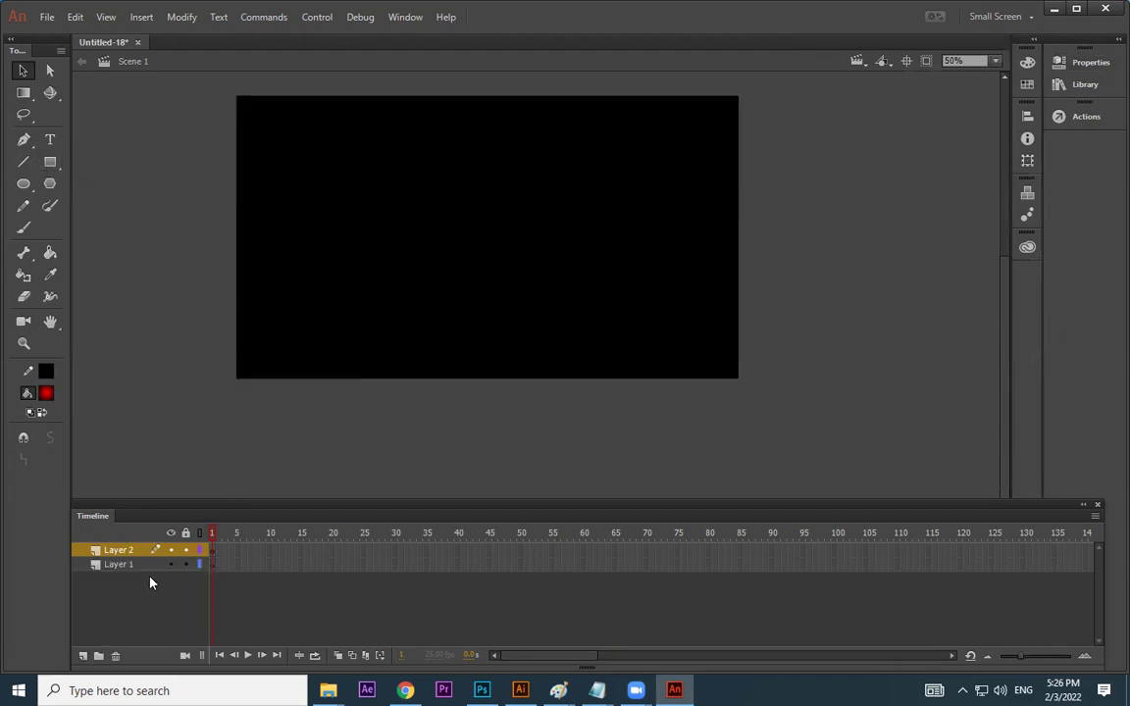
{"action": "key", "text": "ctrl+z"}
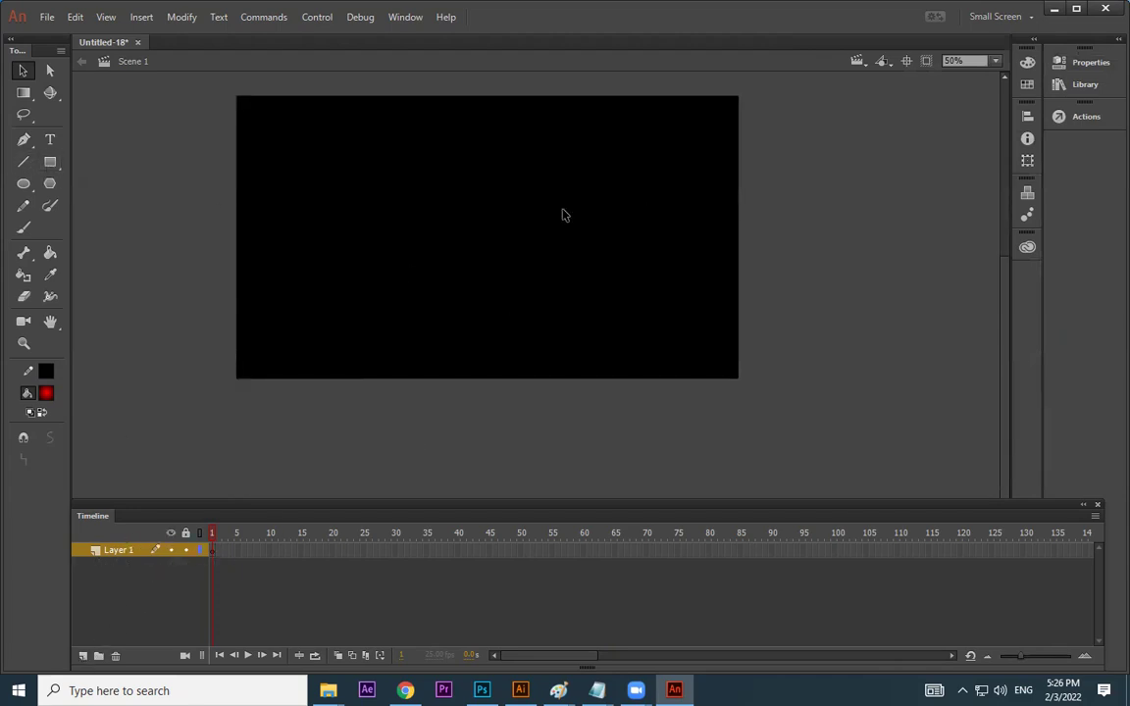
{"action": "left_click", "coordinate": [50, 161]}
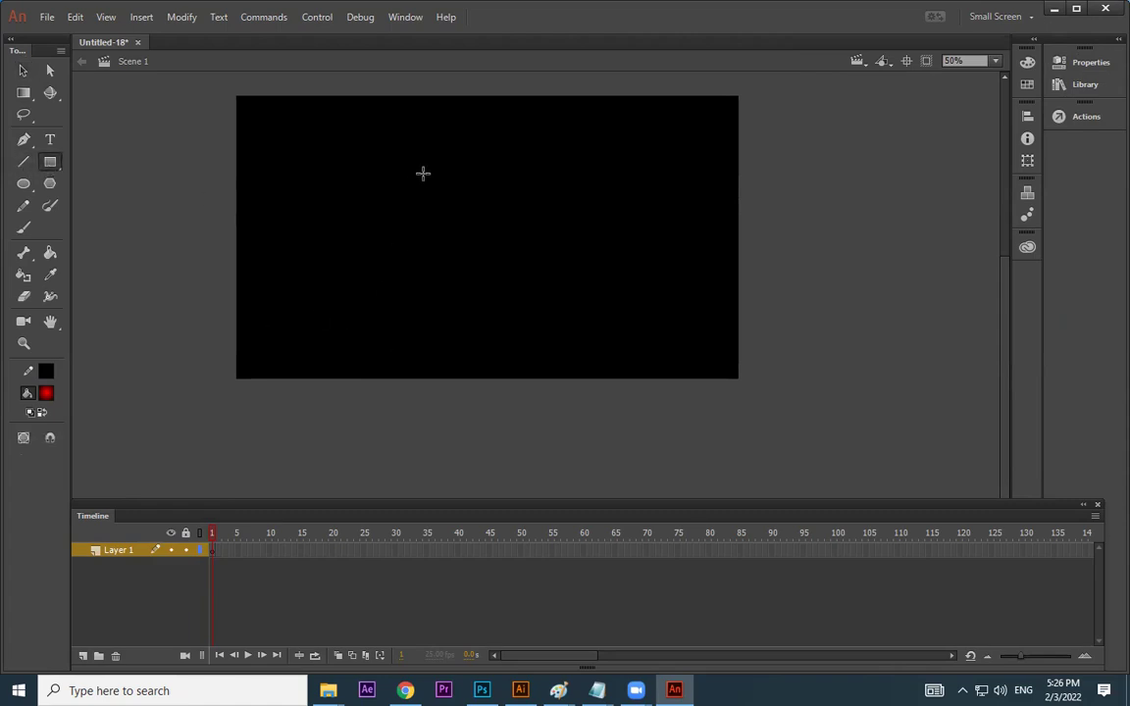
{"action": "left_click_drag", "start_coordinate": [442, 180], "coordinate": [487, 361]}
{"action": "left_click", "coordinate": [16, 71]}
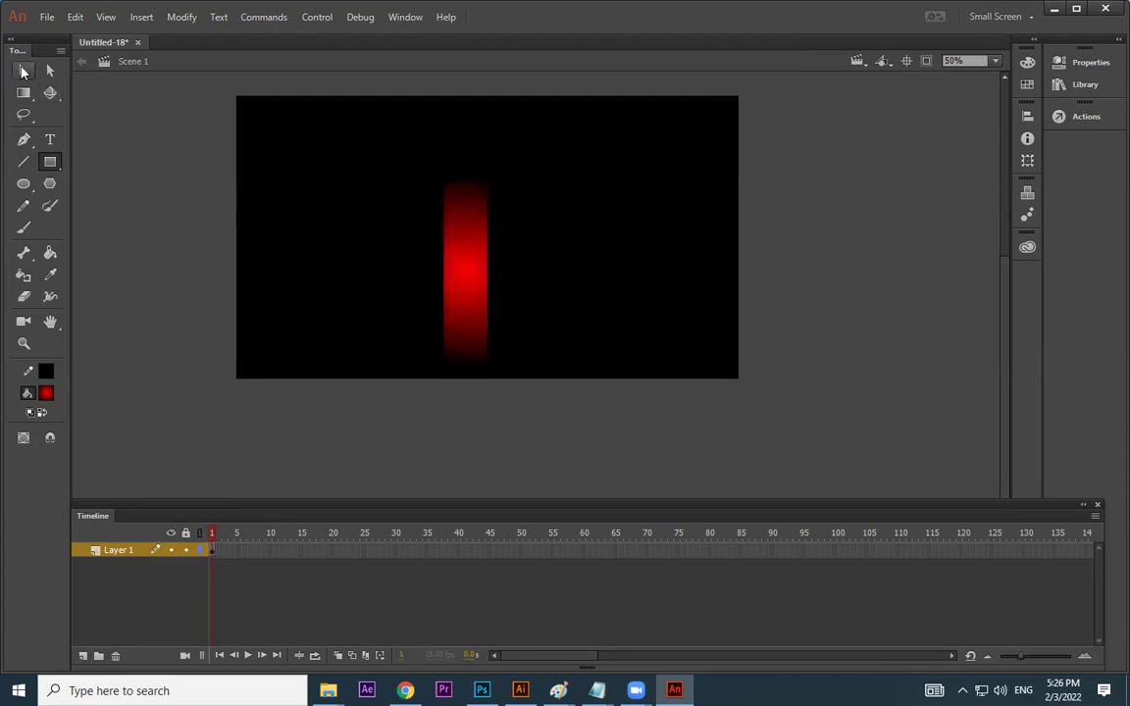
Change the rectangle's fill from the red gradient to solid light grey
{"action": "left_click", "coordinate": [446, 195]}
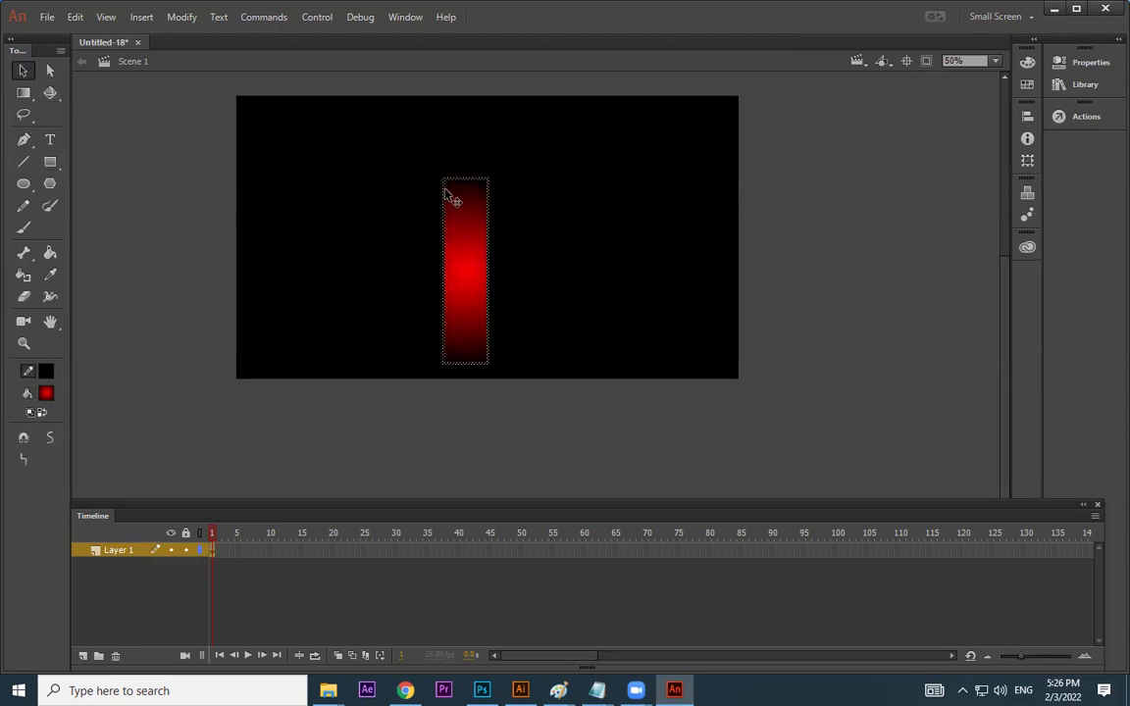
{"action": "left_click", "coordinate": [457, 222]}
{"action": "left_click", "coordinate": [46, 392]}
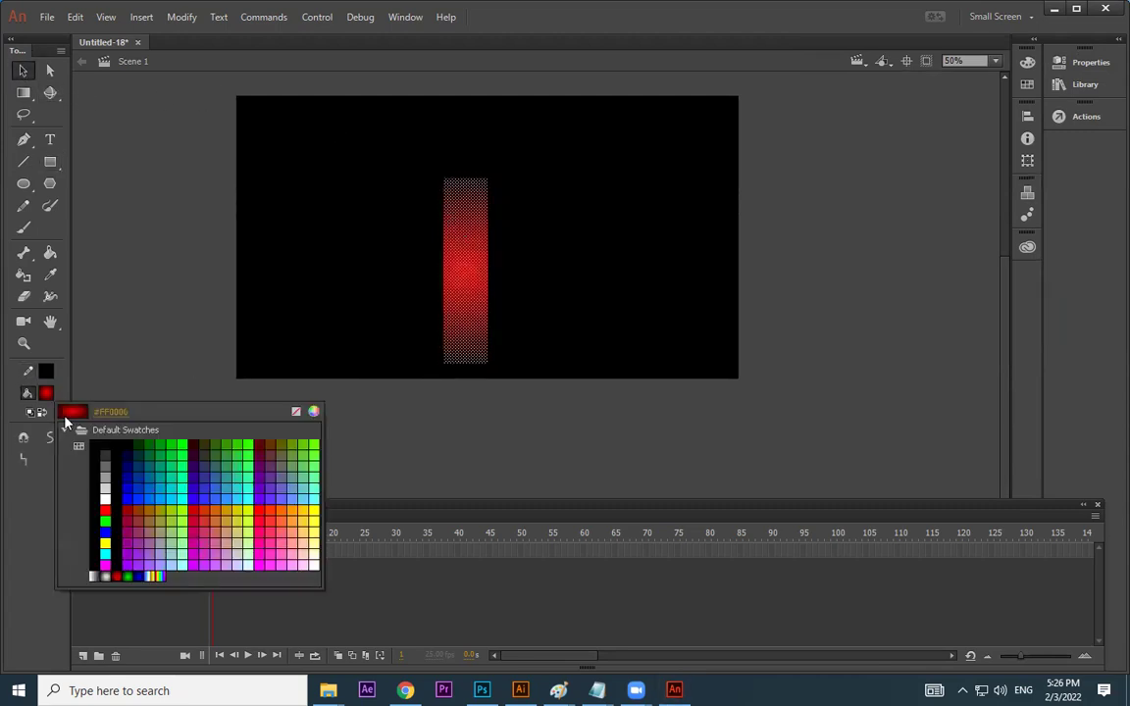
{"action": "left_click", "coordinate": [105, 487]}
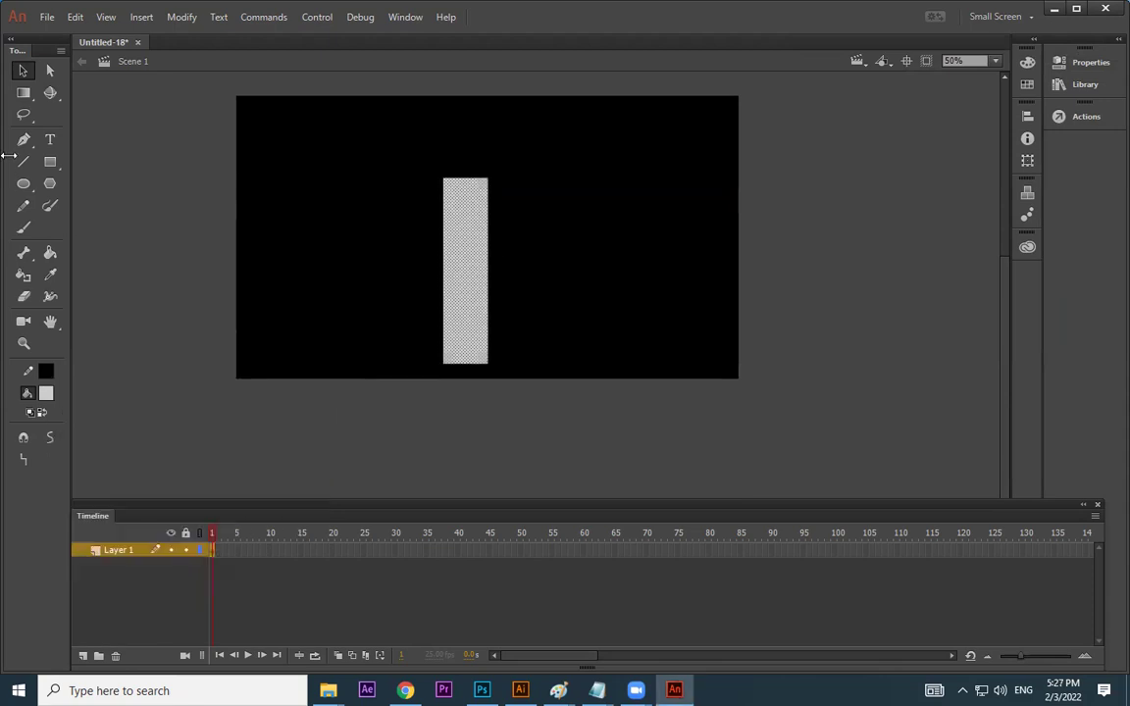
{"action": "left_click", "coordinate": [382, 208]}
Shift the rectangle slightly toward the stage centre and scale it down proportionally to about half its size
{"action": "left_click_drag", "start_coordinate": [456, 240], "coordinate": [474, 243]}
{"action": "left_click", "coordinate": [23, 92]}
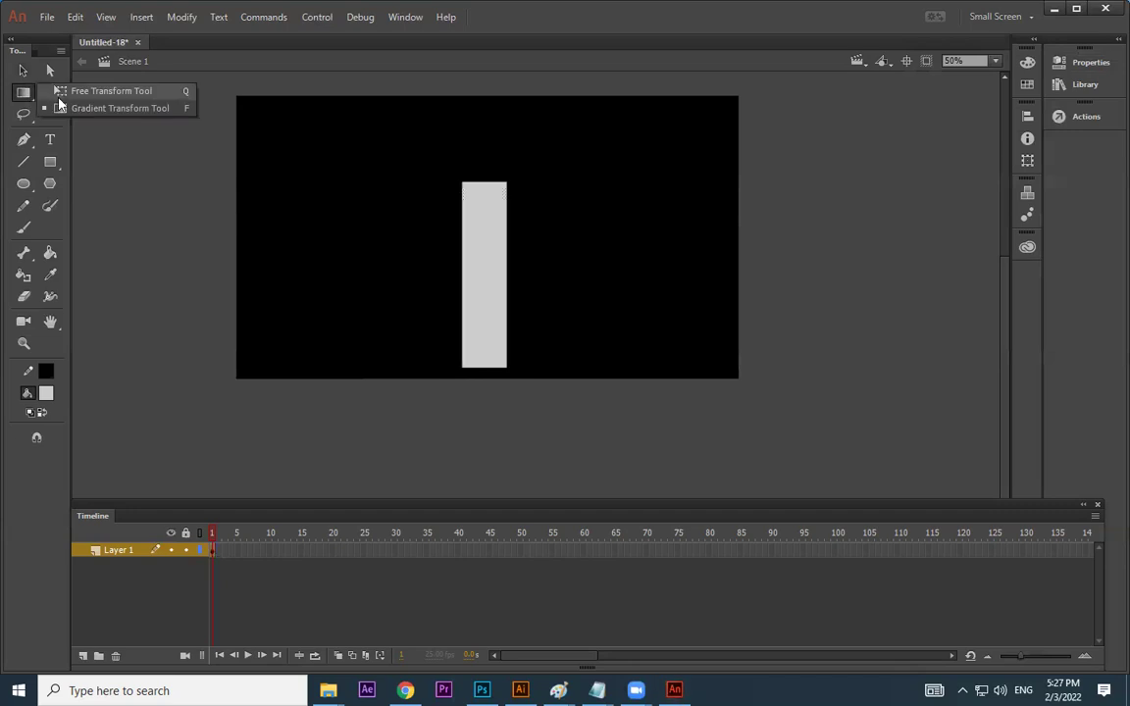
{"action": "left_click", "coordinate": [473, 202]}
{"action": "left_click_drag", "start_coordinate": [508, 181], "coordinate": [492, 246]}
{"action": "left_click", "coordinate": [614, 287]}
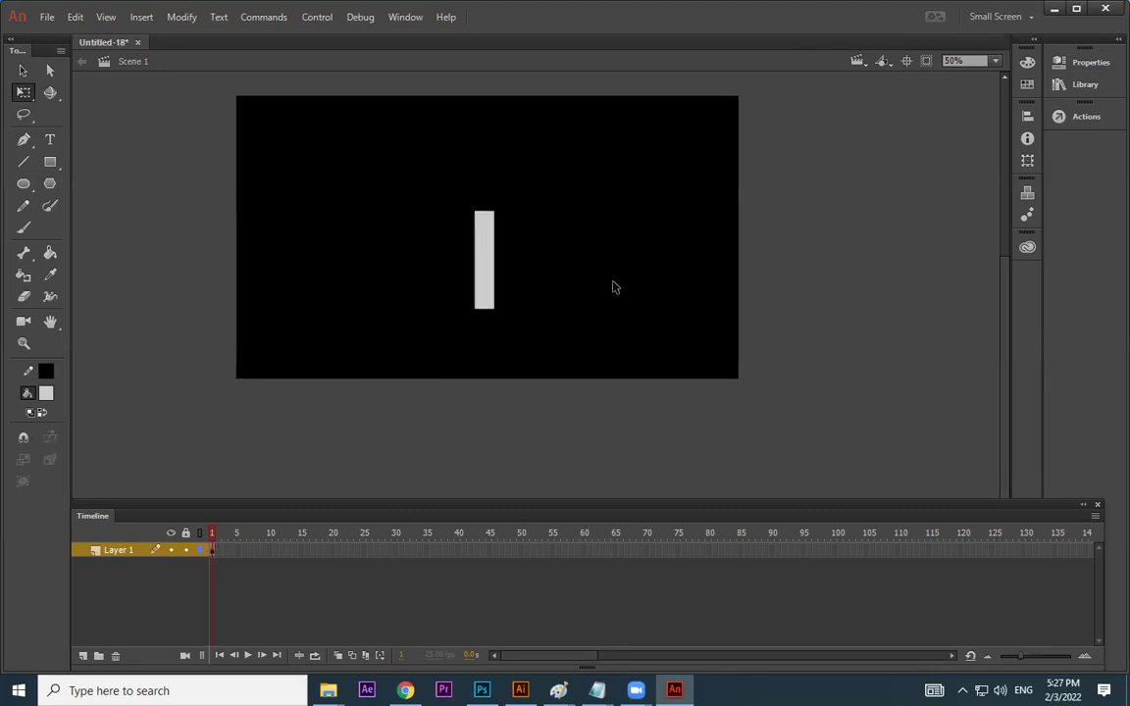
Bend the rectangle's bottom edge outward into a shallow curve to round the candle's base
{"action": "key", "text": "ctrl+equal"}
{"action": "key", "text": "space"}
{"action": "left_click_drag", "start_coordinate": [629, 357], "coordinate": [630, 229]}
{"action": "left_click_drag", "start_coordinate": [536, 386], "coordinate": [534, 393]}
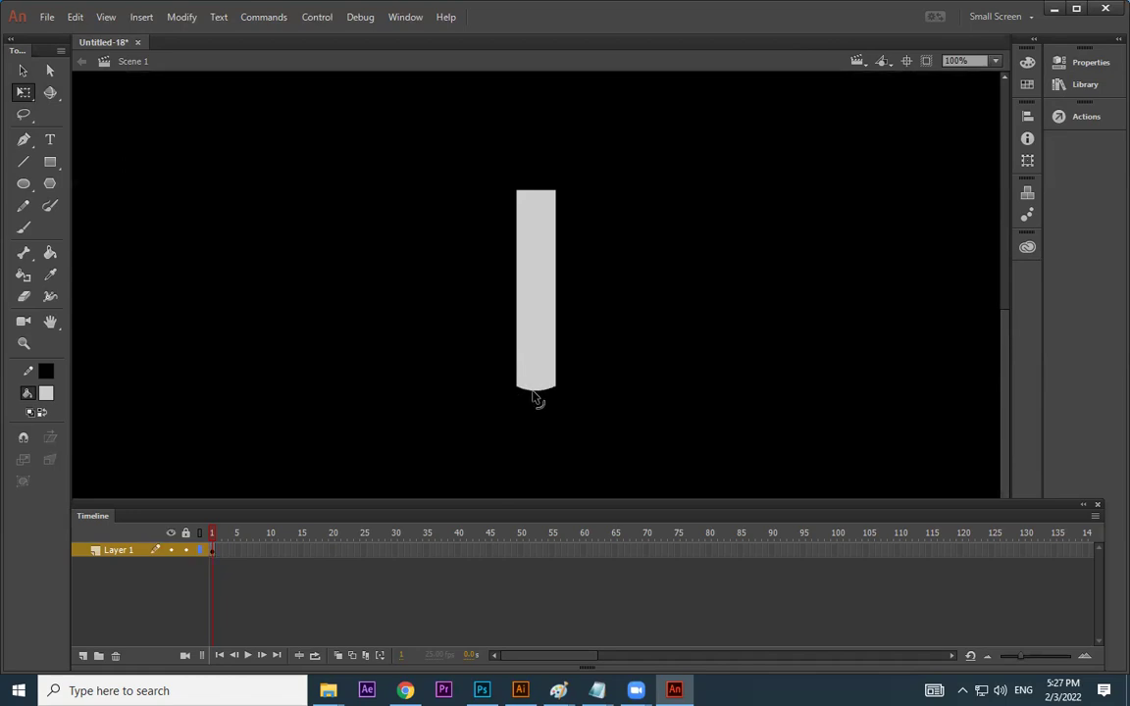
Pull a short stretch of the candle's right edge just below the top outward into a rounded wax drip
{"action": "scroll", "coordinate": [660, 260], "scroll_direction": "up", "scroll_amount": 1}
{"action": "key", "text": "ctrl+="}
{"action": "left_click_drag", "start_coordinate": [688, 263], "coordinate": [668, 400]}
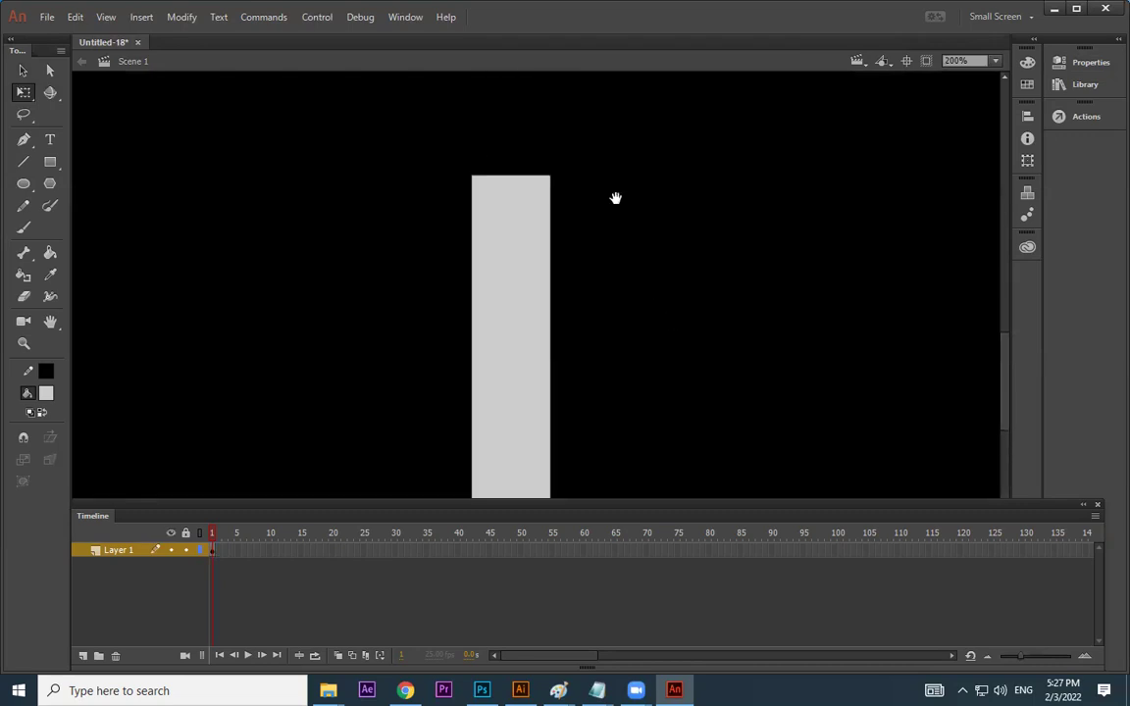
{"action": "mouse_move", "coordinate": [554, 201]}
{"action": "left_mouse_down"}
{"action": "mouse_move", "coordinate": [575, 207]}
{"action": "mouse_move", "coordinate": [439, 237]}
{"action": "left_mouse_up"}
{"action": "key", "text": "ctrl+z"}
{"action": "left_click_drag", "start_coordinate": [574, 179], "coordinate": [405, 203]}
{"action": "left_click_drag", "start_coordinate": [575, 221], "coordinate": [379, 250]}
{"action": "left_click_drag", "start_coordinate": [609, 284], "coordinate": [350, 303]}
{"action": "left_click", "coordinate": [566, 207]}
{"action": "left_click_drag", "start_coordinate": [552, 193], "coordinate": [476, 241]}
{"action": "key", "text": "ctrl+z"}
{"action": "left_click_drag", "start_coordinate": [552, 192], "coordinate": [564, 207]}
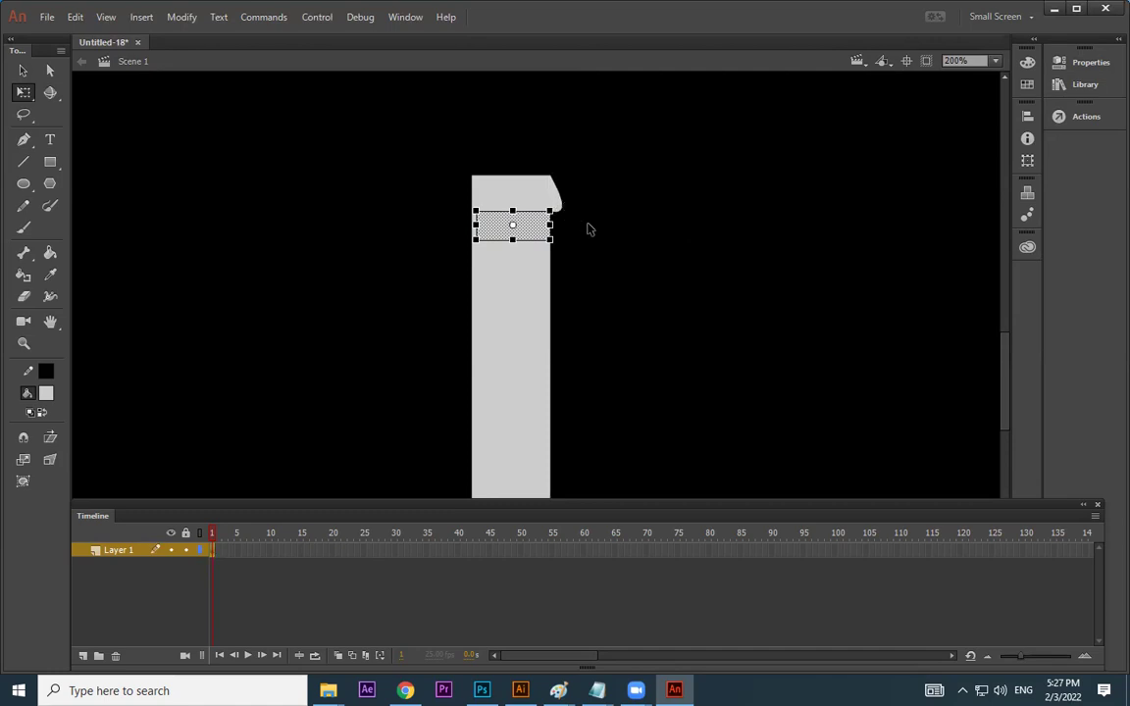
Select a small section near the candle's upper left side and pull the edge above it outward into a matching wax drip
{"action": "left_click", "coordinate": [440, 233]}
{"action": "left_click_drag", "start_coordinate": [482, 271], "coordinate": [492, 271]}
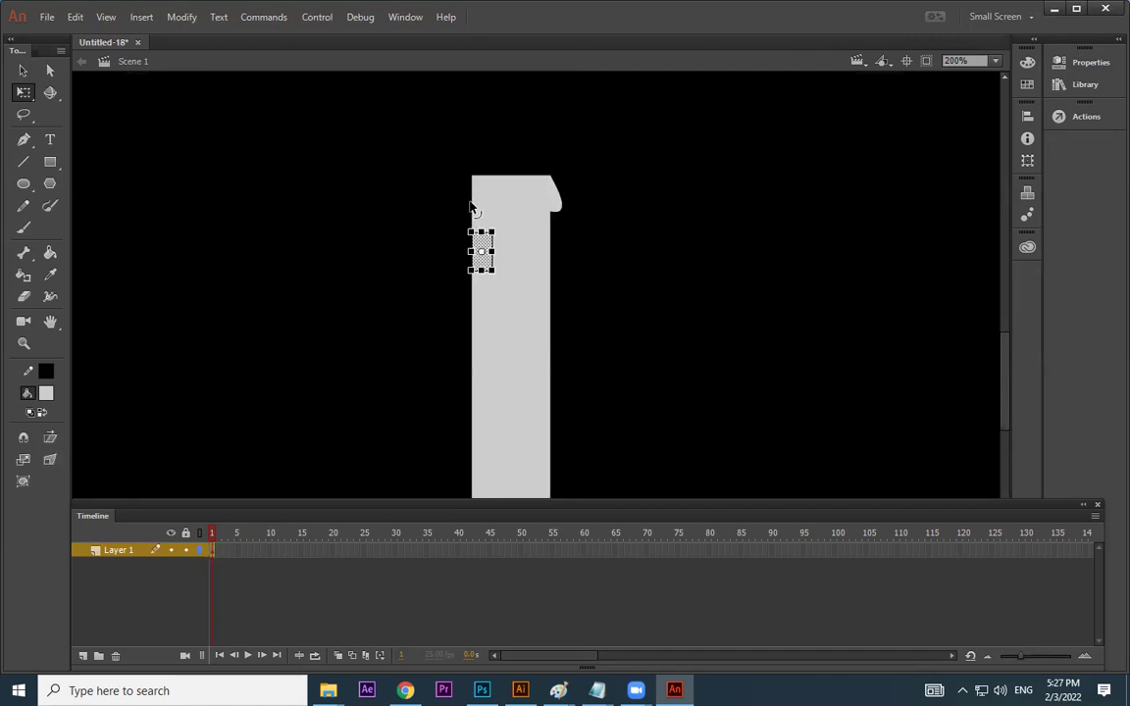
{"action": "left_click_drag", "start_coordinate": [472, 208], "coordinate": [458, 223]}
{"action": "left_click", "coordinate": [631, 260]}
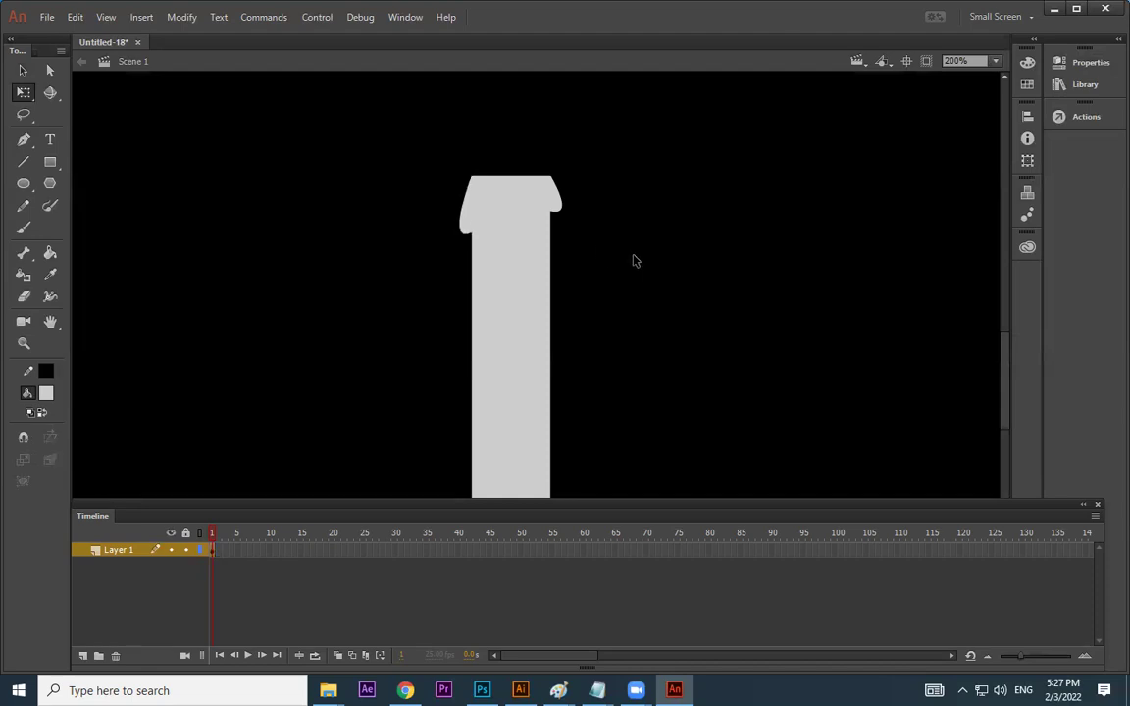
Shape a longer, slimmer wax drip below the first one on each side of the candle
{"action": "left_click_drag", "start_coordinate": [449, 300], "coordinate": [520, 316]}
{"action": "left_click_drag", "start_coordinate": [472, 260], "coordinate": [465, 280]}
{"action": "left_click_drag", "start_coordinate": [598, 272], "coordinate": [503, 293]}
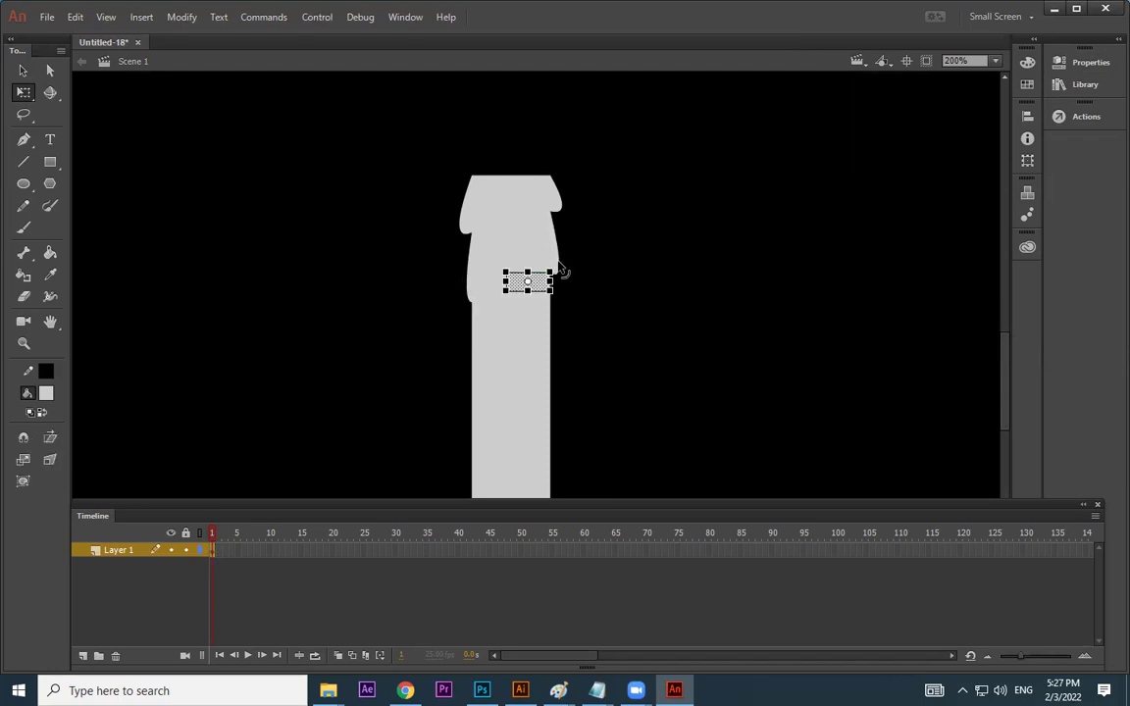
{"action": "left_click", "coordinate": [600, 276]}
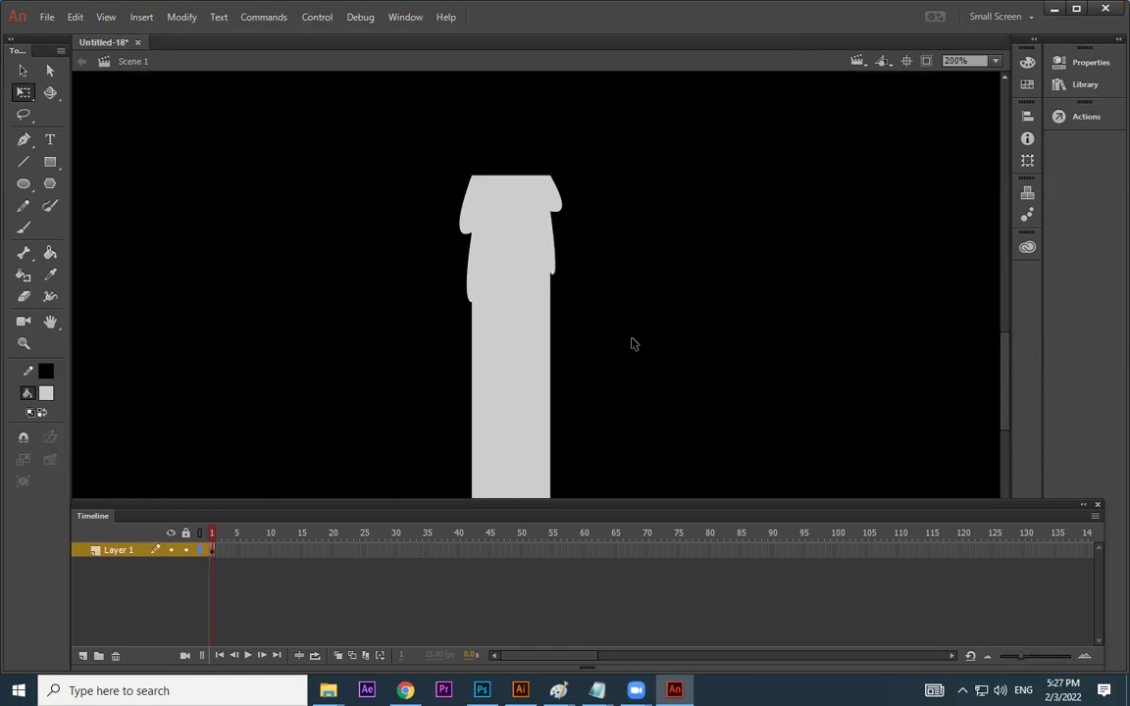
Bend the candle's top edge downward into a shallow concave curve
{"action": "mouse_move", "coordinate": [626, 376]}
{"action": "left_mouse_down"}
{"action": "mouse_move", "coordinate": [729, 384]}
{"action": "mouse_move", "coordinate": [625, 314]}
{"action": "left_mouse_up"}
{"action": "key", "text": "ctrl+minus"}
{"action": "key", "text": "ctrl+minus"}
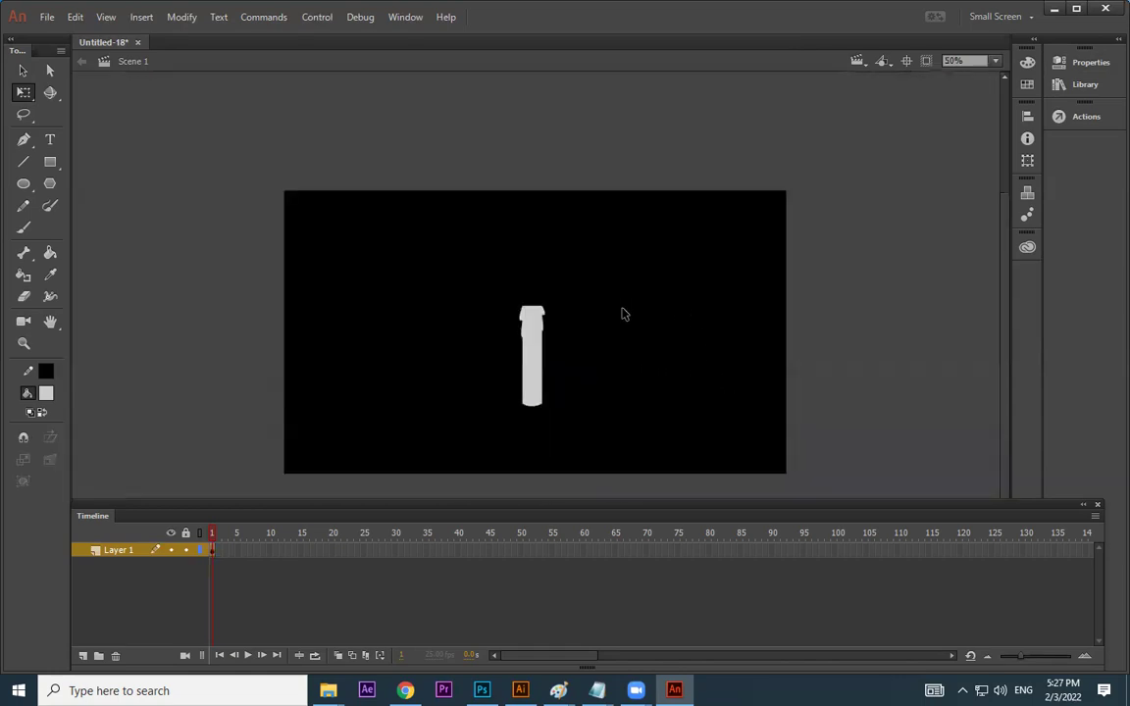
{"action": "key", "text": "ctrl+equal"}
{"action": "key", "text": "ctrl+equal"}
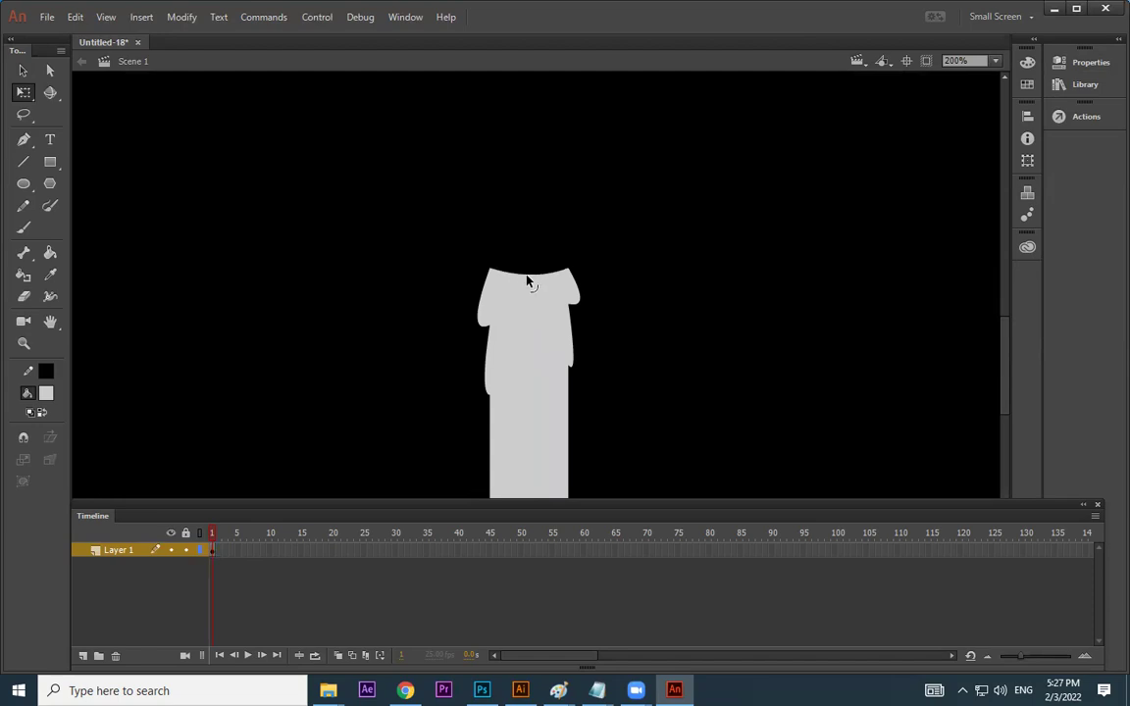
Draw a thin, flat ellipse about as wide as the candle just above its top
{"action": "left_click", "coordinate": [24, 184]}
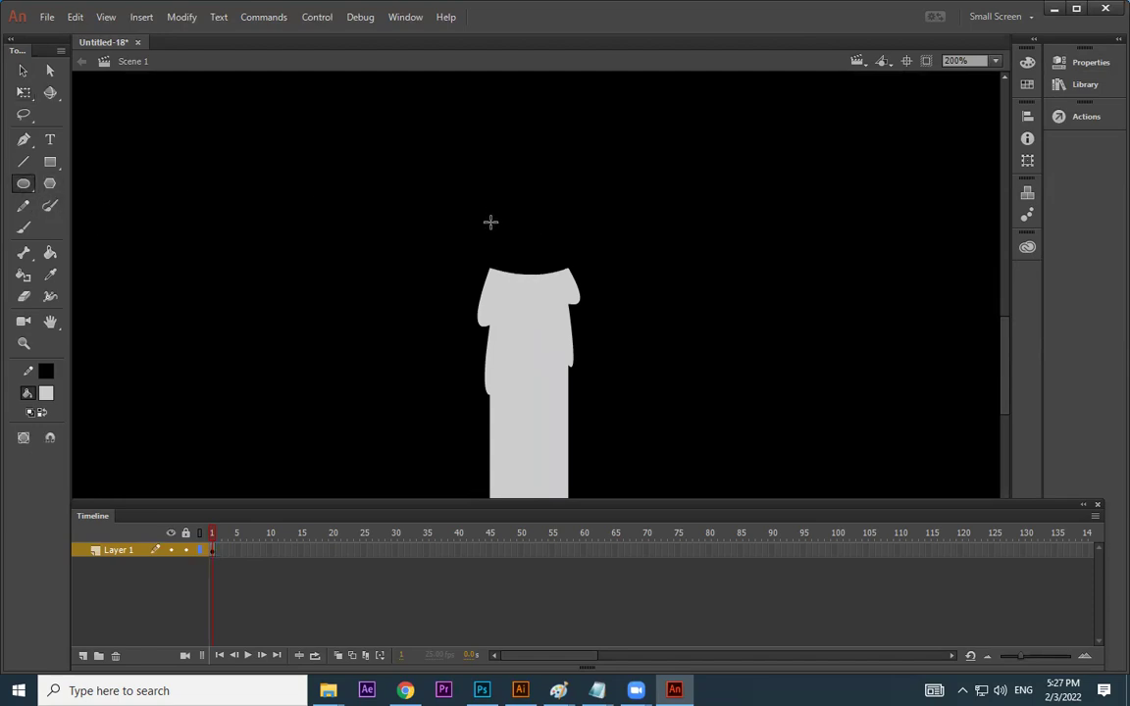
{"action": "left_click_drag", "start_coordinate": [491, 228], "coordinate": [578, 244]}
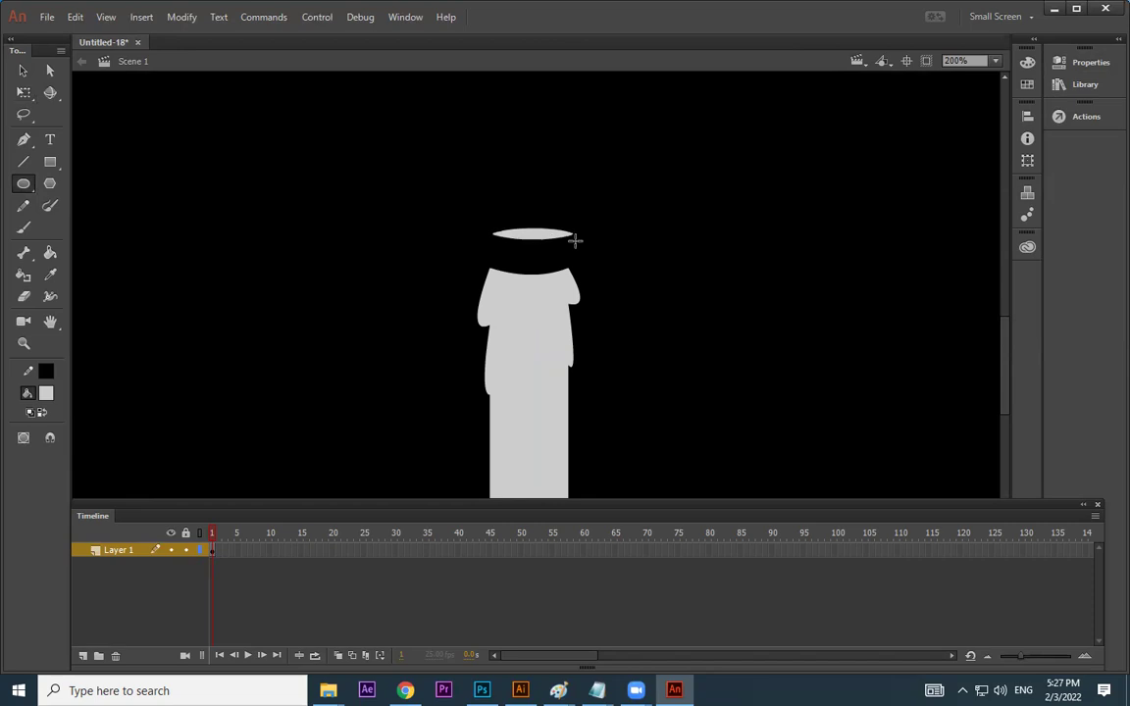
{"action": "key", "text": "v"}
Fill the ellipse with grey #999999 and move it down onto the candle's concave top edge
{"action": "left_click", "coordinate": [535, 233]}
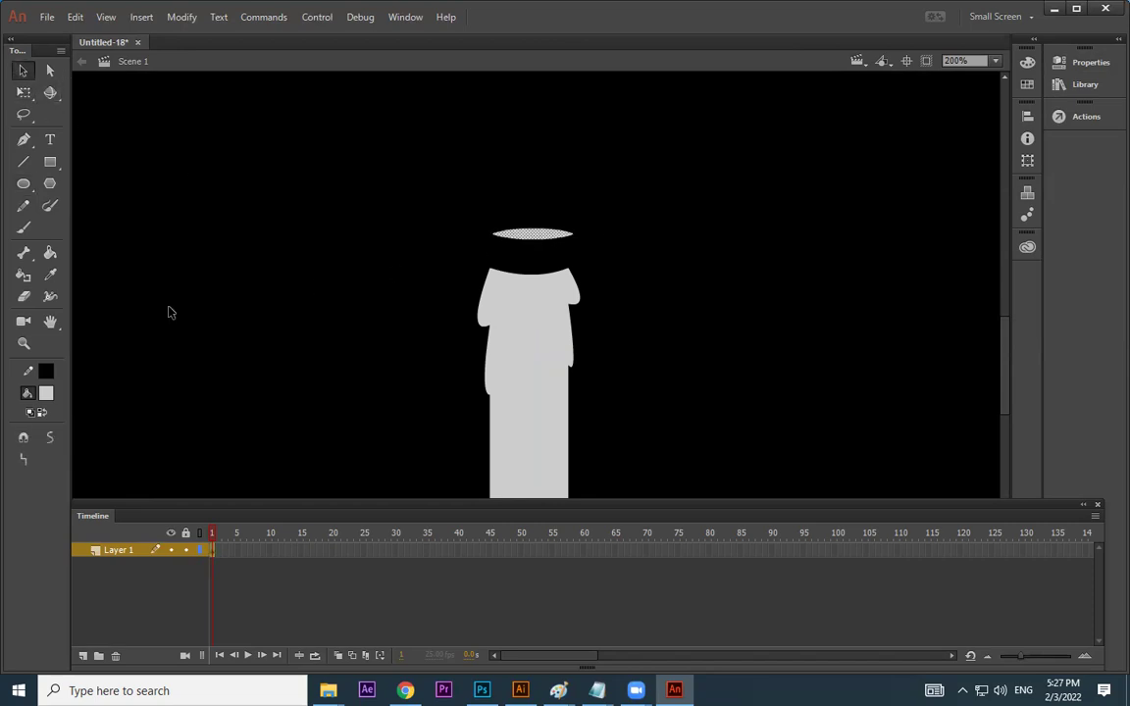
{"action": "left_click", "coordinate": [46, 393]}
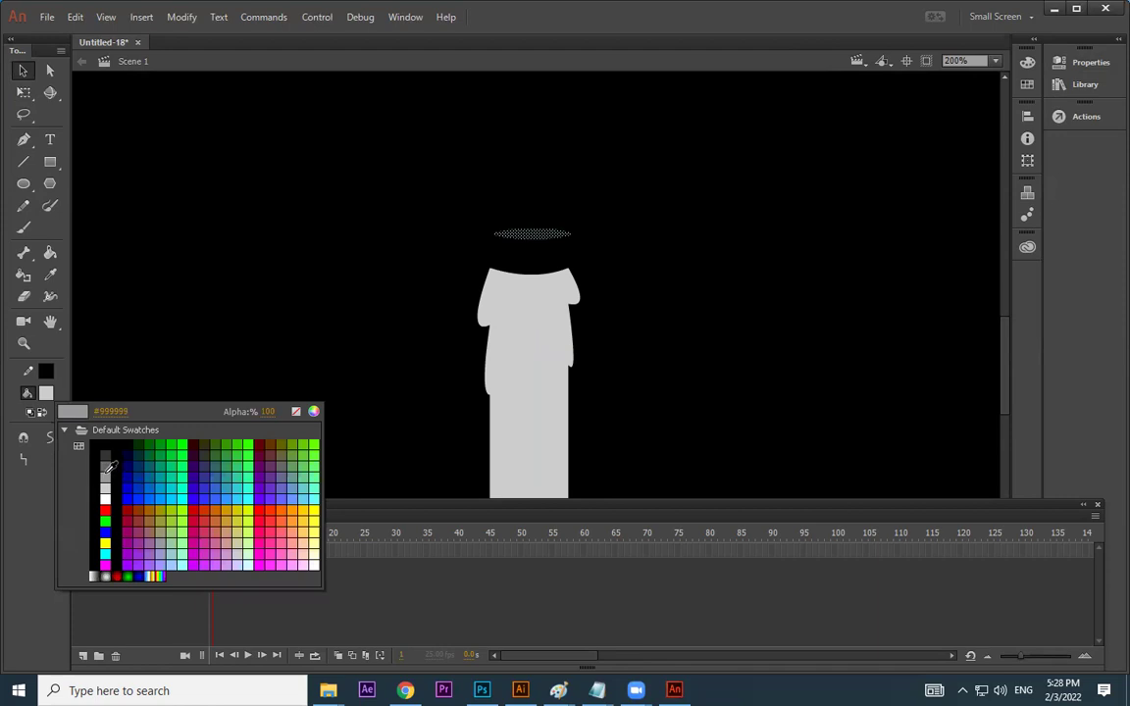
{"action": "left_click", "coordinate": [106, 476]}
{"action": "left_click", "coordinate": [23, 72]}
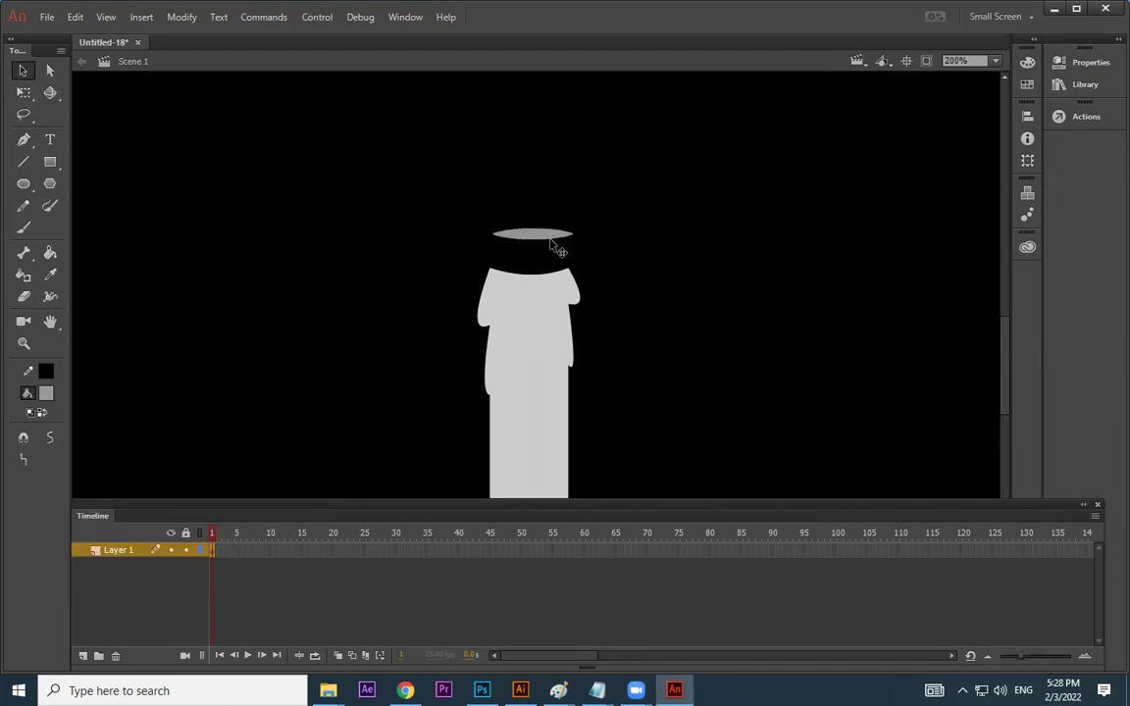
{"action": "left_click_drag", "start_coordinate": [549, 240], "coordinate": [551, 269]}
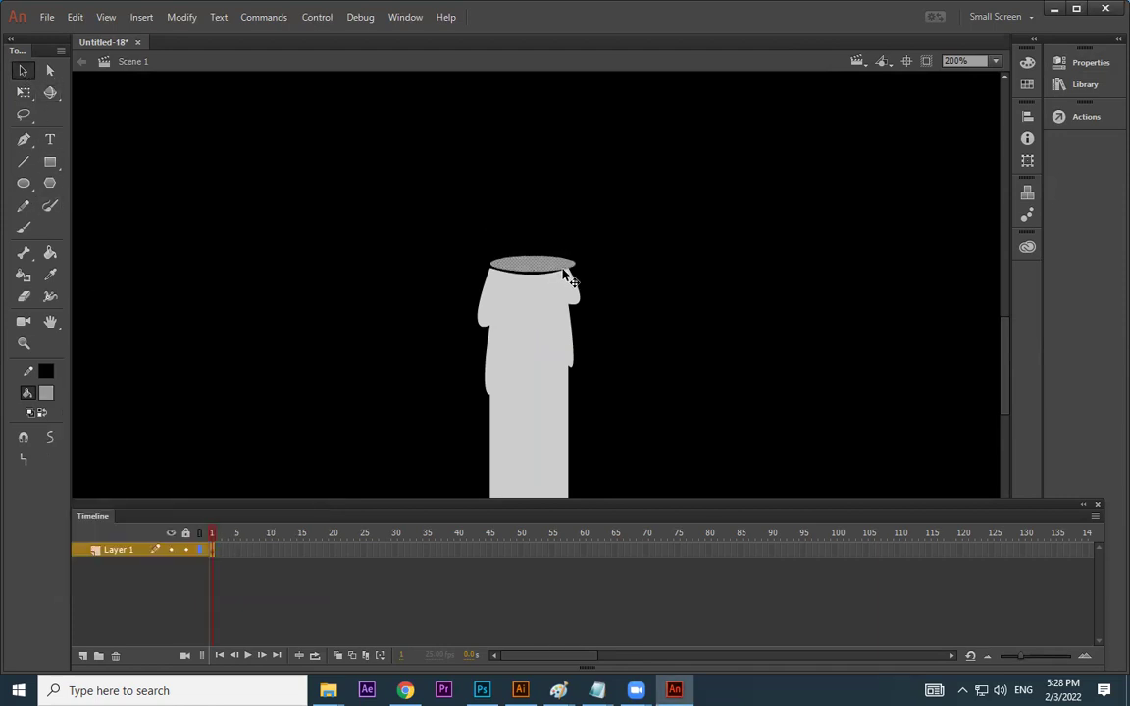
Narrow the grey ellipse with Free Transform so its sides meet the upper corners of the candle
{"action": "left_click", "coordinate": [23, 91]}
{"action": "key", "text": "ctrl+equal"}
{"action": "key", "text": "ctrl+equal"}
{"action": "key", "text": "ctrl+equal"}
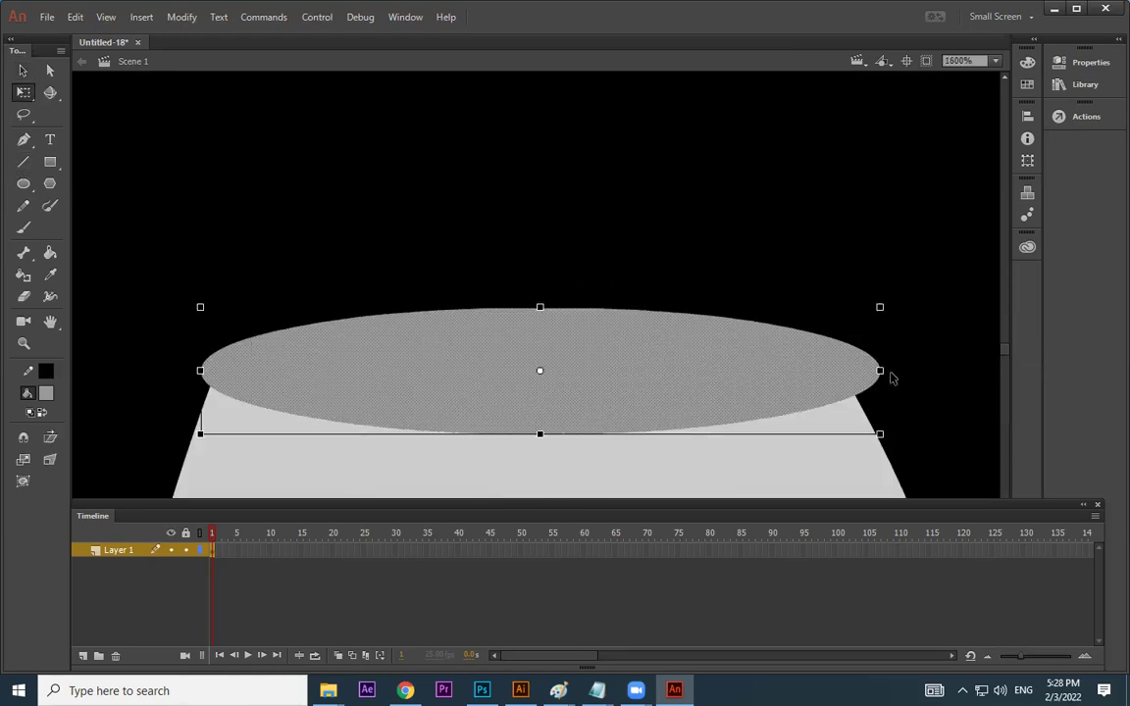
{"action": "left_click_drag", "start_coordinate": [881, 371], "coordinate": [843, 369]}
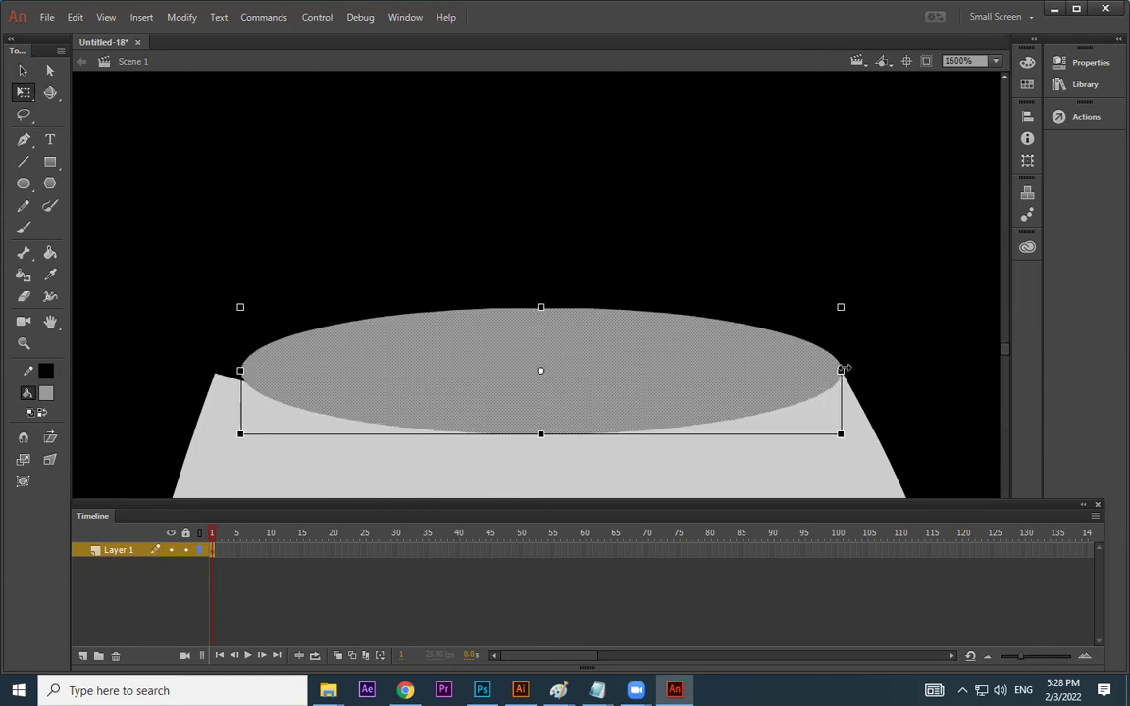
{"action": "left_click_drag", "start_coordinate": [540, 371], "coordinate": [841, 371]}
{"action": "left_click_drag", "start_coordinate": [241, 371], "coordinate": [217, 371]}
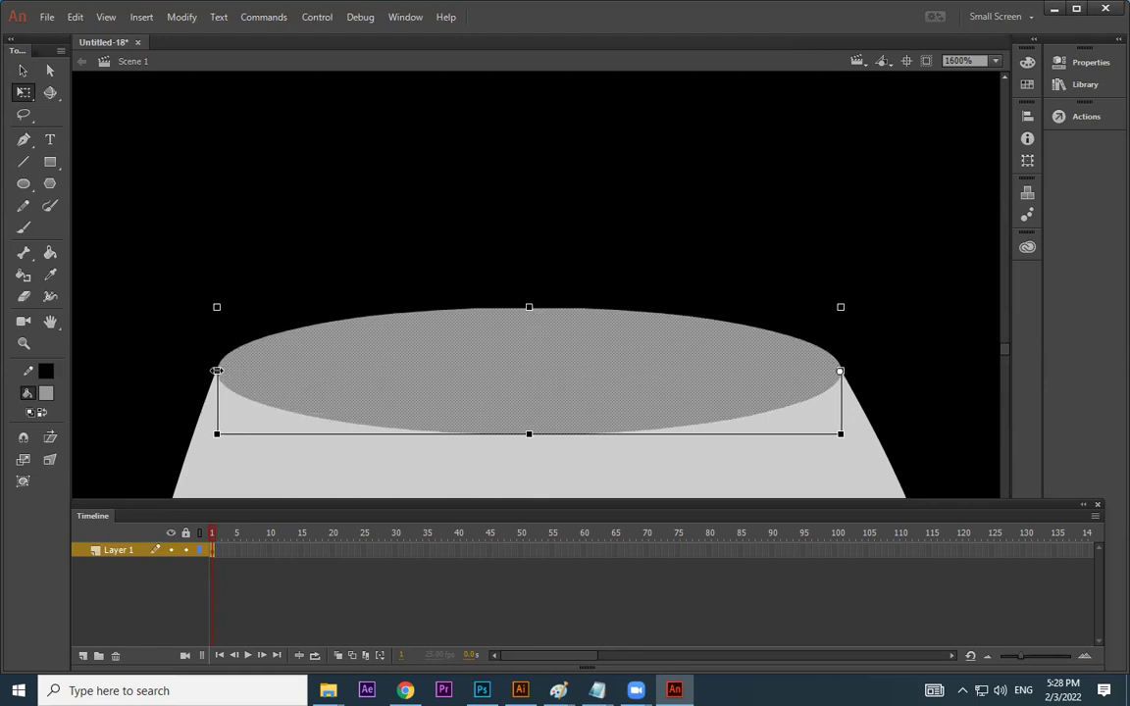
{"action": "left_click", "coordinate": [549, 215]}
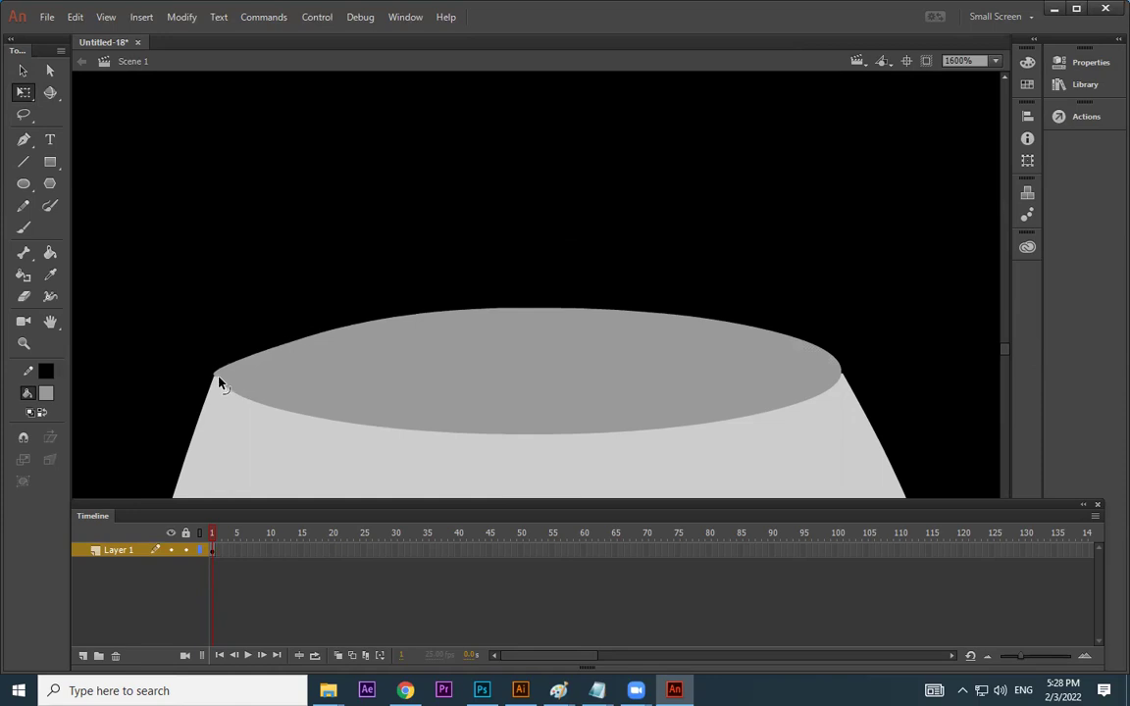
Close the small gap where the candle's upper-left corner meets the edge of the grey ellipse
{"action": "left_click_drag", "start_coordinate": [221, 372], "coordinate": [291, 305]}
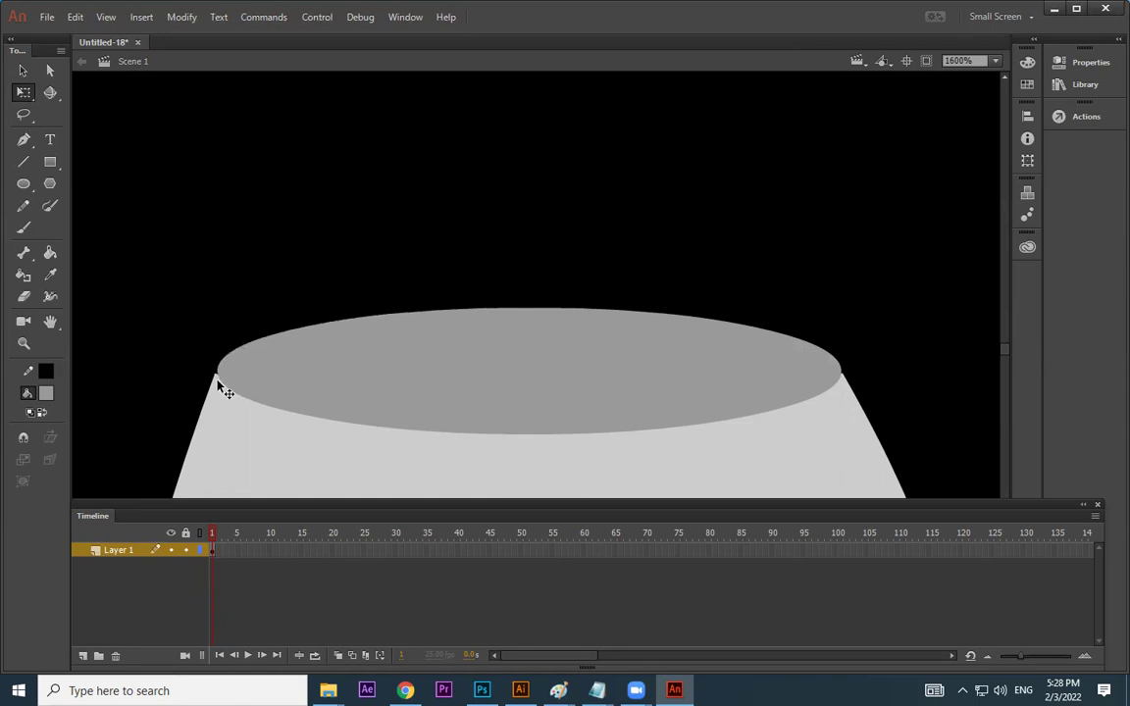
{"action": "key", "text": "ctrl+equal"}
{"action": "left_click_drag", "start_coordinate": [134, 382], "coordinate": [139, 376]}
{"action": "key", "text": "ctrl+minus"}
{"action": "key", "text": "ctrl+minus"}
{"action": "key", "text": "ctrl+minus"}
{"action": "key", "text": "ctrl+minus"}
{"action": "key", "text": "space"}
{"action": "left_click_drag", "start_coordinate": [698, 429], "coordinate": [717, 301]}
{"action": "key", "text": "ctrl+equal"}
{"action": "key", "text": "ctrl+equal"}
{"action": "key", "text": "space"}
{"action": "left_click_drag", "start_coordinate": [741, 260], "coordinate": [698, 398]}
{"action": "left_click_drag", "start_coordinate": [716, 202], "coordinate": [698, 366]}
{"action": "left_click_drag", "start_coordinate": [713, 239], "coordinate": [703, 291]}
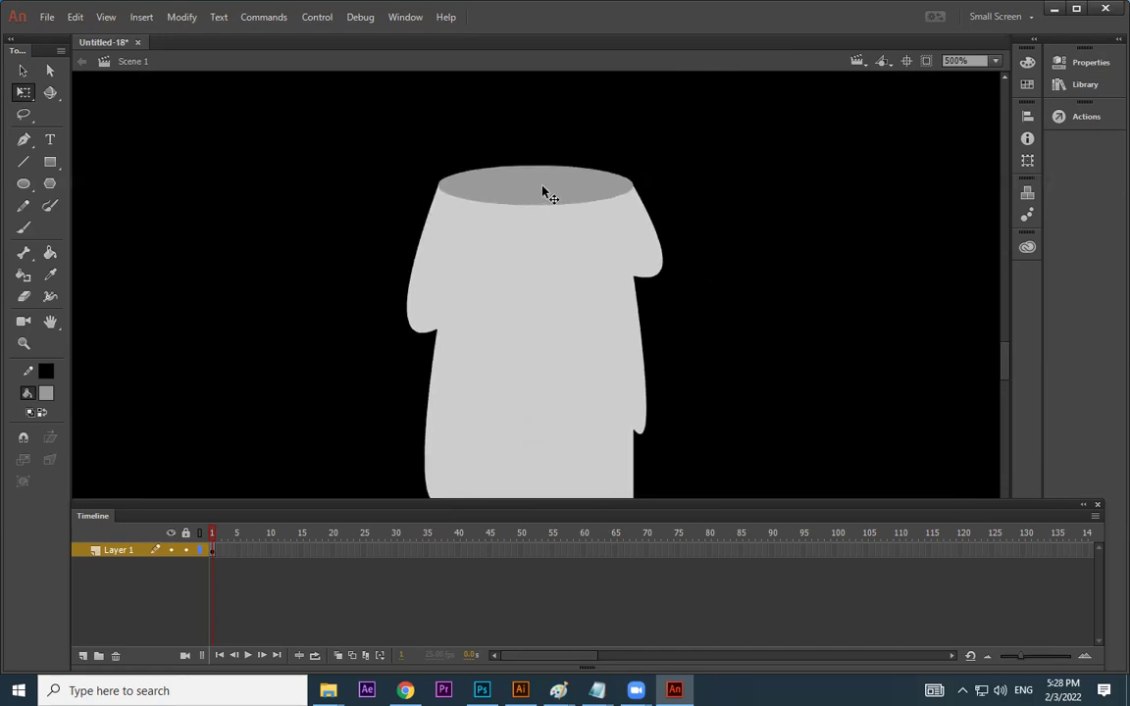
Draw a short vertical wick in dark grey, rising from the middle of the grey ellipse on the candle
{"action": "left_click", "coordinate": [24, 161]}
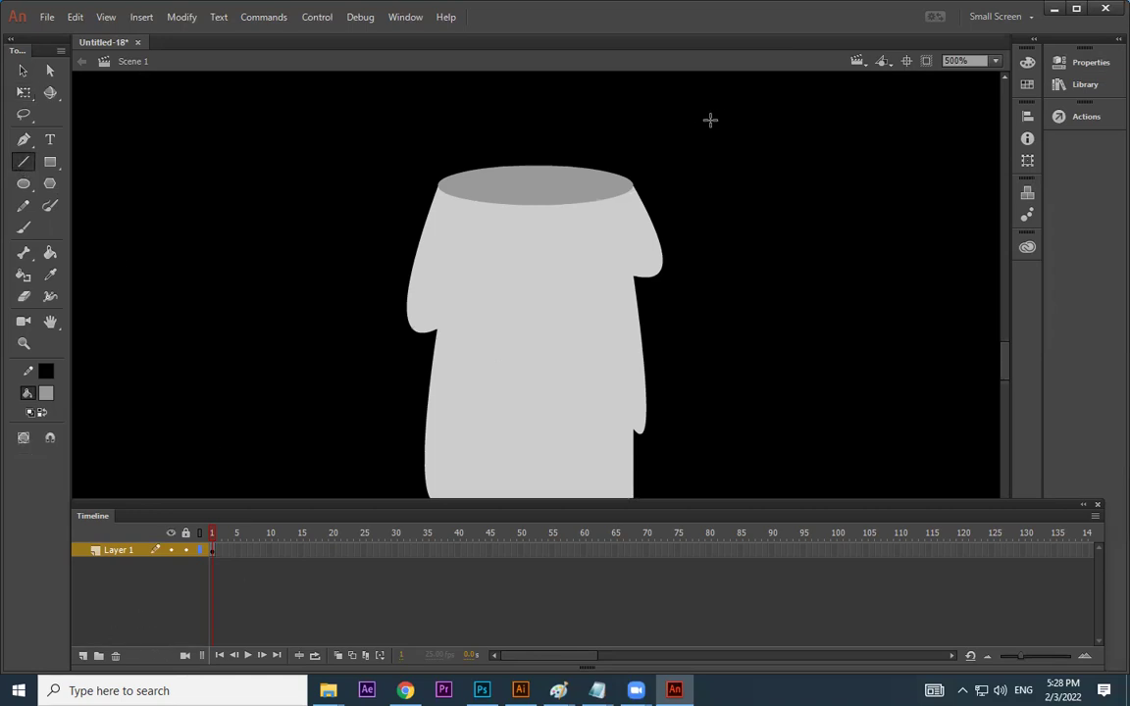
{"action": "left_click_drag", "start_coordinate": [540, 187], "coordinate": [540, 87]}
{"action": "key", "text": "ctrl+z"}
{"action": "left_click", "coordinate": [46, 370]}
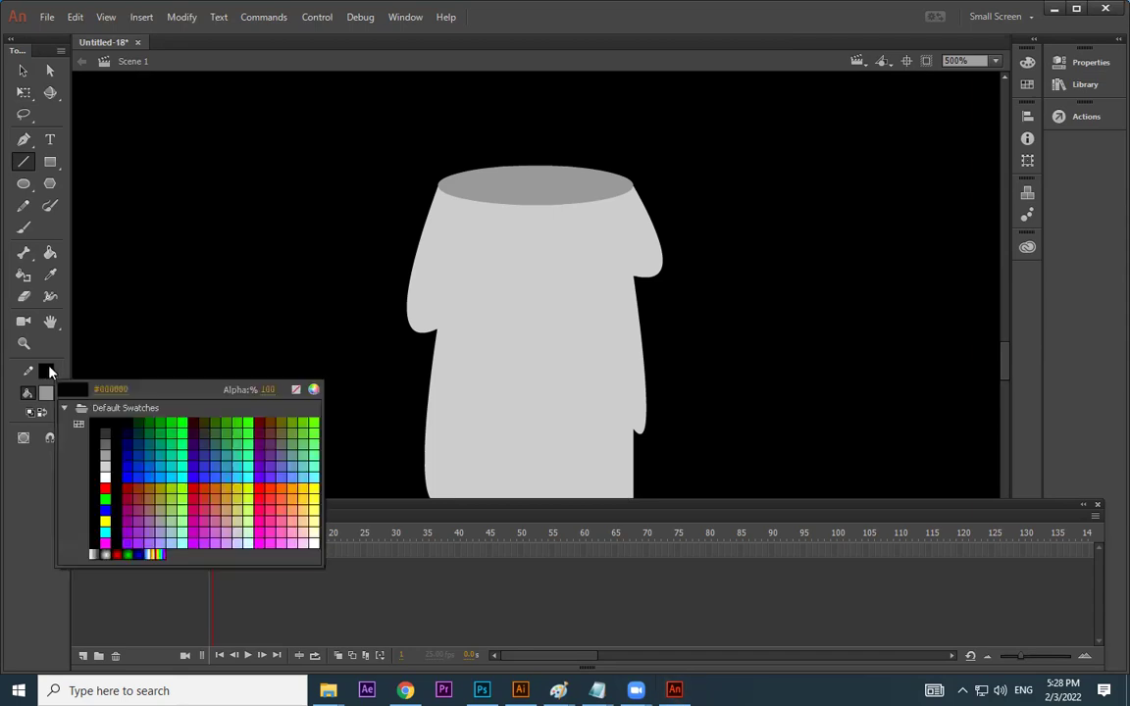
{"action": "left_click", "coordinate": [106, 433]}
{"action": "left_click_drag", "start_coordinate": [522, 284], "coordinate": [514, 430]}
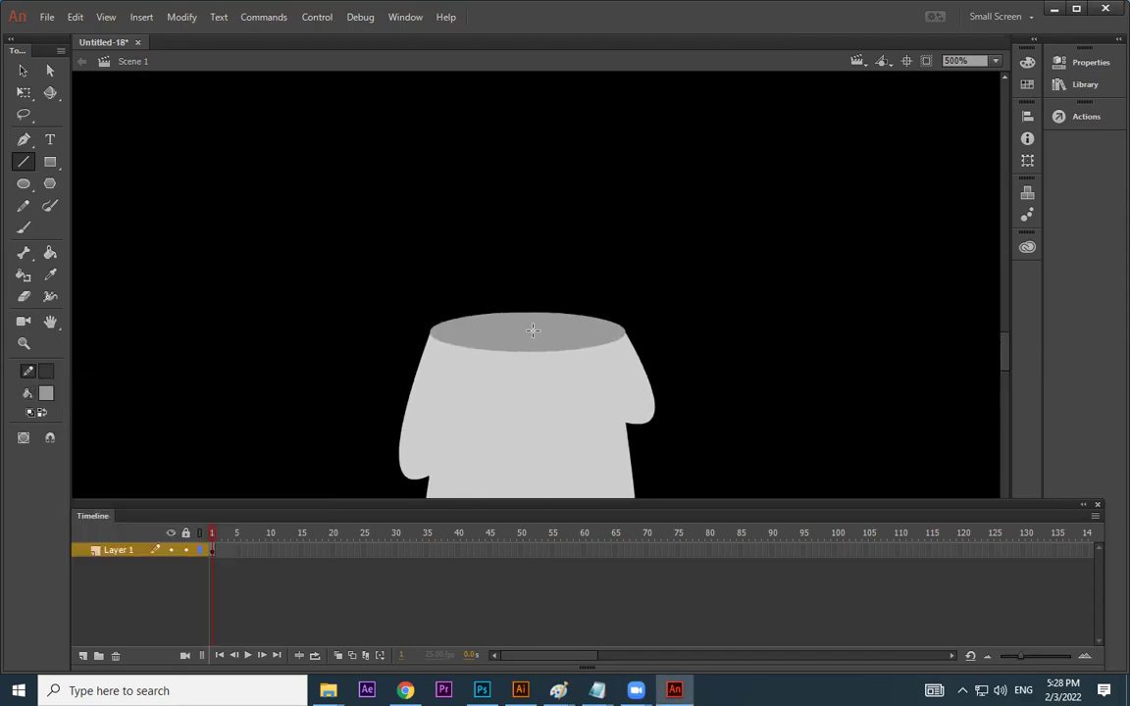
{"action": "left_click_drag", "start_coordinate": [532, 330], "coordinate": [531, 206]}
{"action": "key", "text": "ctrl+minus"}
{"action": "key", "text": "ctrl+minus"}
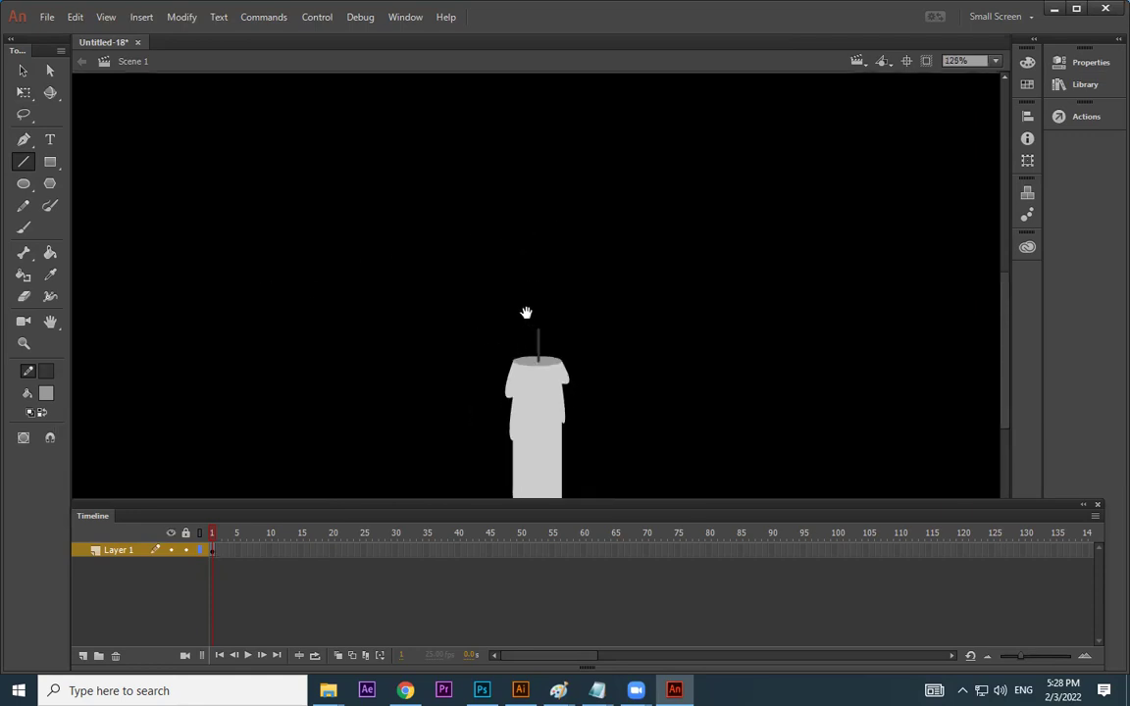
{"action": "left_click", "coordinate": [25, 72]}
{"action": "left_click_drag", "start_coordinate": [557, 307], "coordinate": [562, 259]}
{"action": "left_click_drag", "start_coordinate": [671, 263], "coordinate": [676, 275]}
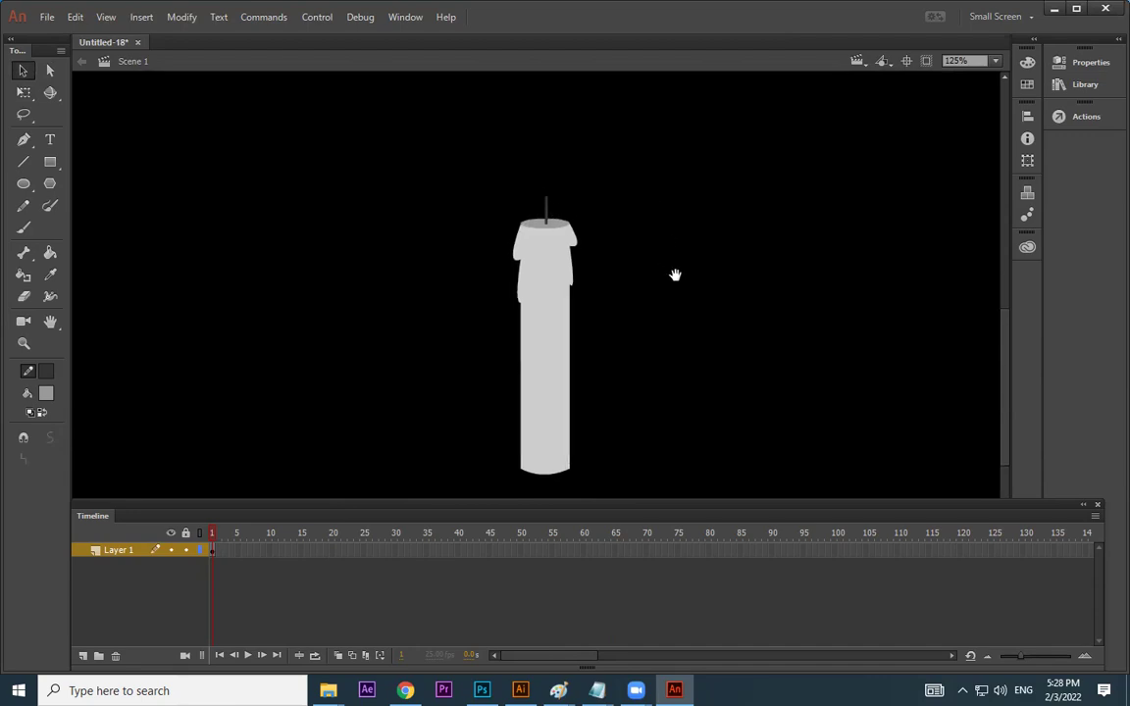
Add a new layer above Layer 1 and name it flame
{"action": "left_click", "coordinate": [82, 656]}
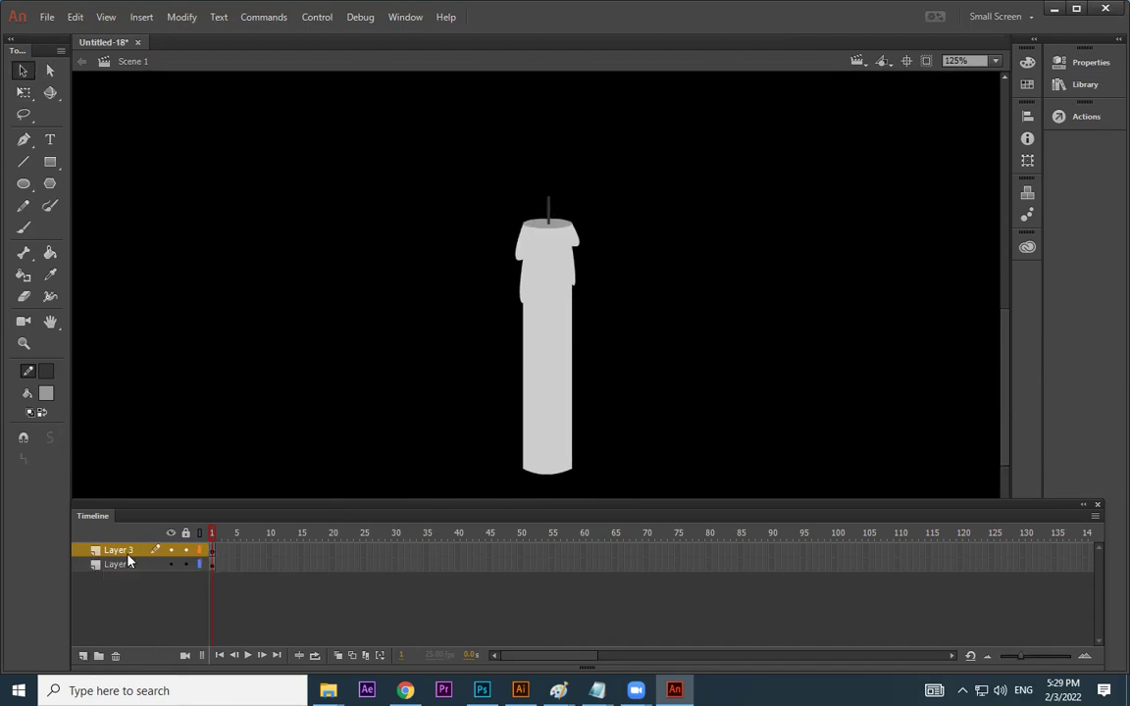
{"action": "double_click", "coordinate": [119, 551]}
{"action": "key", "text": "Return"}
Draw a tall, narrow grey ellipse, remove its outline and place it over the wick
{"action": "left_click", "coordinate": [24, 184]}
{"action": "mouse_move", "coordinate": [537, 120]}
{"action": "left_mouse_down"}
{"action": "mouse_move", "coordinate": [562, 191]}
{"action": "mouse_move", "coordinate": [588, 211]}
{"action": "left_mouse_up"}
{"action": "key", "text": "ctrl+z"}
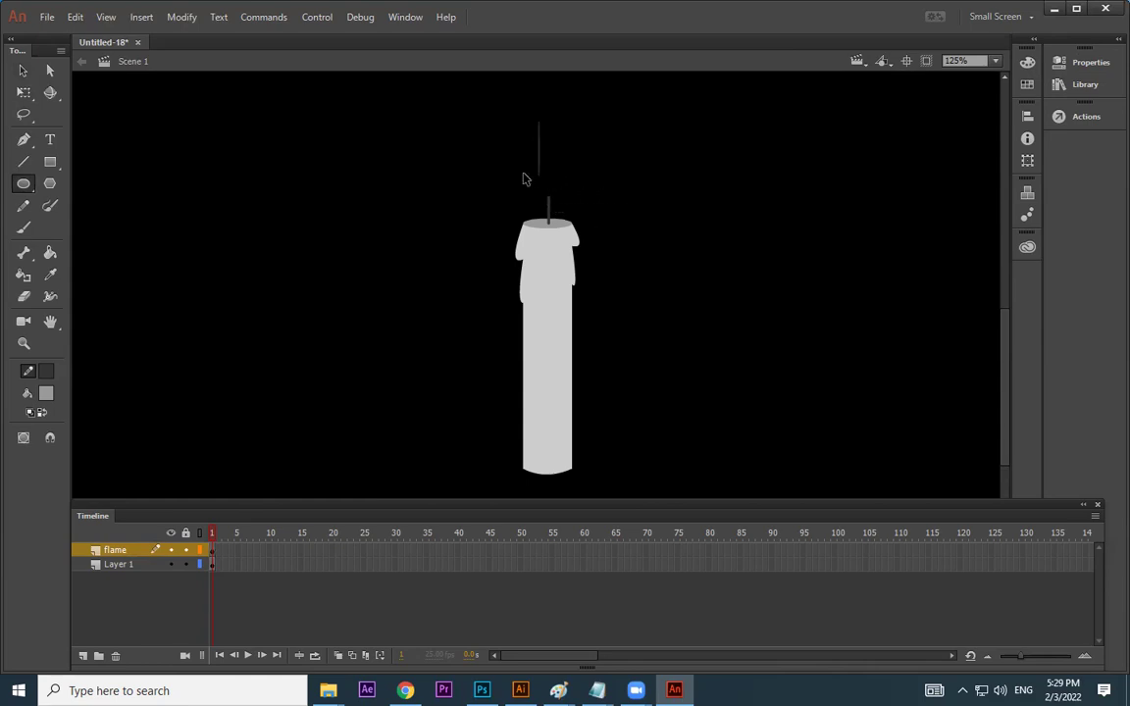
{"action": "left_click_drag", "start_coordinate": [403, 126], "coordinate": [446, 235]}
{"action": "left_click", "coordinate": [25, 71]}
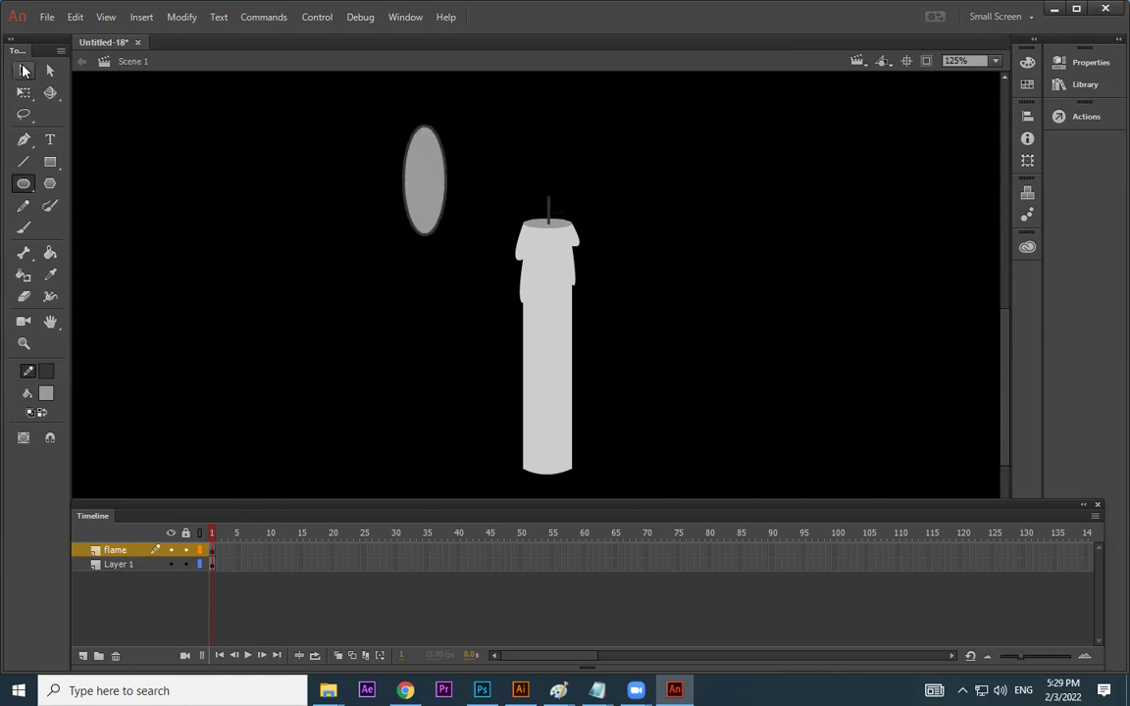
{"action": "left_click", "coordinate": [434, 129]}
{"action": "key", "text": "Delete"}
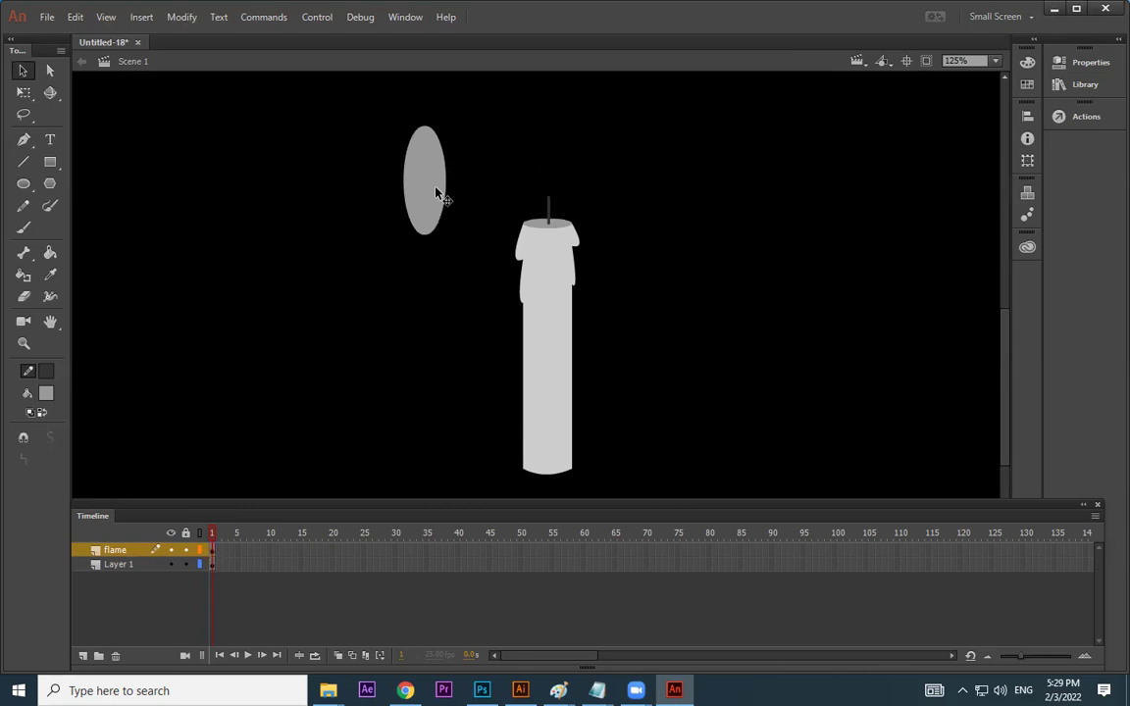
{"action": "left_click_drag", "start_coordinate": [429, 206], "coordinate": [555, 191]}
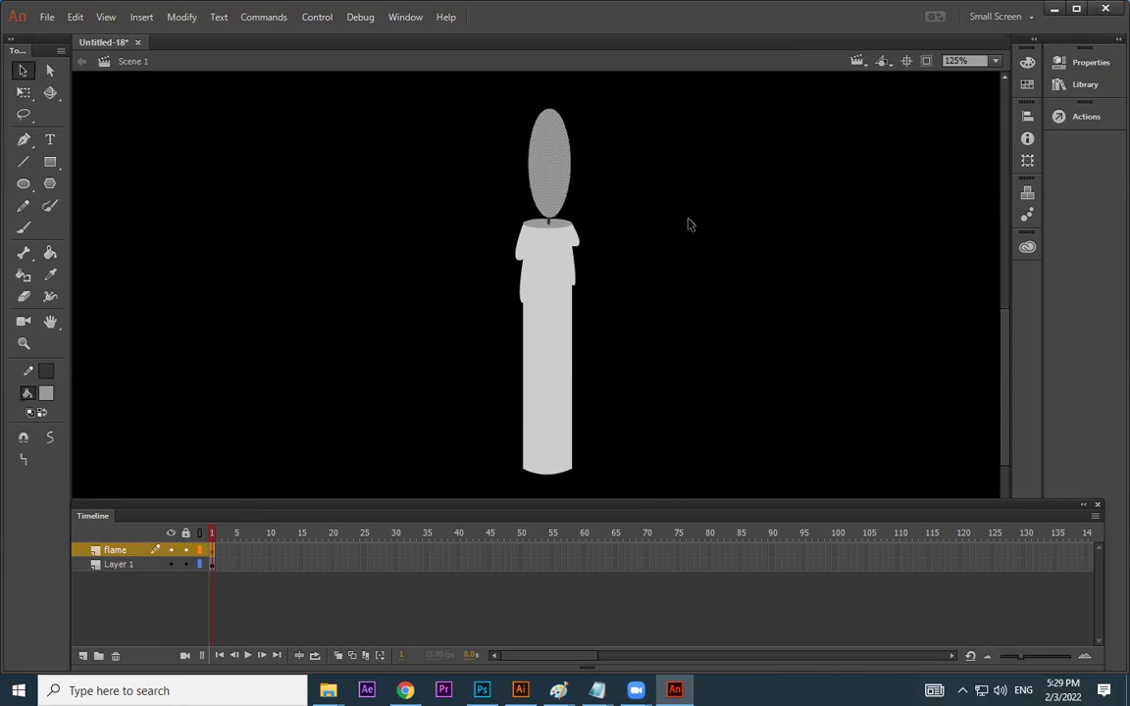
Lock Layer 1 and shape the ellipse into a pointed teardrop flame about 29 px wide and 92 px tall
{"action": "left_click", "coordinate": [187, 566]}
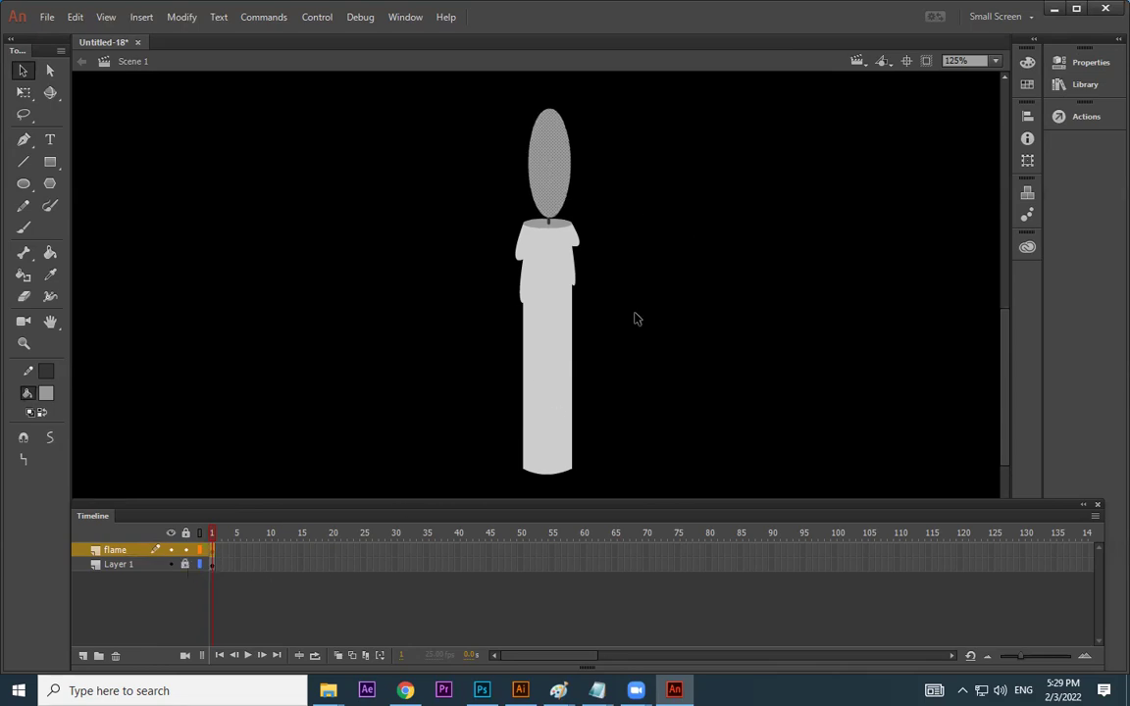
{"action": "left_click", "coordinate": [567, 132]}
{"action": "left_click", "coordinate": [23, 92]}
{"action": "left_click_drag", "start_coordinate": [572, 108], "coordinate": [539, 145]}
{"action": "left_click", "coordinate": [643, 167]}
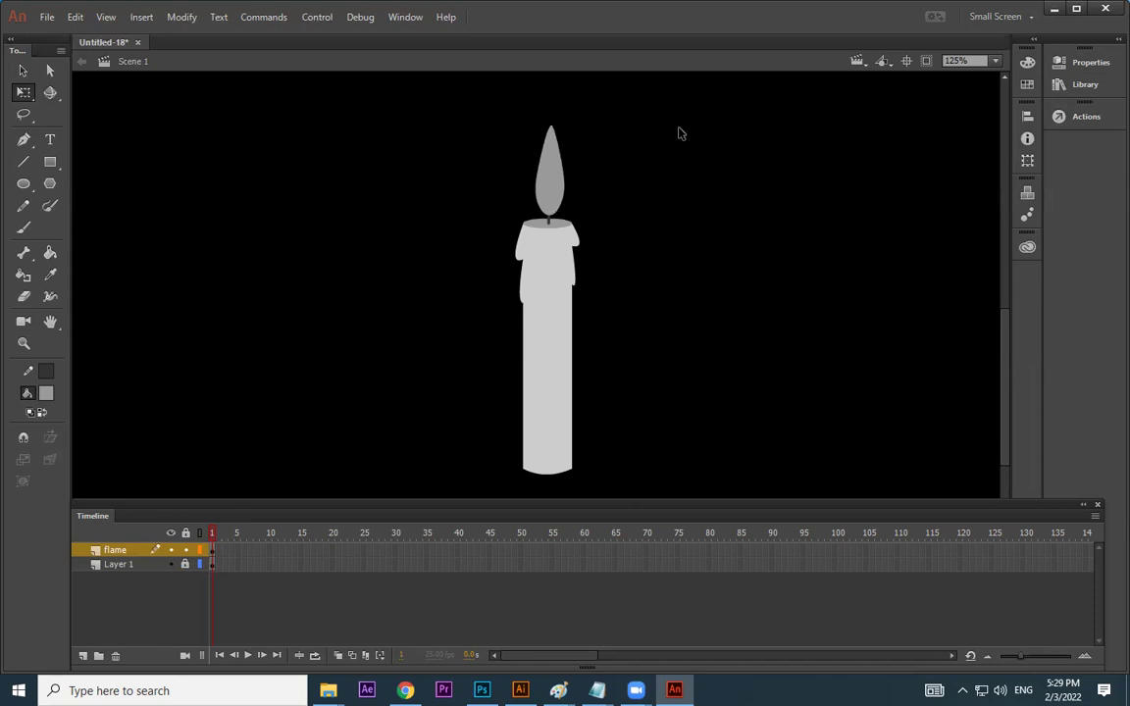
Fill the flame with the white-to-black linear gradient and rotate it to run vertically, white at the tip
{"action": "left_click", "coordinate": [557, 181]}
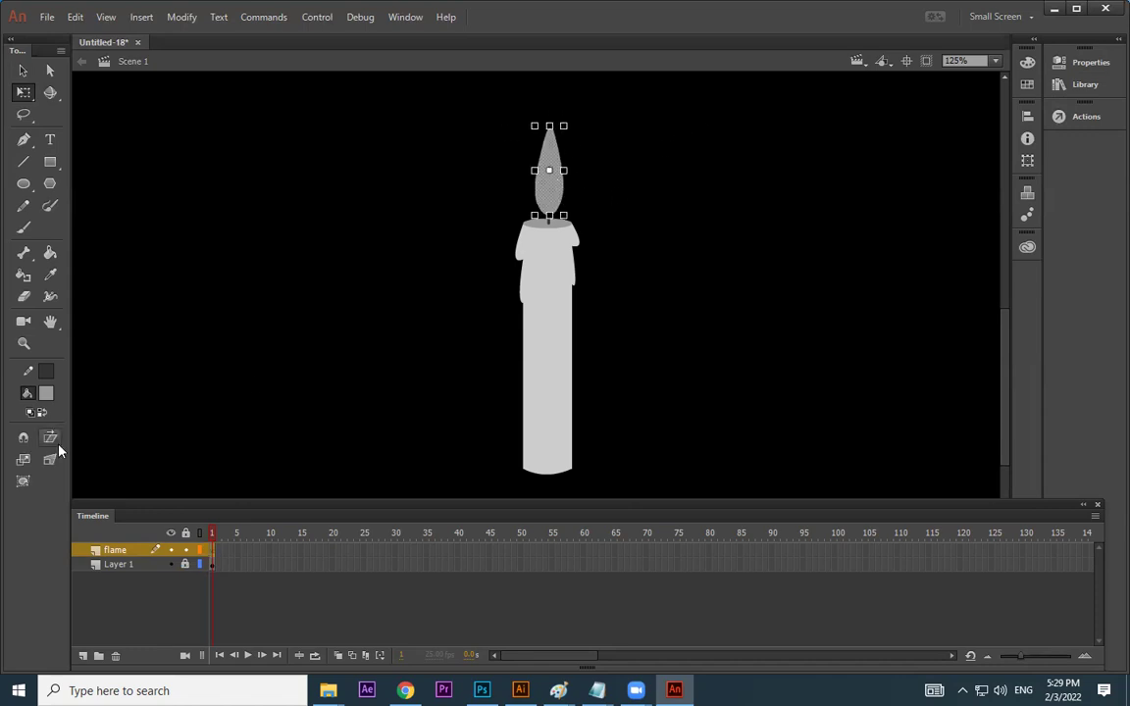
{"action": "left_click", "coordinate": [46, 397]}
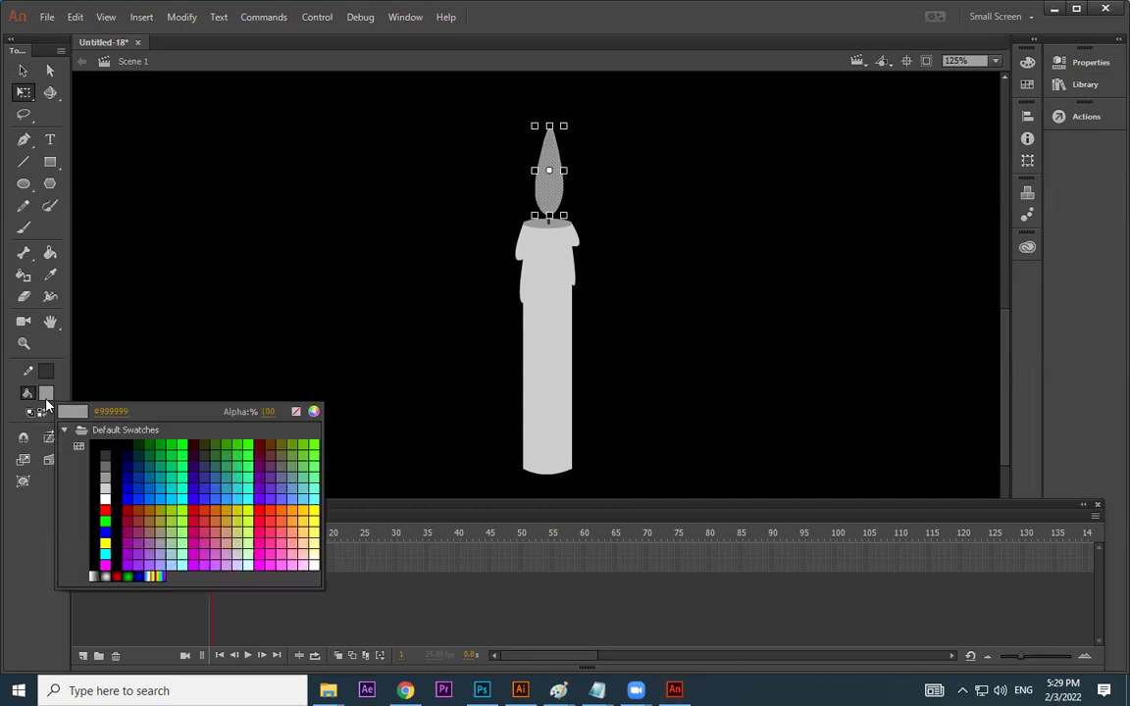
{"action": "left_click", "coordinate": [93, 576]}
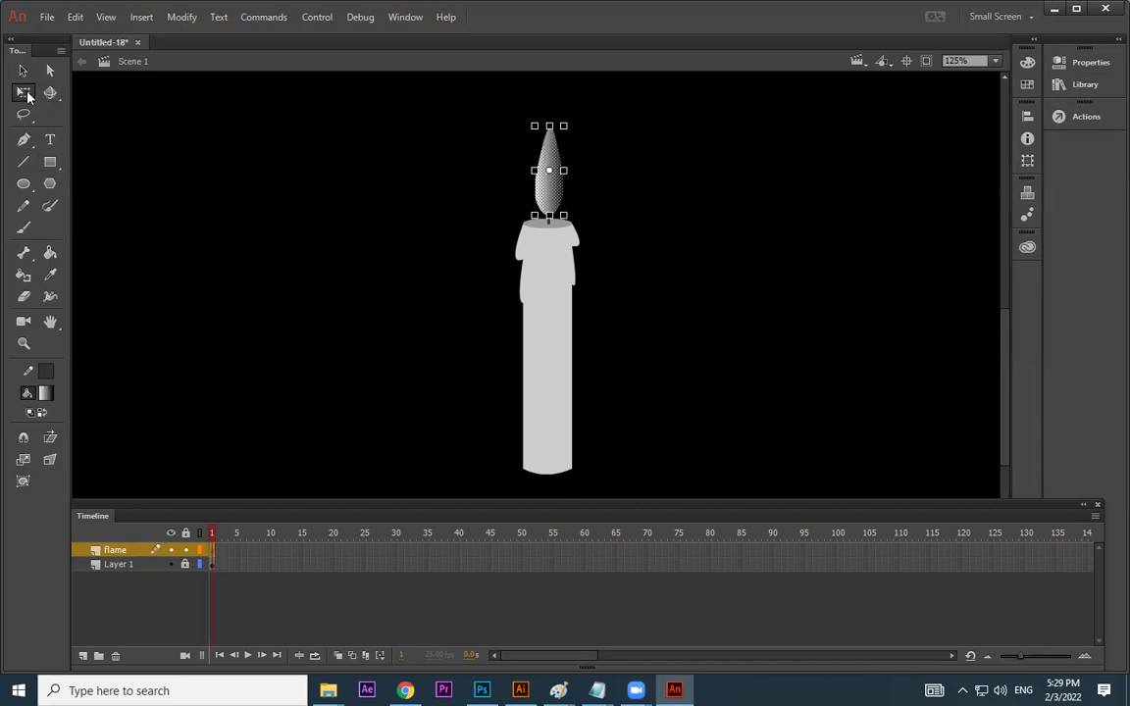
{"action": "left_click_drag", "start_coordinate": [27, 95], "coordinate": [61, 99]}
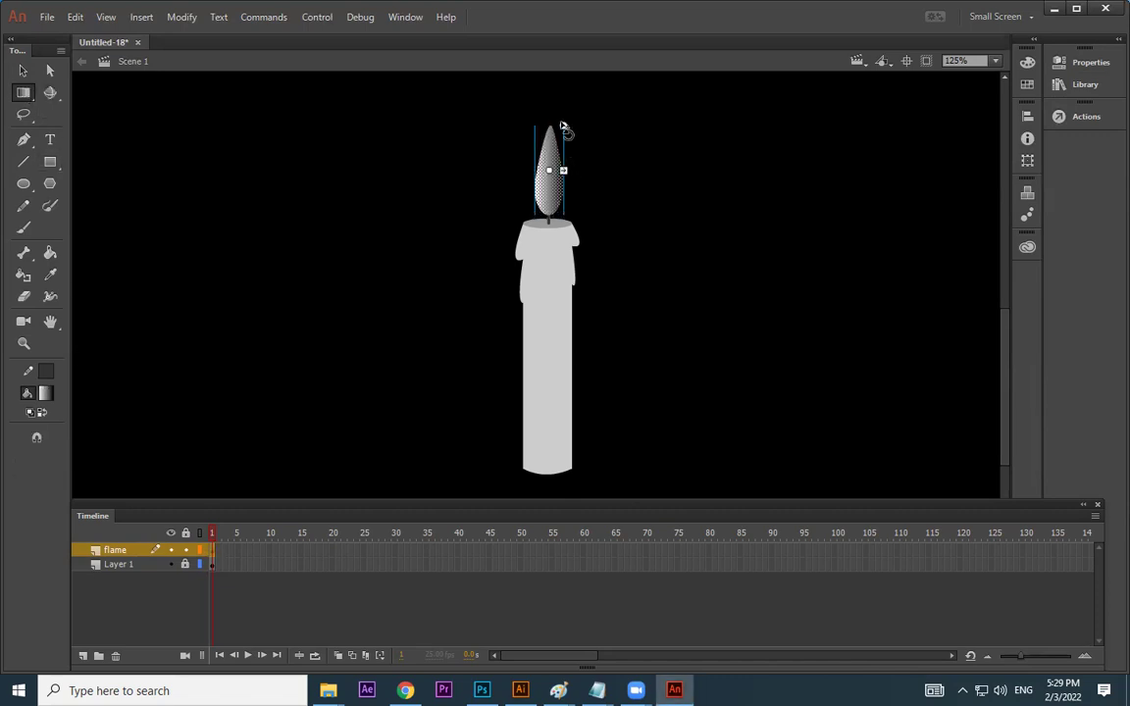
{"action": "left_click_drag", "start_coordinate": [561, 128], "coordinate": [549, 214]}
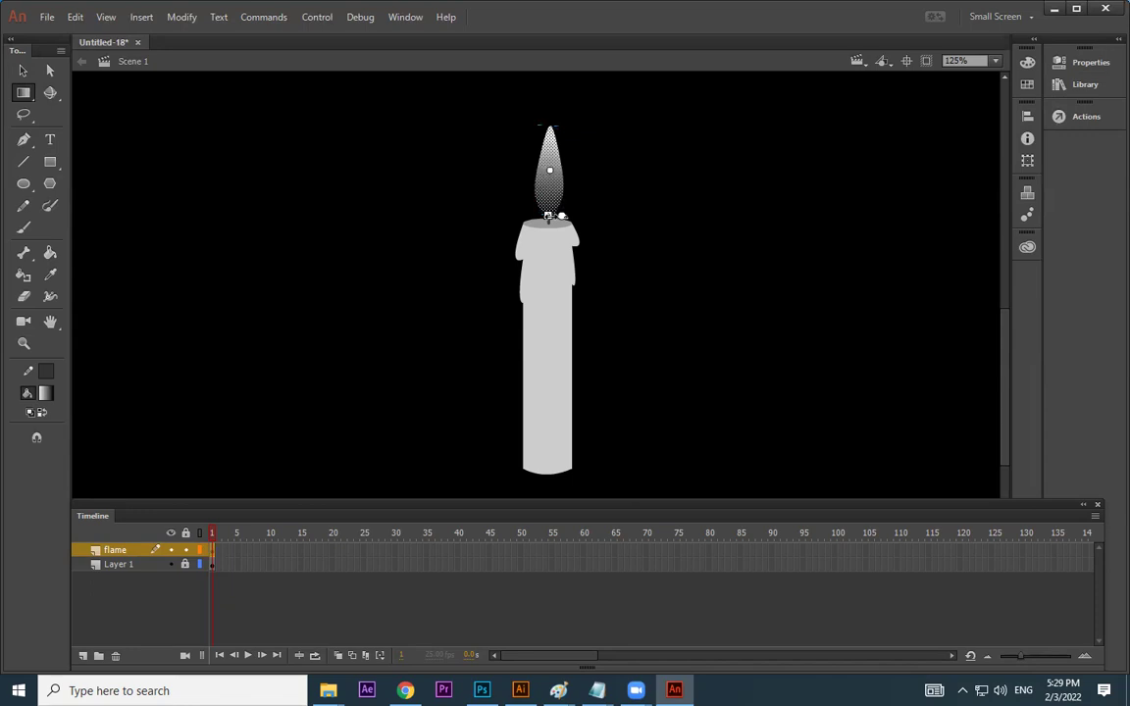
Change the black end of the flame's linear gradient to blue #0000FF
{"action": "left_click", "coordinate": [1079, 63]}
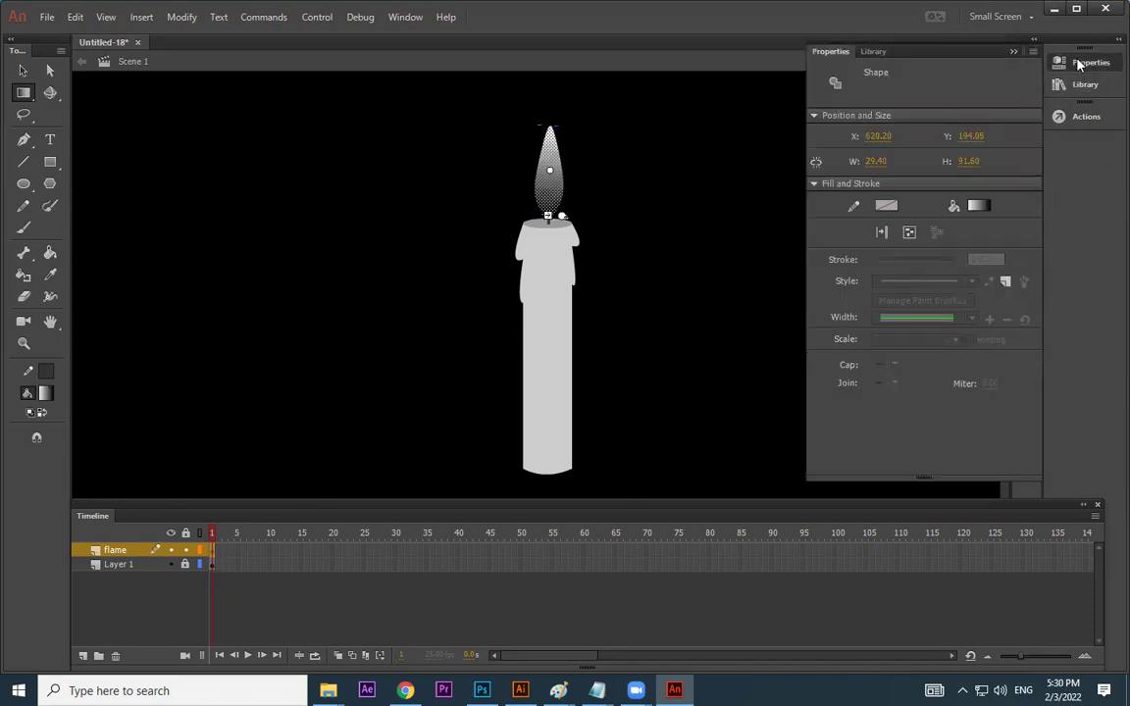
{"action": "left_click", "coordinate": [1077, 64]}
{"action": "left_click", "coordinate": [1027, 65]}
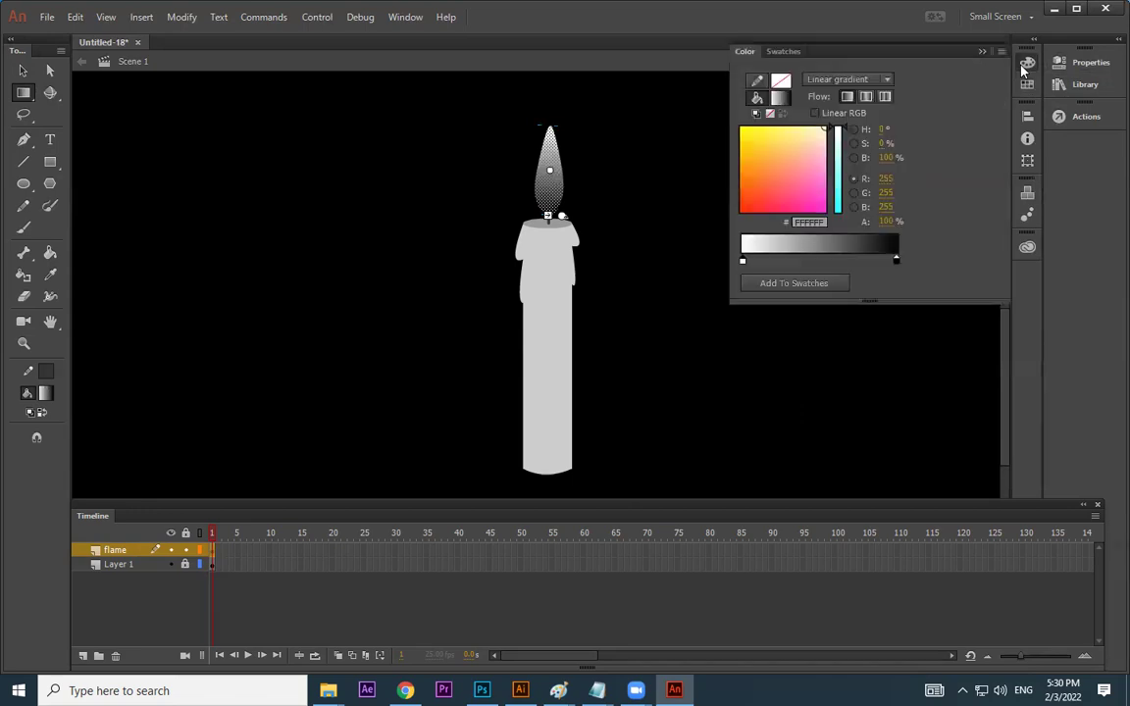
{"action": "double_click", "coordinate": [895, 261]}
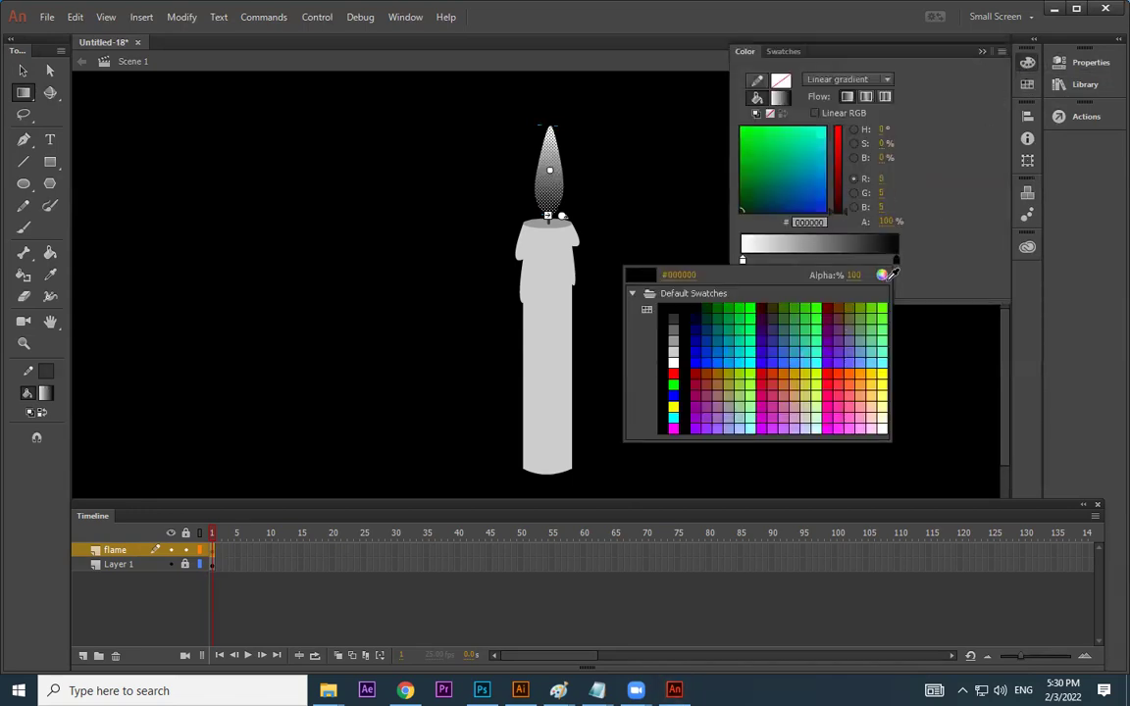
{"action": "left_click", "coordinate": [699, 360]}
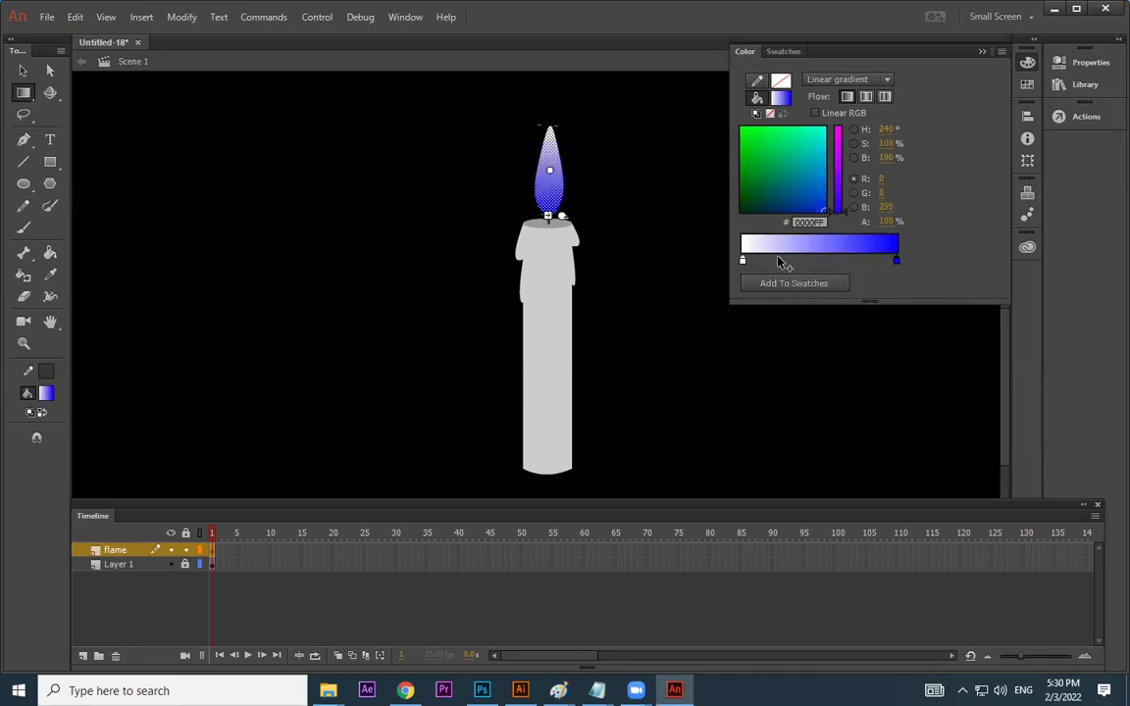
Add a gradient stop close to the blue end and colour it burnt orange #B44300
{"action": "left_click_drag", "start_coordinate": [782, 261], "coordinate": [881, 259]}
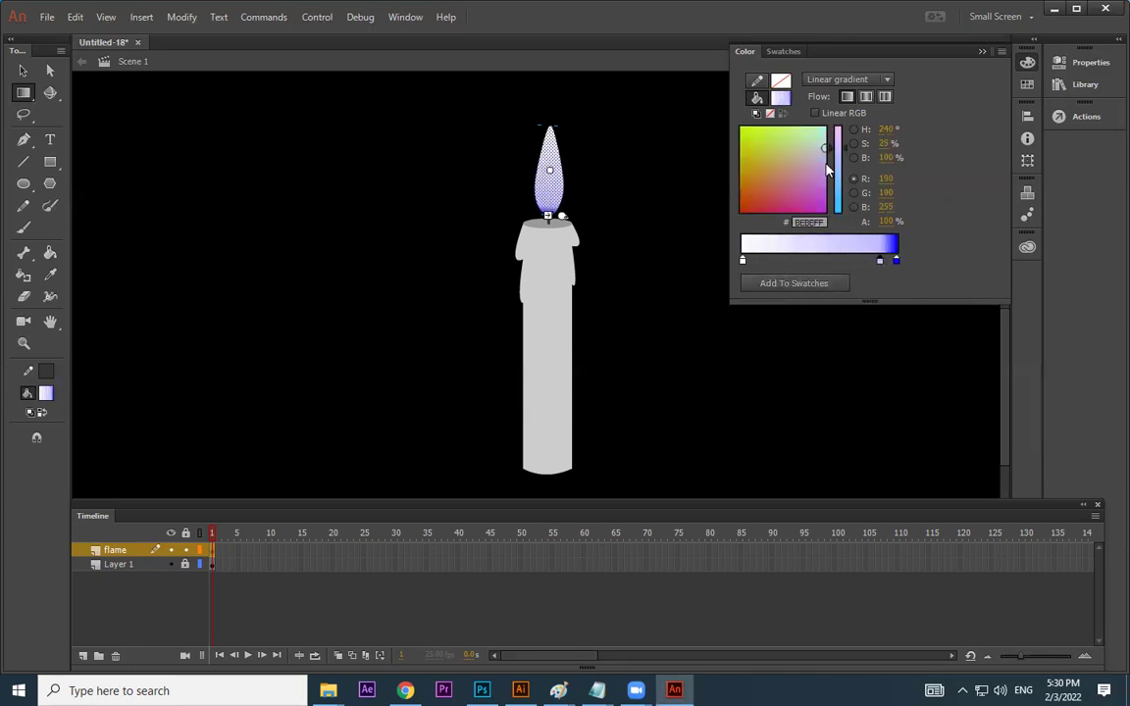
{"action": "mouse_move", "coordinate": [761, 165]}
{"action": "left_mouse_down"}
{"action": "mouse_move", "coordinate": [741, 184]}
{"action": "mouse_move", "coordinate": [739, 165]}
{"action": "mouse_move", "coordinate": [719, 174]}
{"action": "mouse_move", "coordinate": [731, 176]}
{"action": "left_mouse_up"}
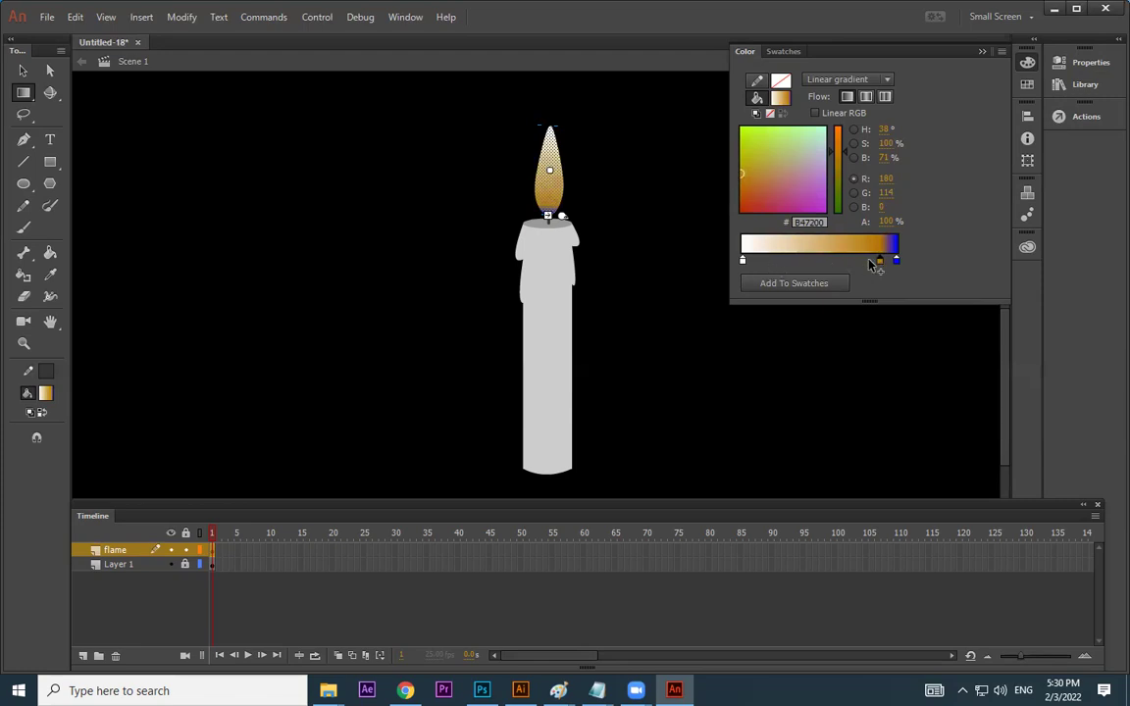
{"action": "mouse_move", "coordinate": [743, 173]}
{"action": "left_mouse_down"}
{"action": "mouse_move", "coordinate": [697, 157]}
{"action": "mouse_move", "coordinate": [716, 189]}
{"action": "left_mouse_up"}
Change the white end of the flame's gradient to yellow #FFFF00 and nudge the burnt-orange stop towards the blue end
{"action": "left_click", "coordinate": [742, 261]}
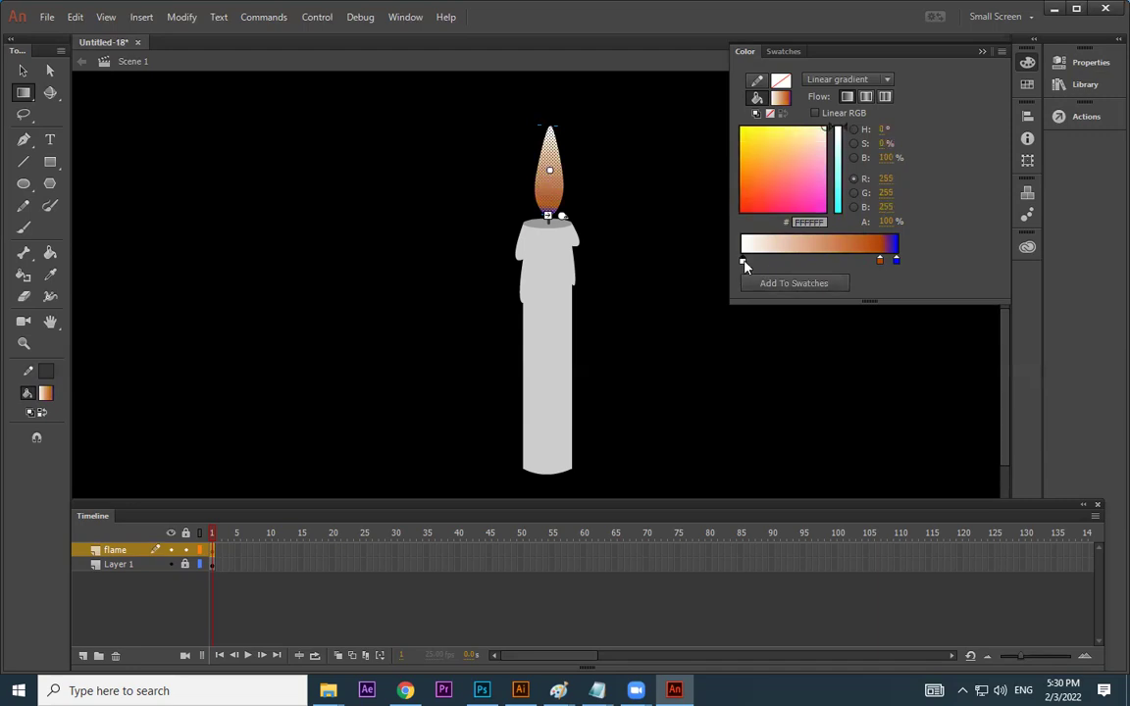
{"action": "double_click", "coordinate": [743, 261]}
{"action": "left_click", "coordinate": [744, 129]}
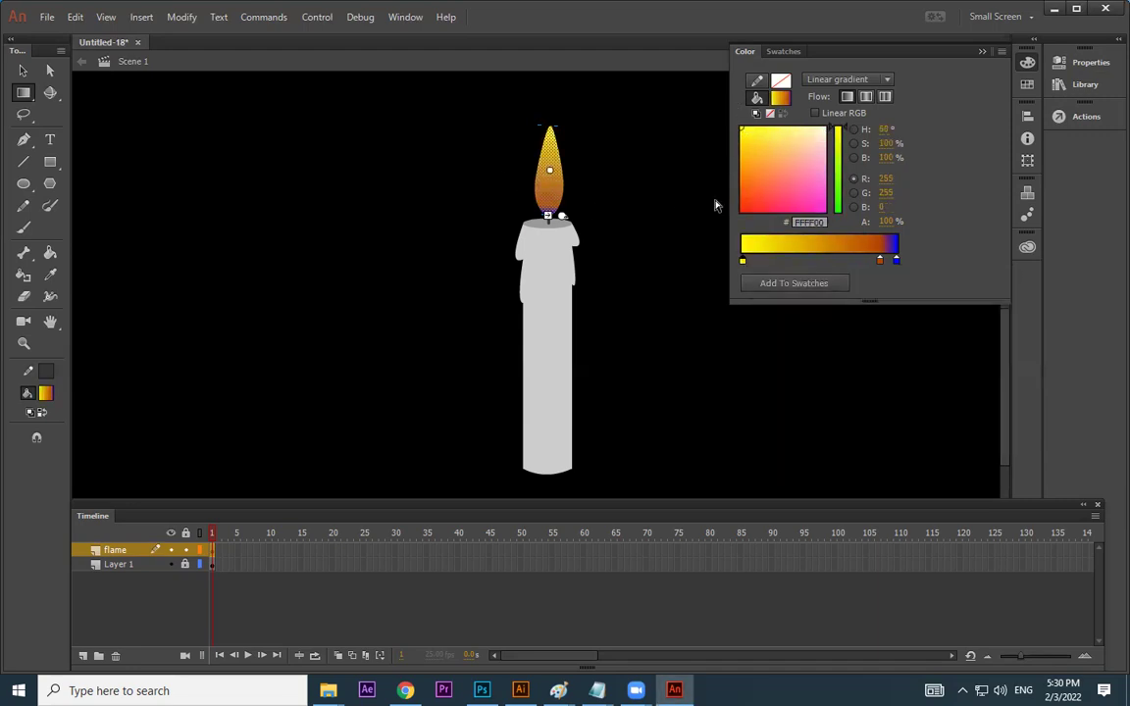
{"action": "left_click", "coordinate": [881, 261]}
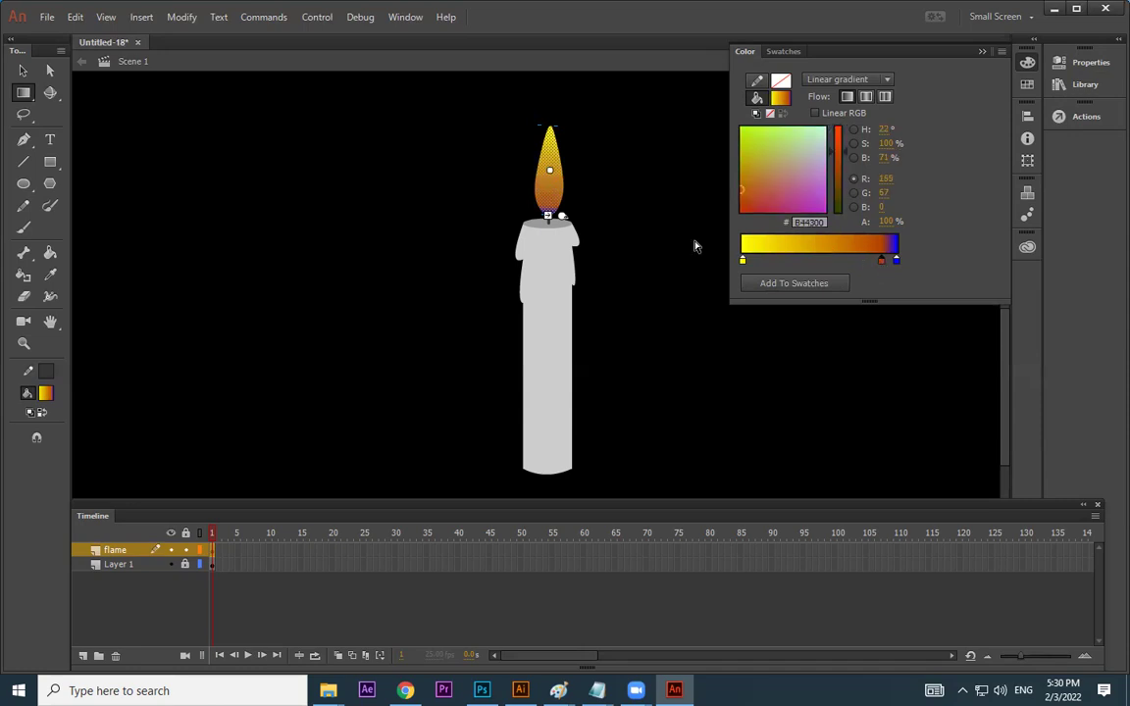
{"action": "left_click", "coordinate": [23, 70]}
{"action": "left_click", "coordinate": [189, 132]}
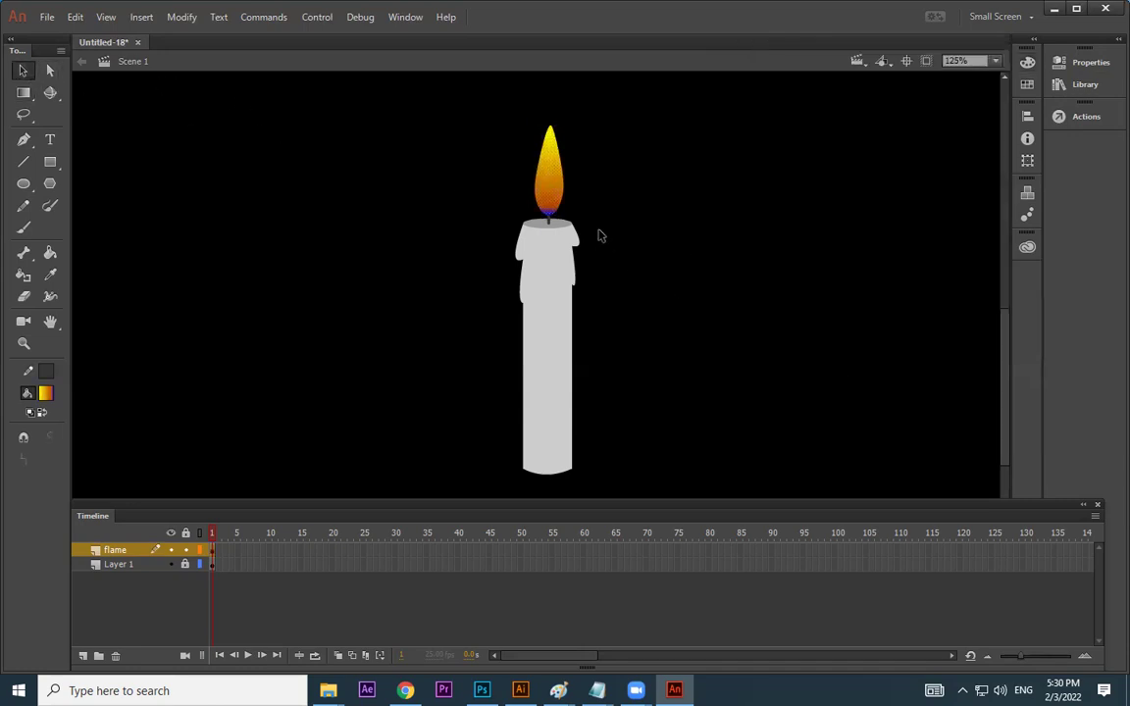
Change the blue stop at the base of the flame's linear gradient to a softer blue, #003FCF
{"action": "left_click_drag", "start_coordinate": [582, 220], "coordinate": [488, 114]}
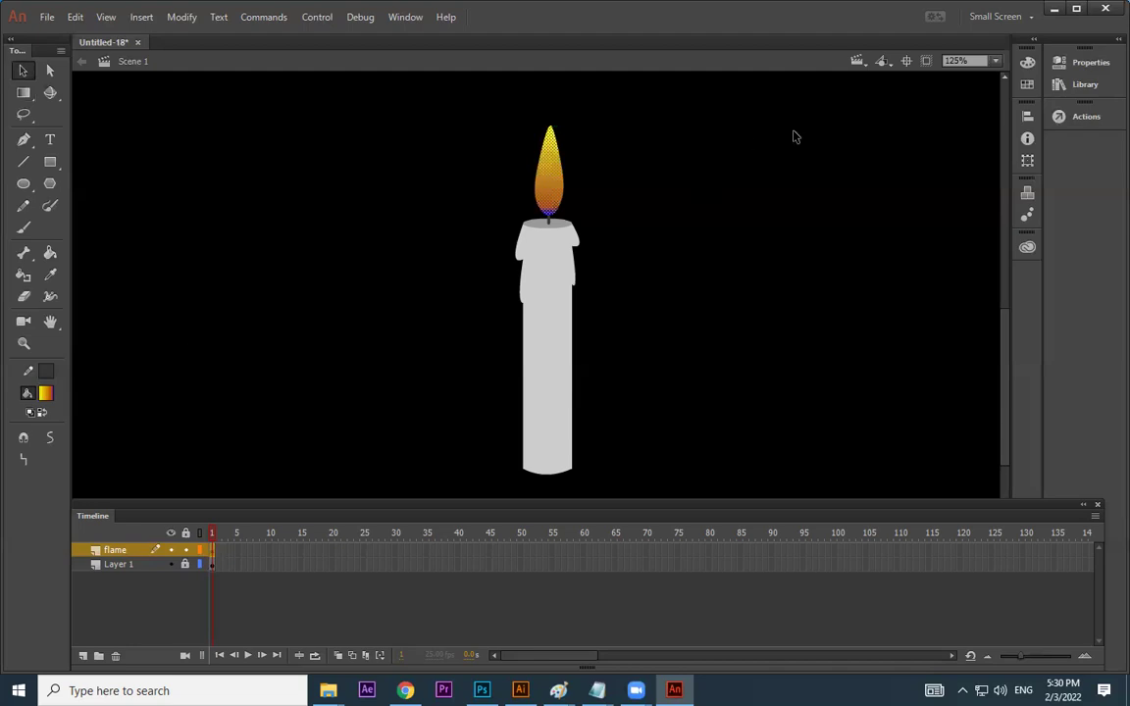
{"action": "left_click", "coordinate": [1027, 62]}
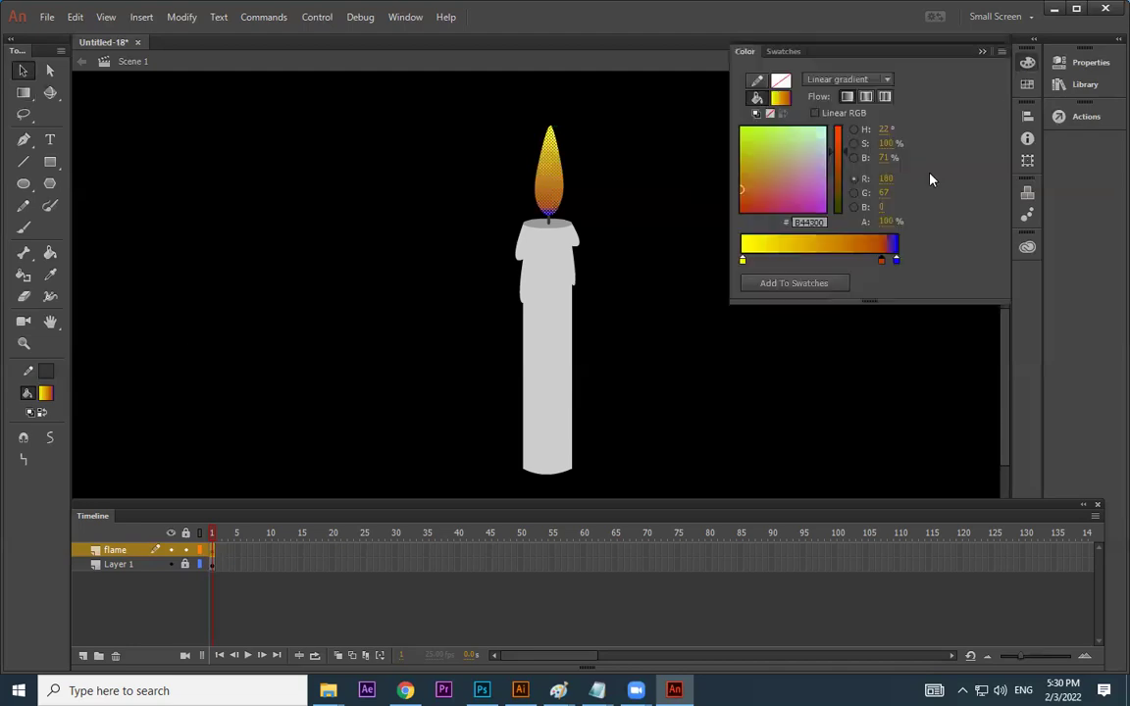
{"action": "double_click", "coordinate": [896, 259]}
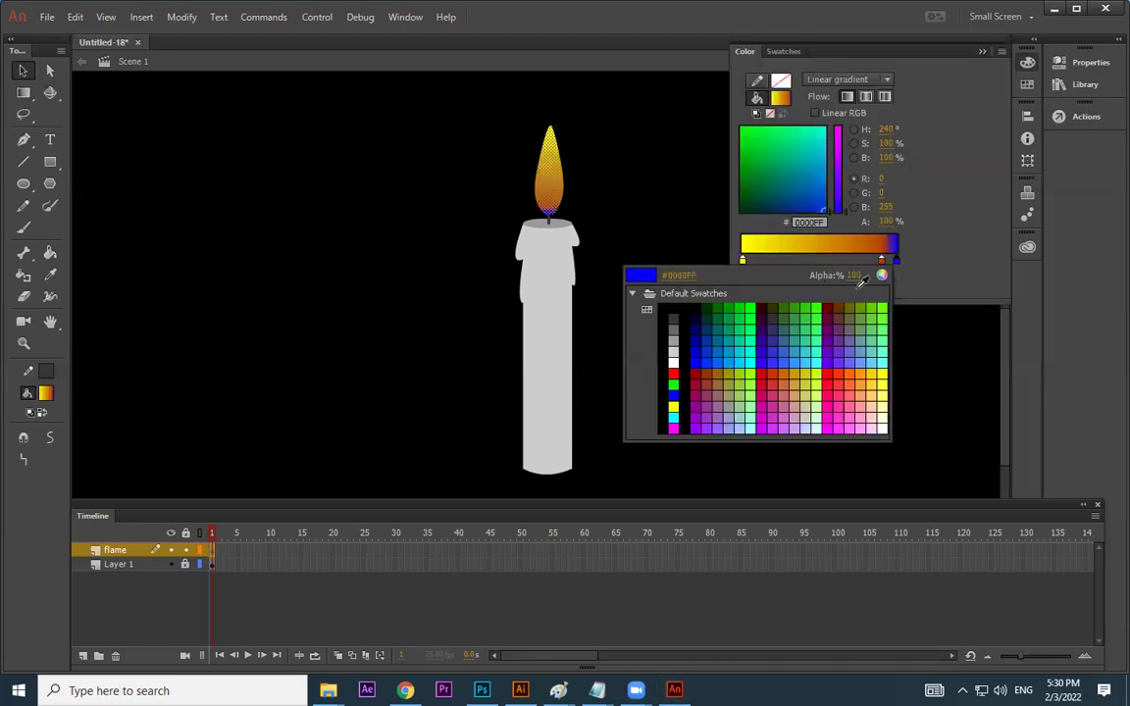
{"action": "left_click", "coordinate": [882, 275]}
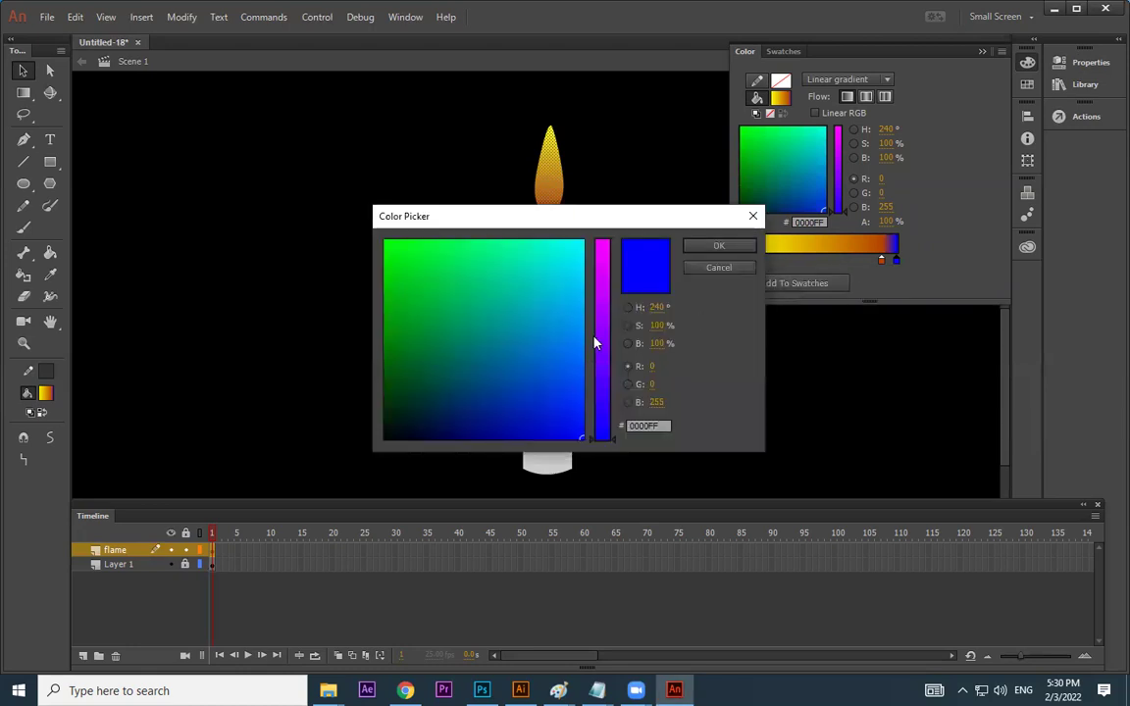
{"action": "left_click", "coordinate": [528, 383]}
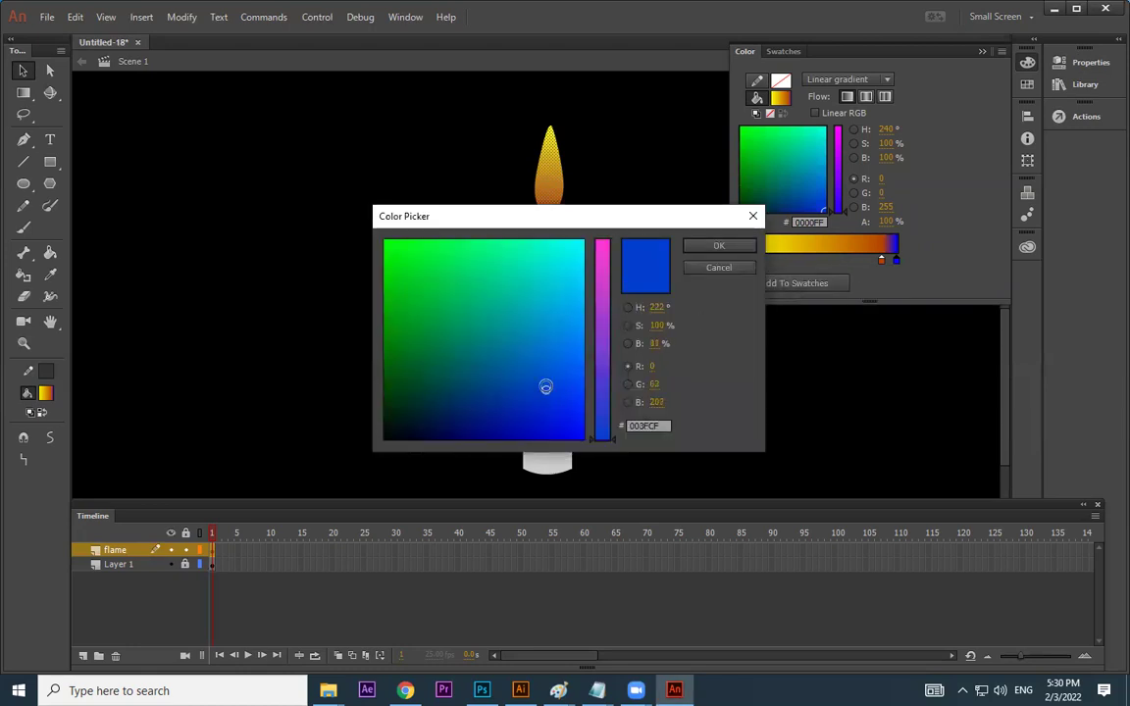
{"action": "left_click", "coordinate": [719, 245]}
{"action": "left_click", "coordinate": [390, 255]}
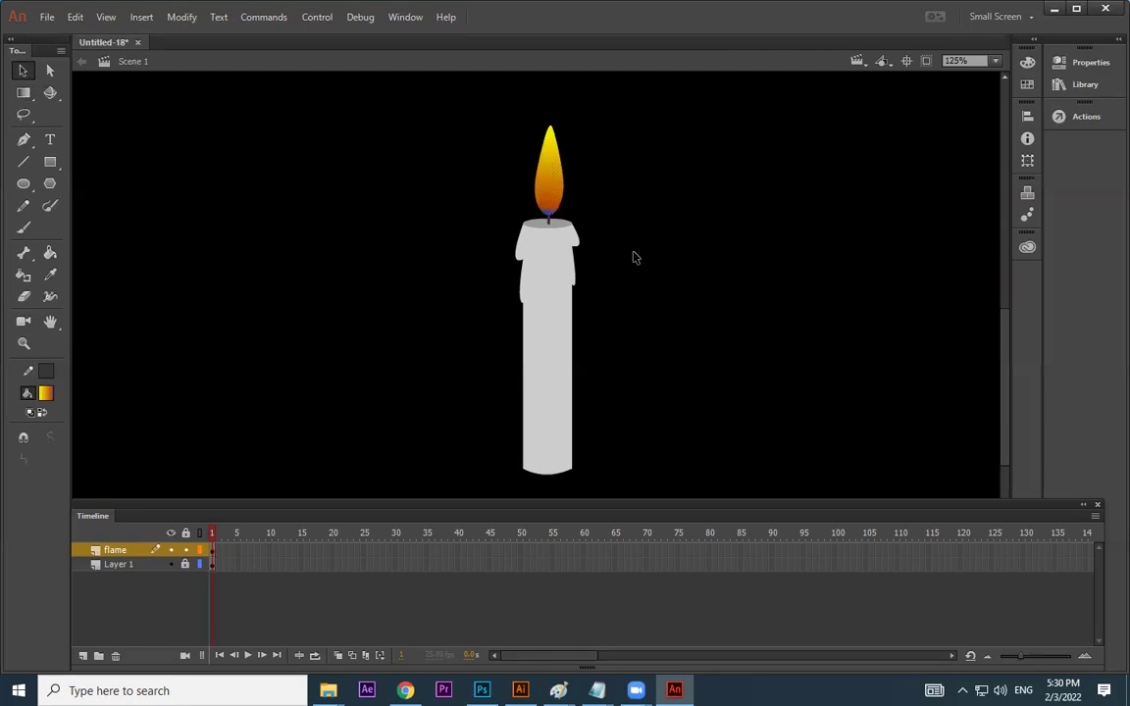
Extend the candle on Layer 1 to frame 84 of the timeline
{"action": "key", "text": "ctrl+minus"}
{"action": "key", "text": "ctrl+minus"}
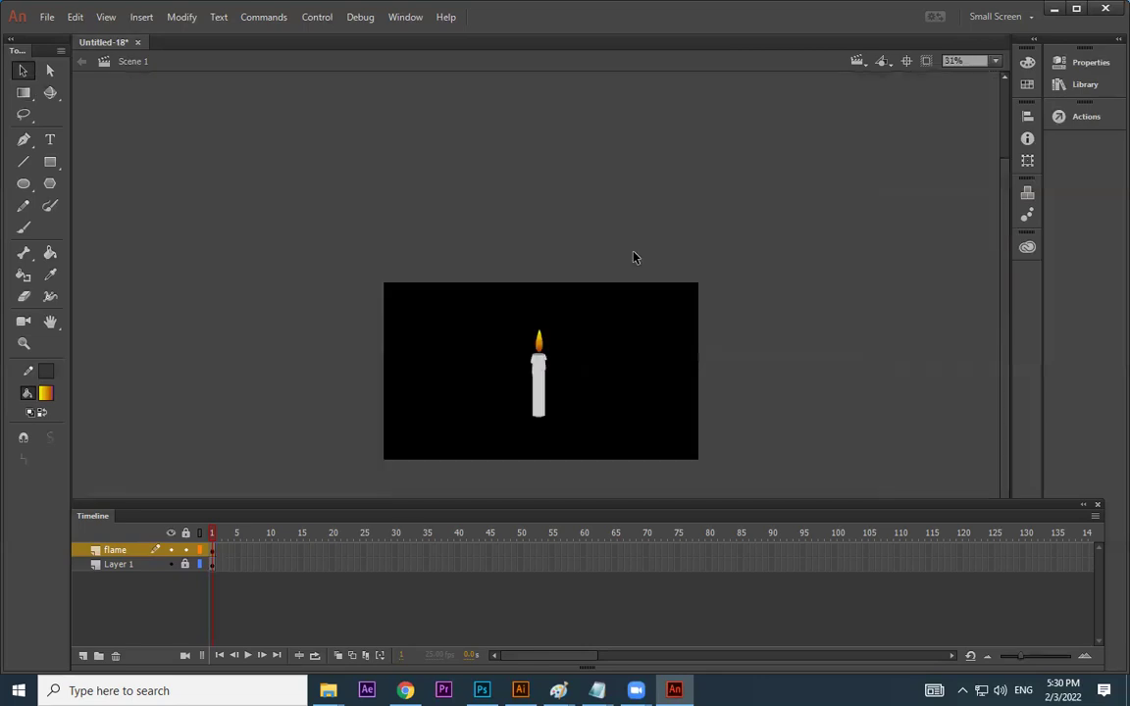
{"action": "key", "text": "ctrl+equal"}
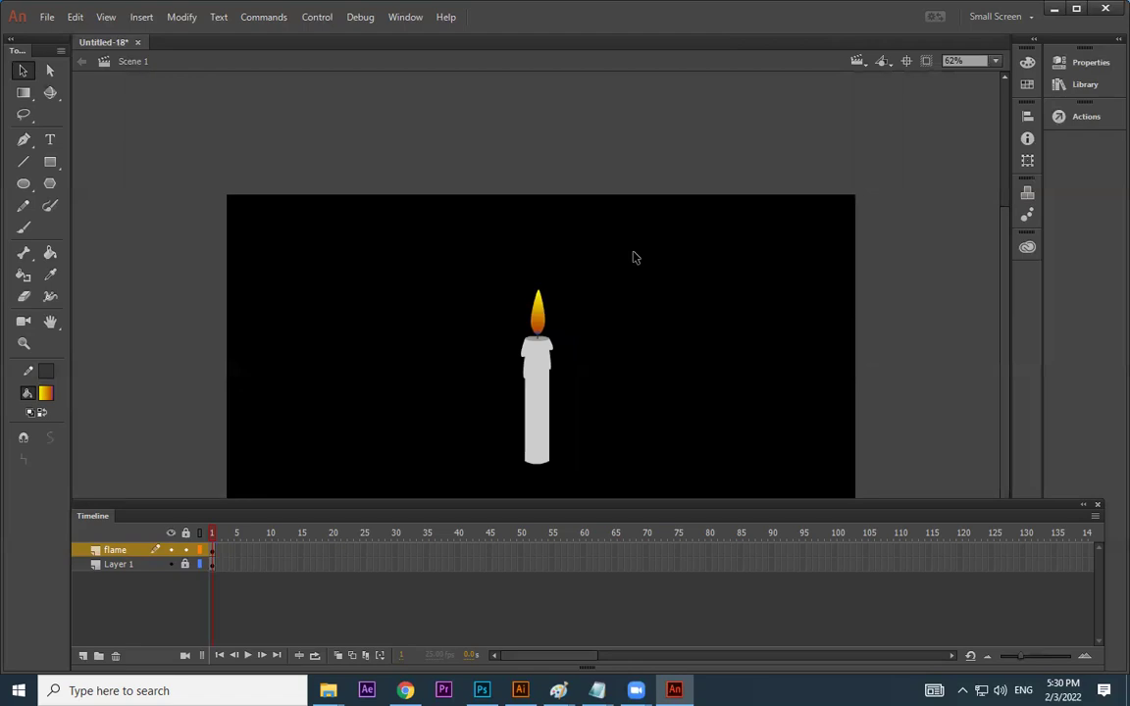
{"action": "key", "text": "ctrl+equal"}
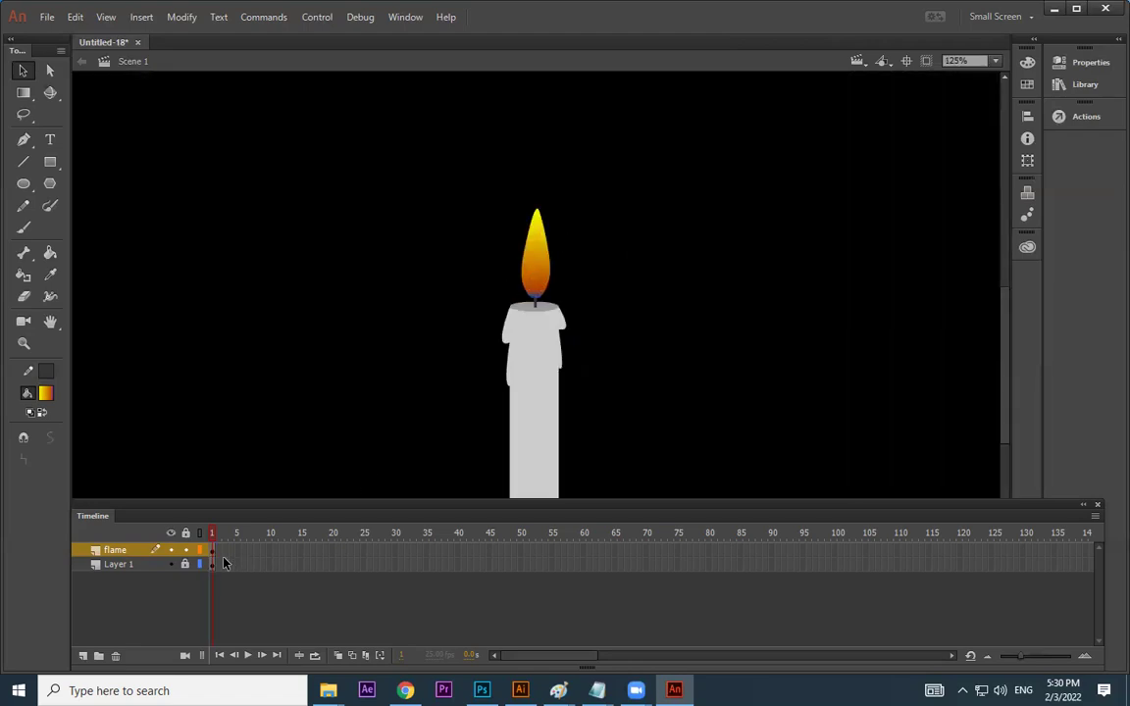
{"action": "left_click", "coordinate": [732, 567]}
{"action": "key", "text": "F5"}
{"action": "left_click", "coordinate": [782, 564]}
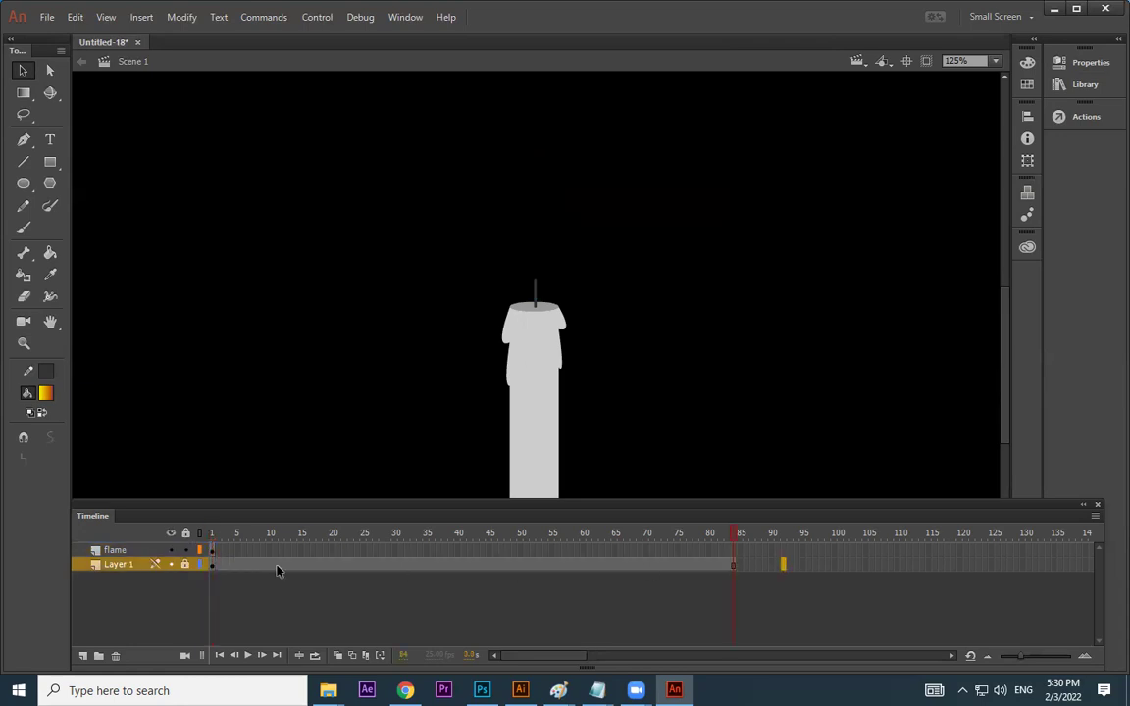
Create a shape tween on frame 1 of the flame layer
{"action": "left_click", "coordinate": [241, 551]}
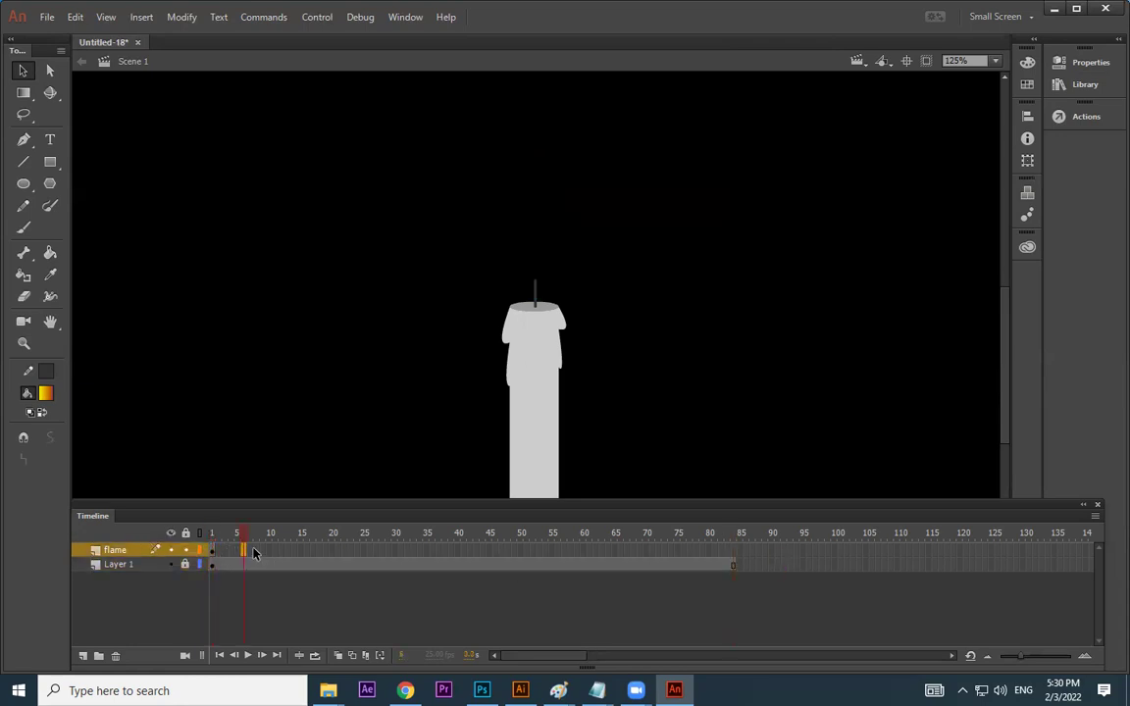
{"action": "left_click", "coordinate": [212, 550]}
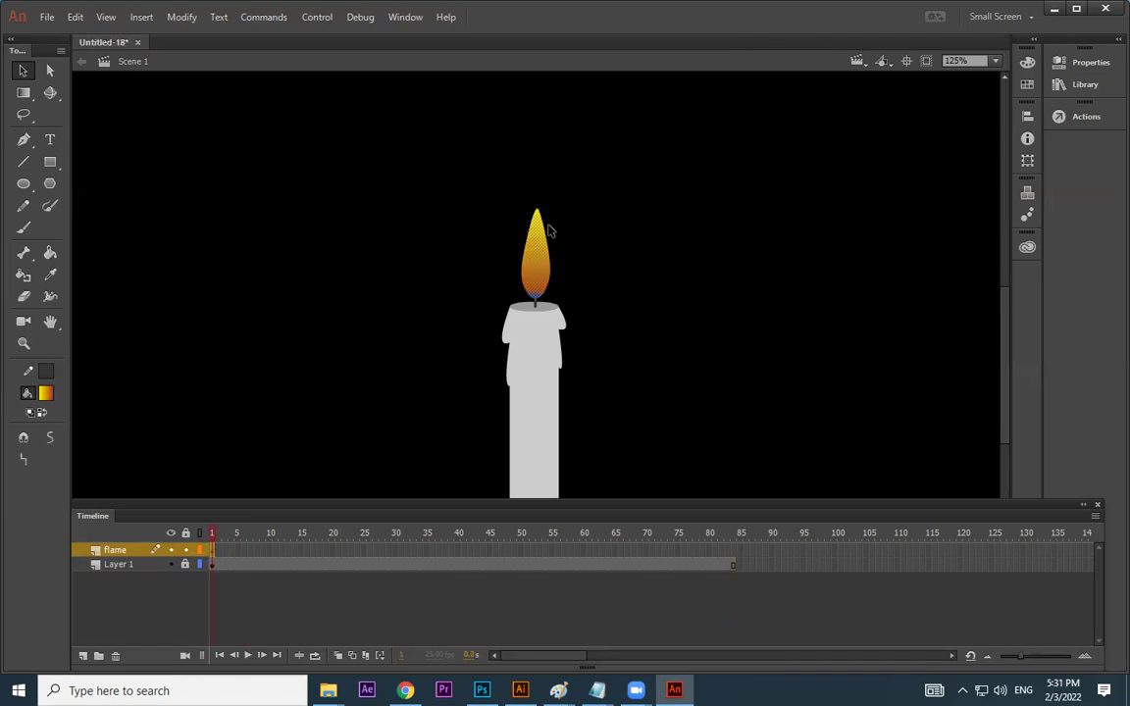
{"action": "left_click", "coordinate": [549, 232]}
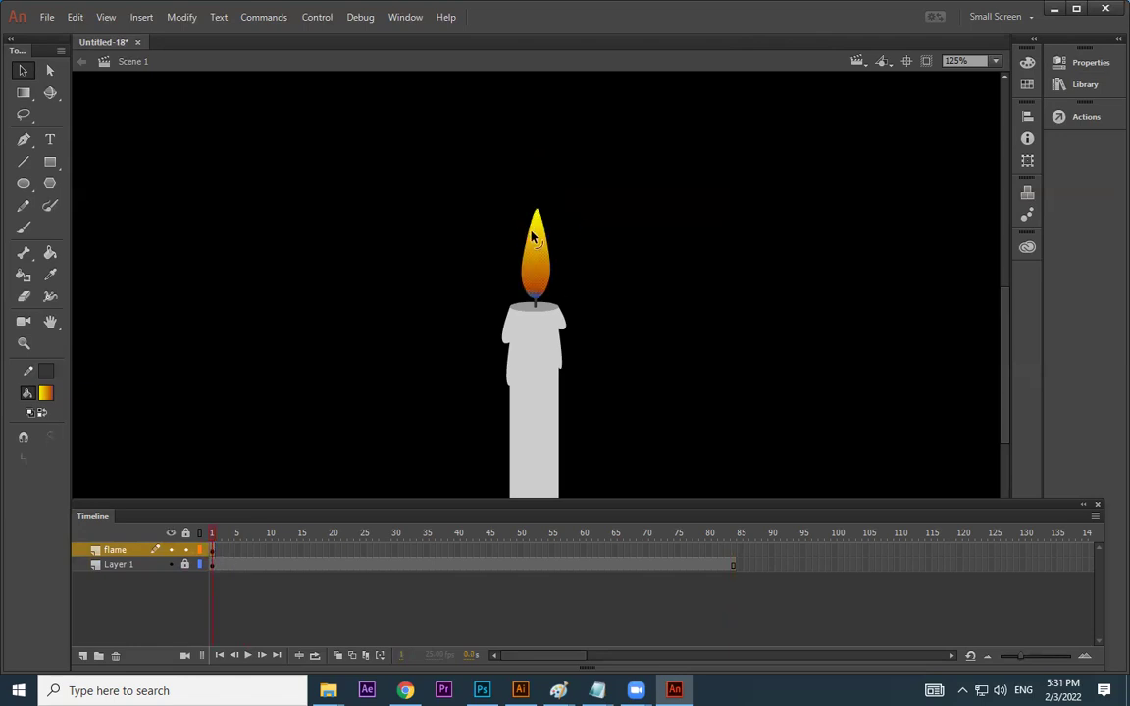
{"action": "key", "text": "ctrl+z"}
{"action": "right_click", "coordinate": [213, 555]}
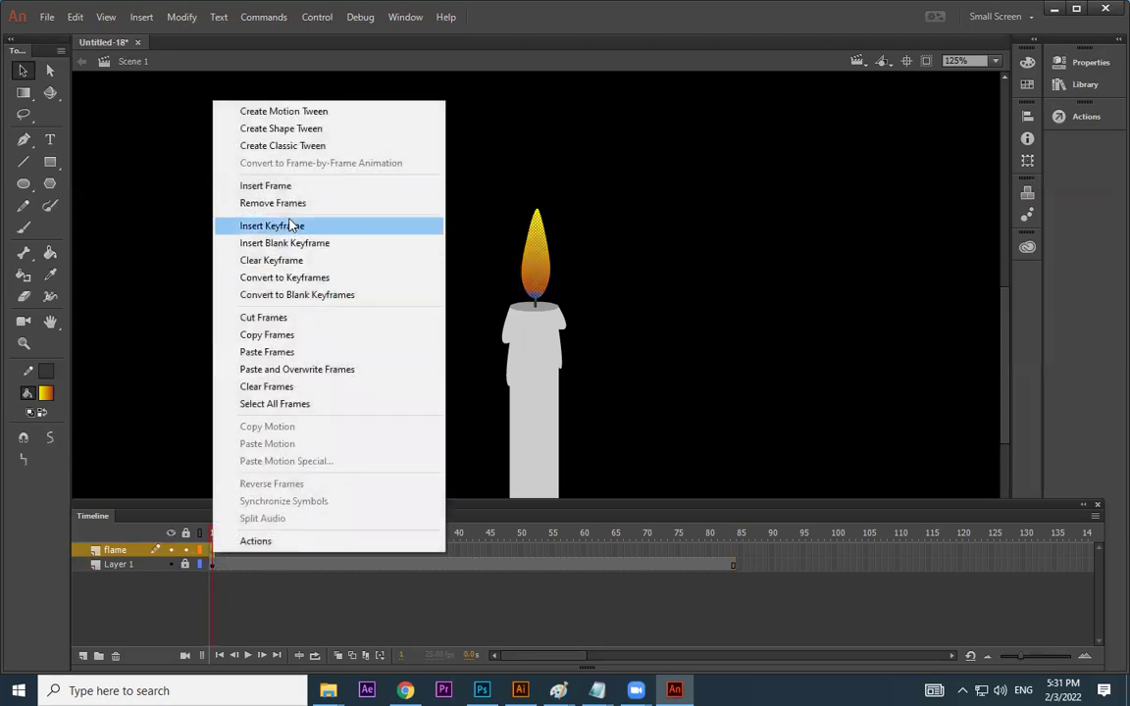
{"action": "left_click", "coordinate": [305, 129]}
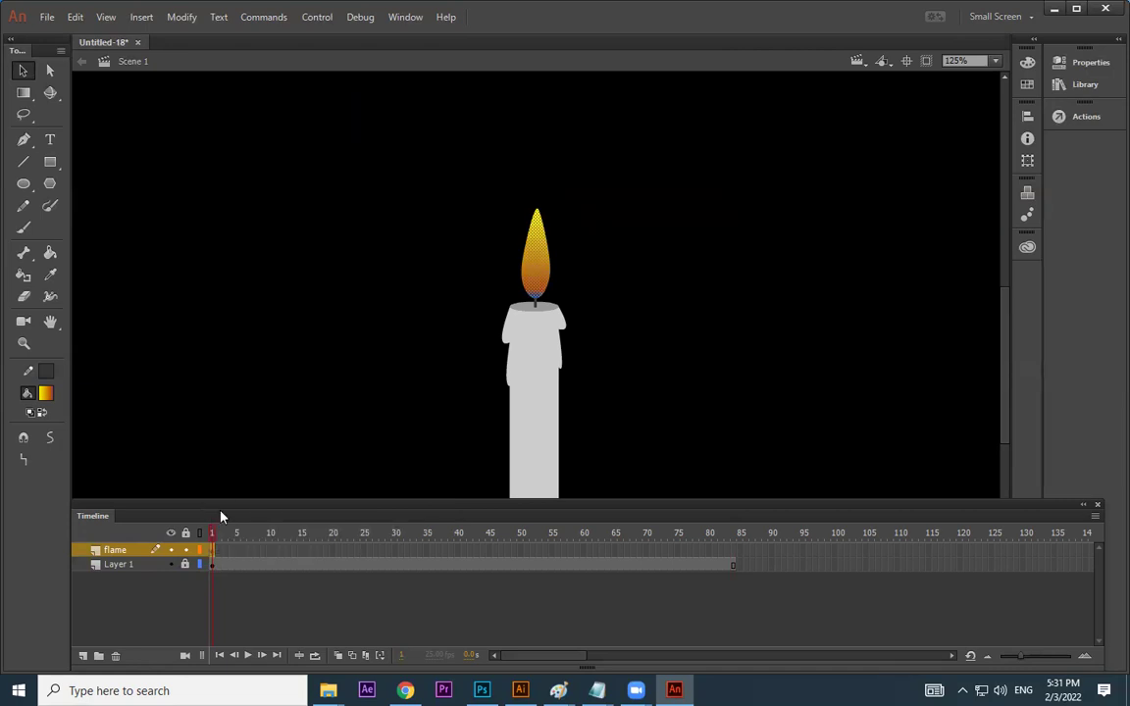
Insert keyframes on the flame layer at frames 9, 18, 23, 34, 41, 52 and 59
{"action": "left_click", "coordinate": [264, 553]}
{"action": "key", "text": "F6"}
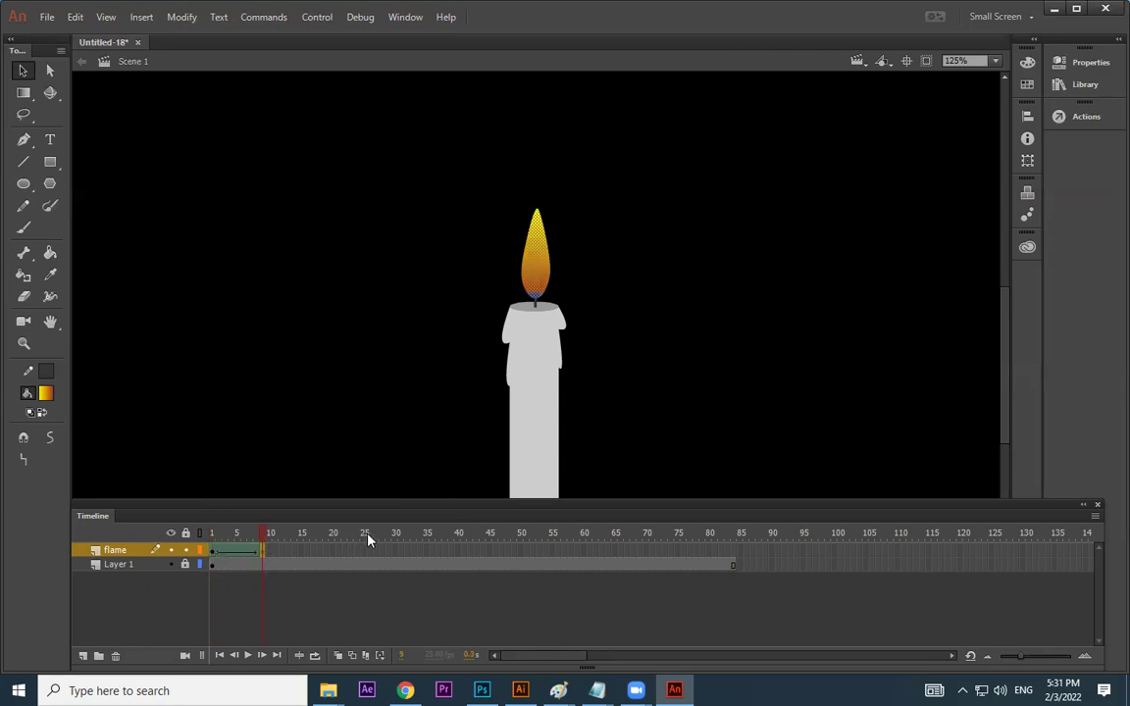
{"action": "left_click", "coordinate": [319, 552]}
{"action": "key", "text": "F6"}
{"action": "left_click", "coordinate": [351, 552]}
{"action": "key", "text": "F6"}
{"action": "left_click", "coordinate": [420, 552]}
{"action": "key", "text": "F6"}
{"action": "left_click", "coordinate": [462, 552]}
{"action": "key", "text": "F6"}
{"action": "left_click", "coordinate": [534, 552]}
{"action": "key", "text": "F6"}
{"action": "left_click", "coordinate": [577, 552]}
{"action": "key", "text": "F6"}
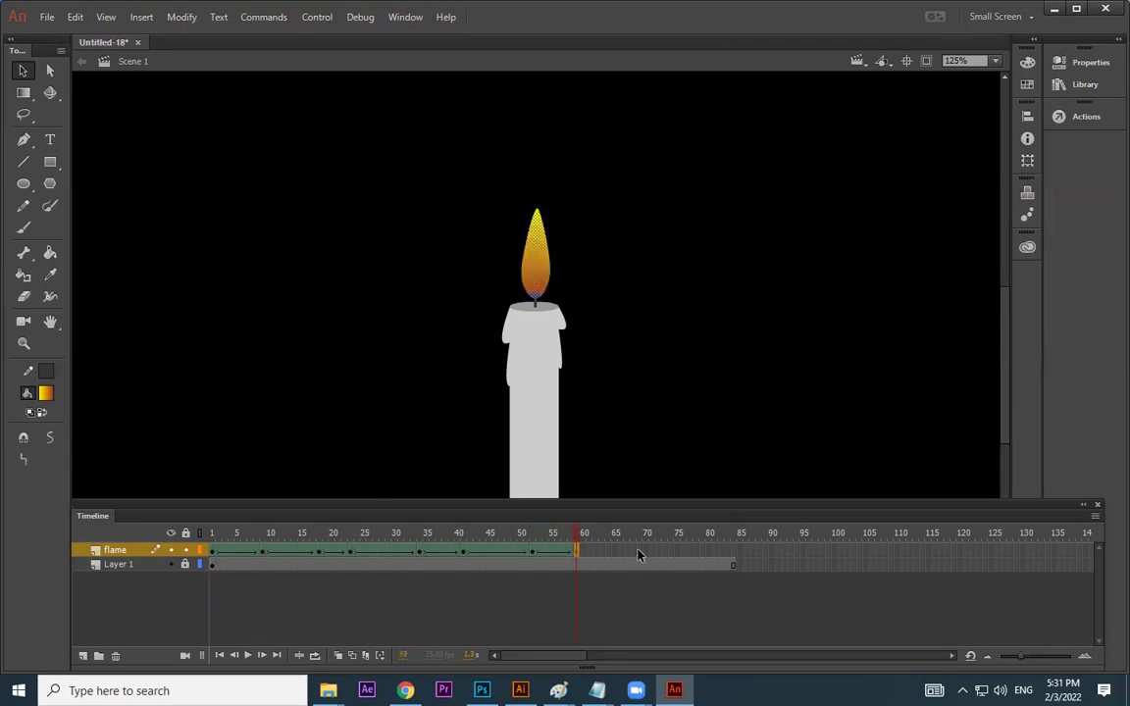
Add flame keyframes at frames 69, 79, 88 and 96, and extend Layer 1 to frame 96
{"action": "left_click", "coordinate": [640, 553]}
{"action": "key", "text": "F6"}
{"action": "left_click", "coordinate": [702, 553]}
{"action": "key", "text": "F6"}
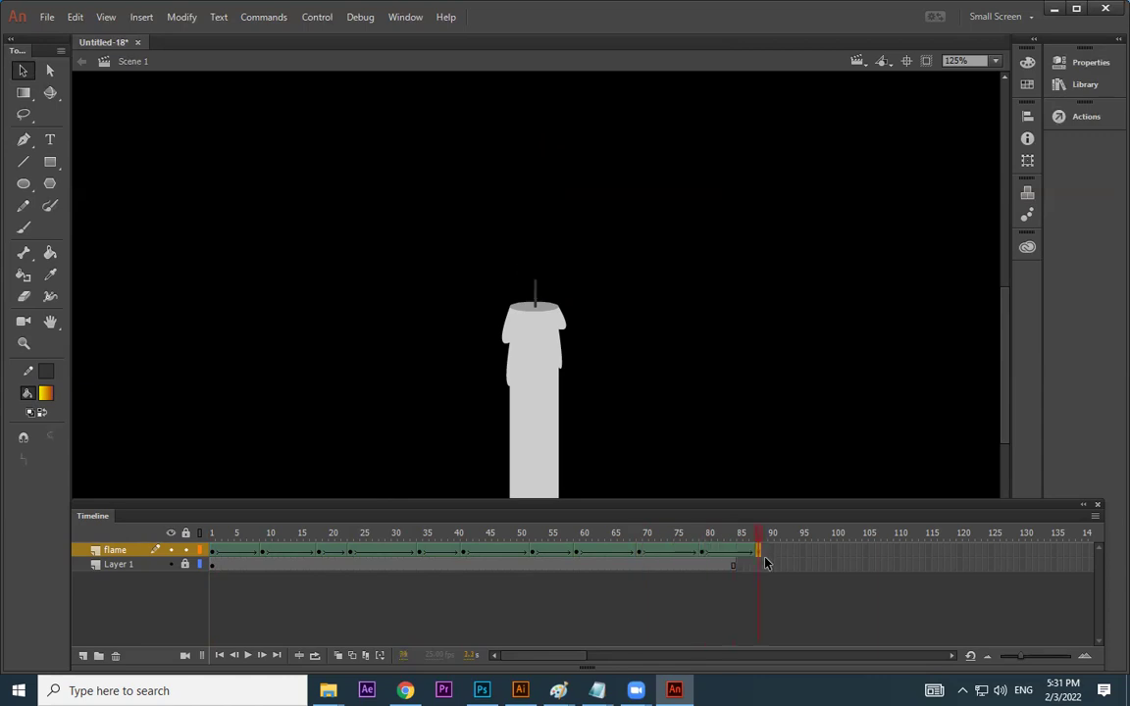
{"action": "left_click", "coordinate": [758, 553]}
{"action": "key", "text": "F6"}
{"action": "left_click", "coordinate": [809, 554]}
{"action": "key", "text": "F6"}
{"action": "left_click", "coordinate": [811, 566]}
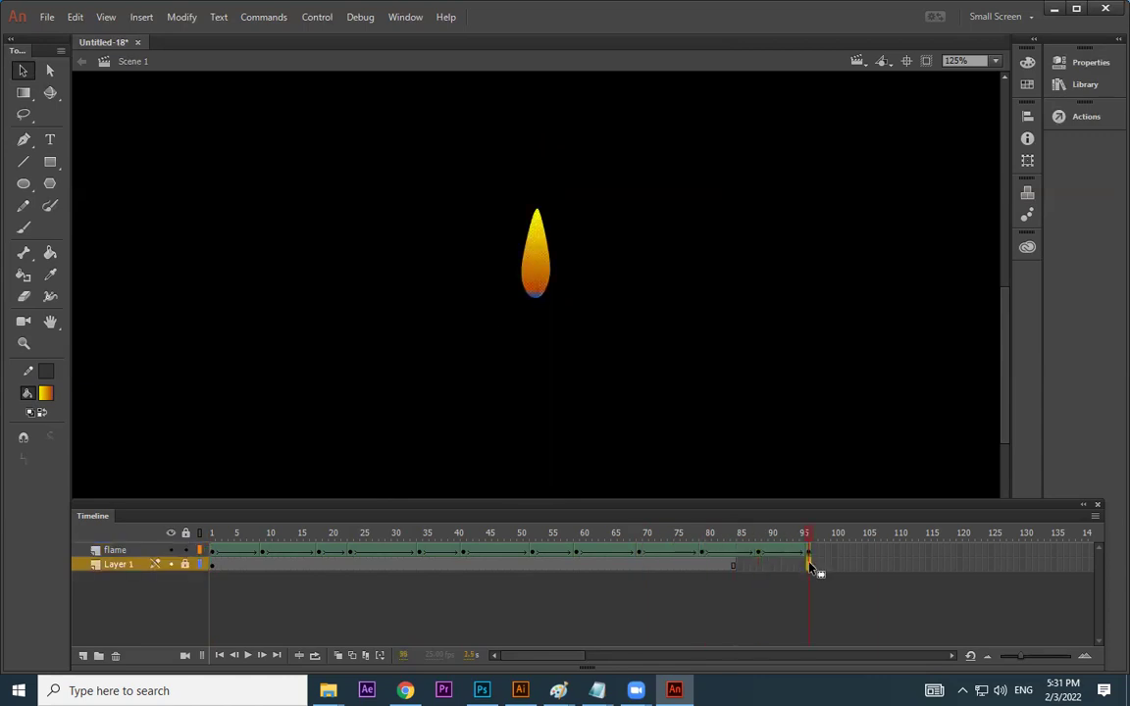
{"action": "key", "text": "F5"}
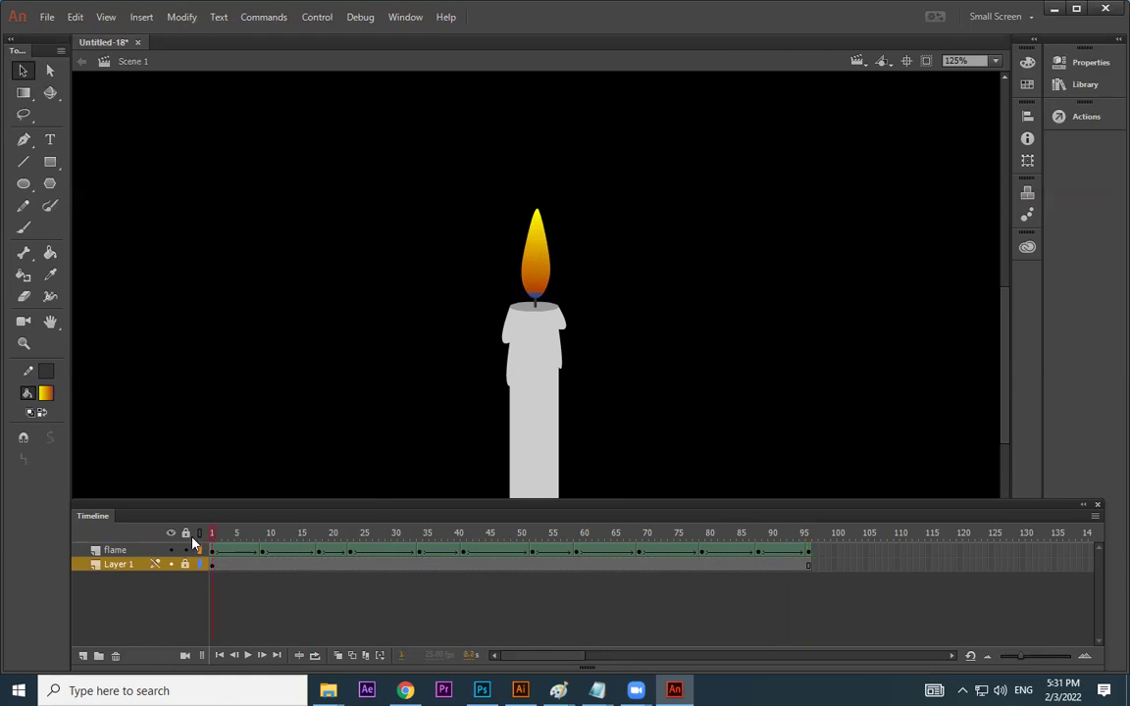
Bend the flame's tip to the right in the frame 9 keyframe and slightly to the left at frame 18
{"action": "left_click", "coordinate": [264, 552]}
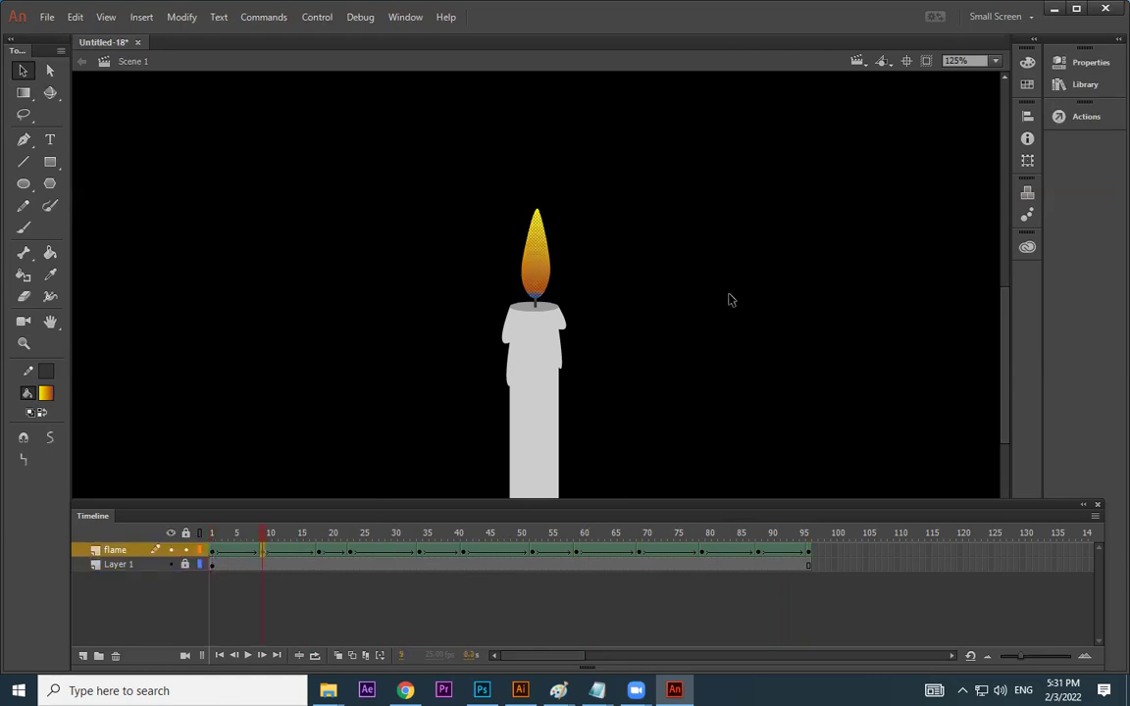
{"action": "scroll", "coordinate": [535, 222], "scroll_direction": "up", "scroll_amount": 2}
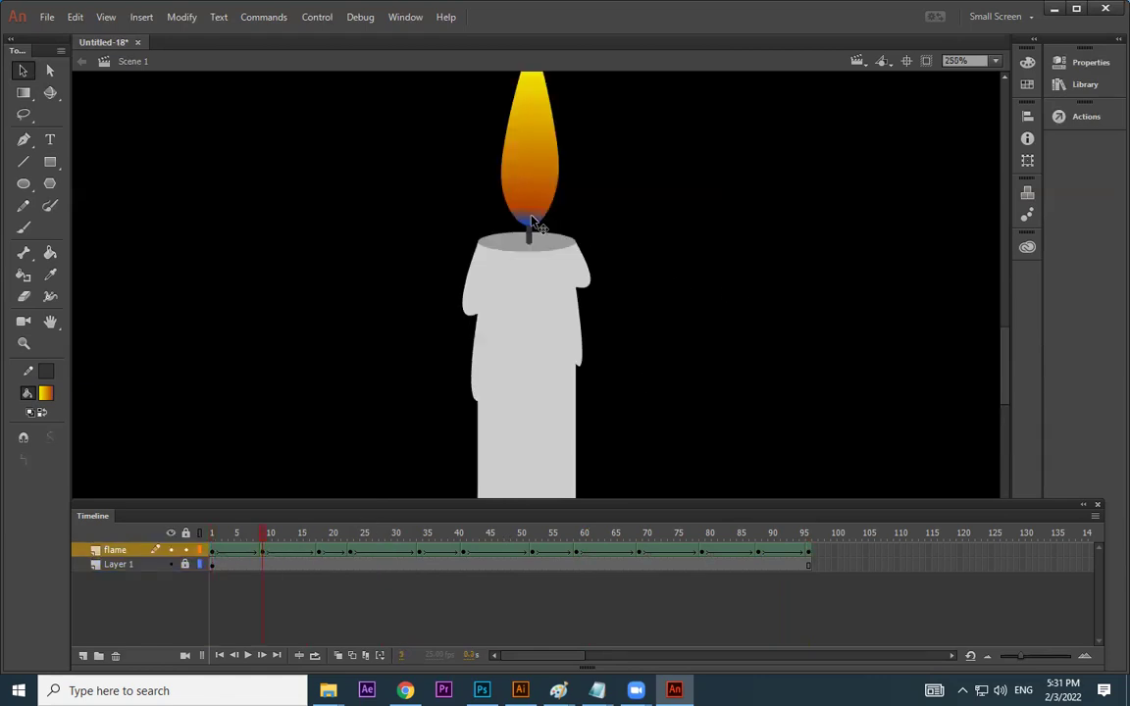
{"action": "left_click_drag", "start_coordinate": [549, 203], "coordinate": [576, 234]}
{"action": "mouse_move", "coordinate": [264, 535]}
{"action": "left_mouse_down"}
{"action": "mouse_move", "coordinate": [216, 535]}
{"action": "mouse_move", "coordinate": [257, 539]}
{"action": "left_mouse_up"}
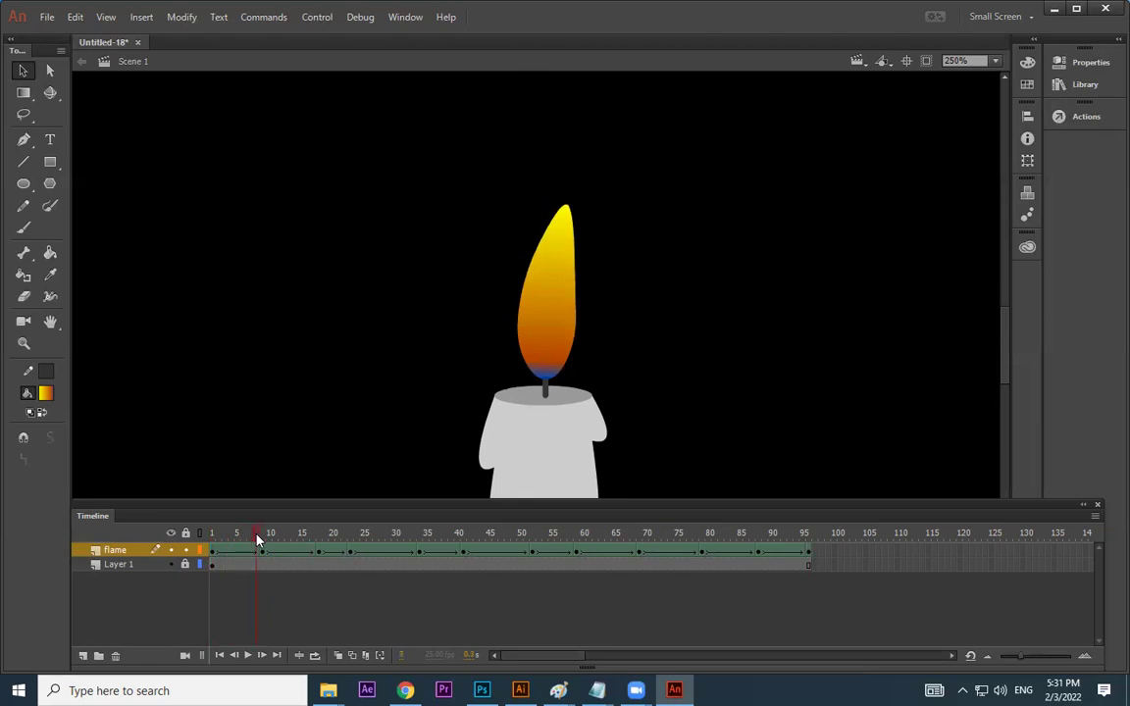
{"action": "left_click", "coordinate": [318, 550]}
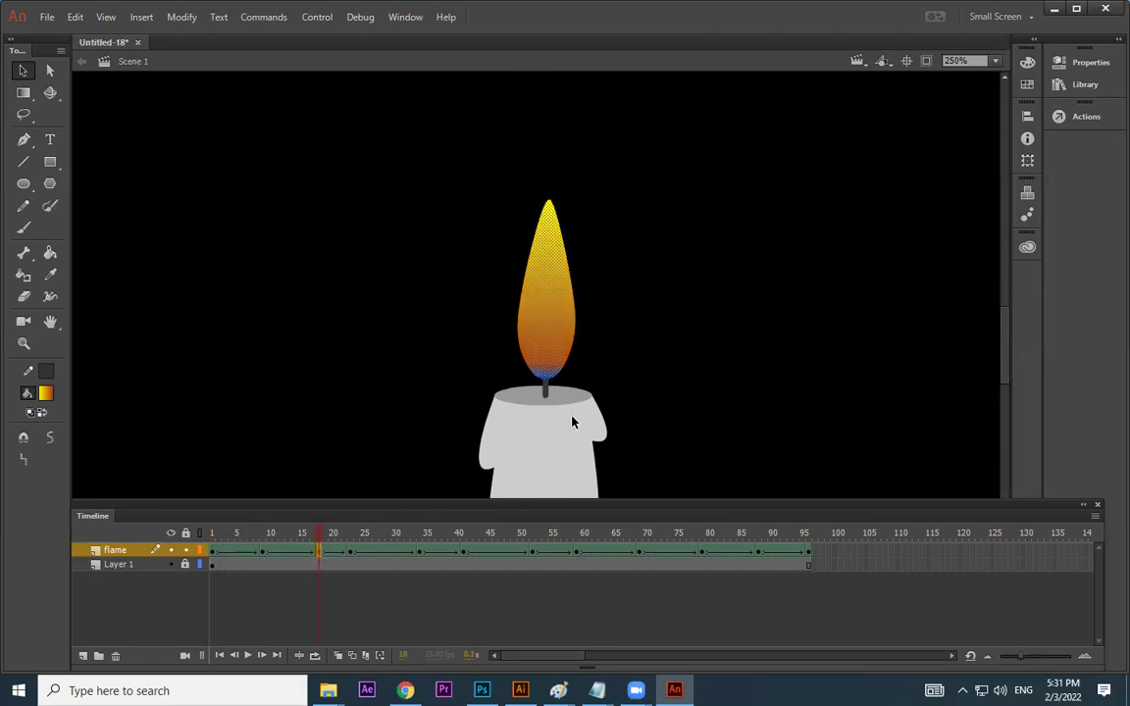
{"action": "left_click", "coordinate": [660, 213]}
{"action": "left_click_drag", "start_coordinate": [548, 201], "coordinate": [535, 209]}
Bend the flame's tip strongly to the right in the frame 34 keyframe and to the left at frame 41
{"action": "left_click", "coordinate": [420, 552]}
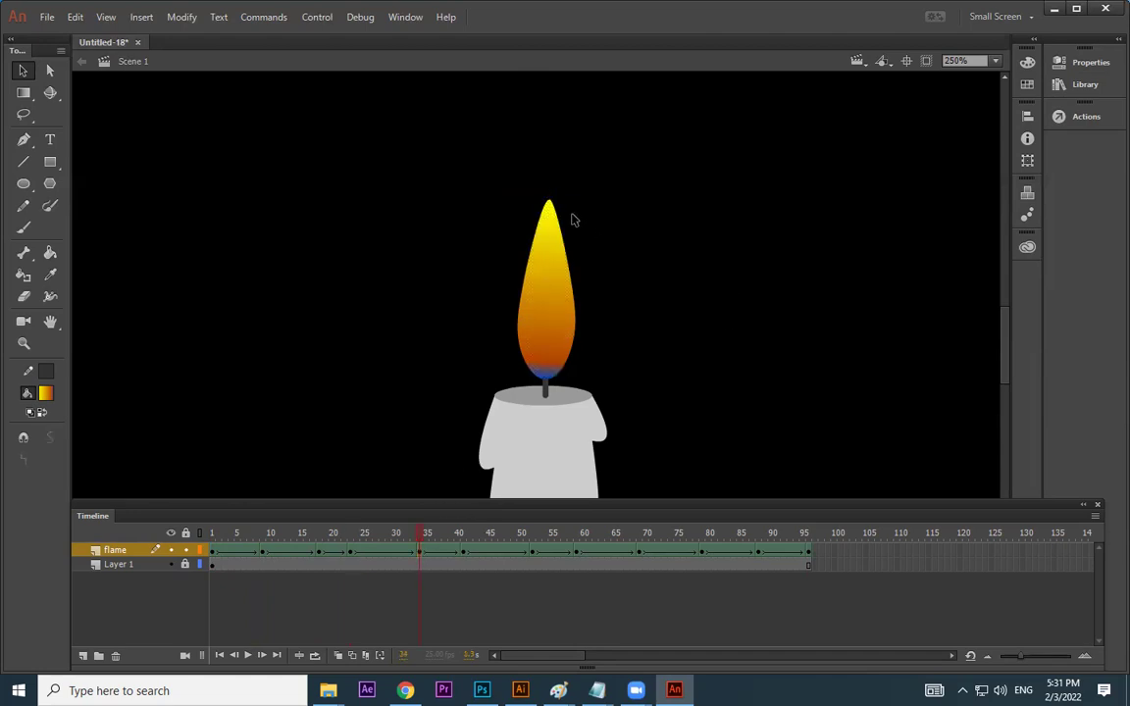
{"action": "mouse_move", "coordinate": [560, 215]}
{"action": "left_mouse_down"}
{"action": "mouse_move", "coordinate": [581, 215]}
{"action": "mouse_move", "coordinate": [571, 214]}
{"action": "left_mouse_up"}
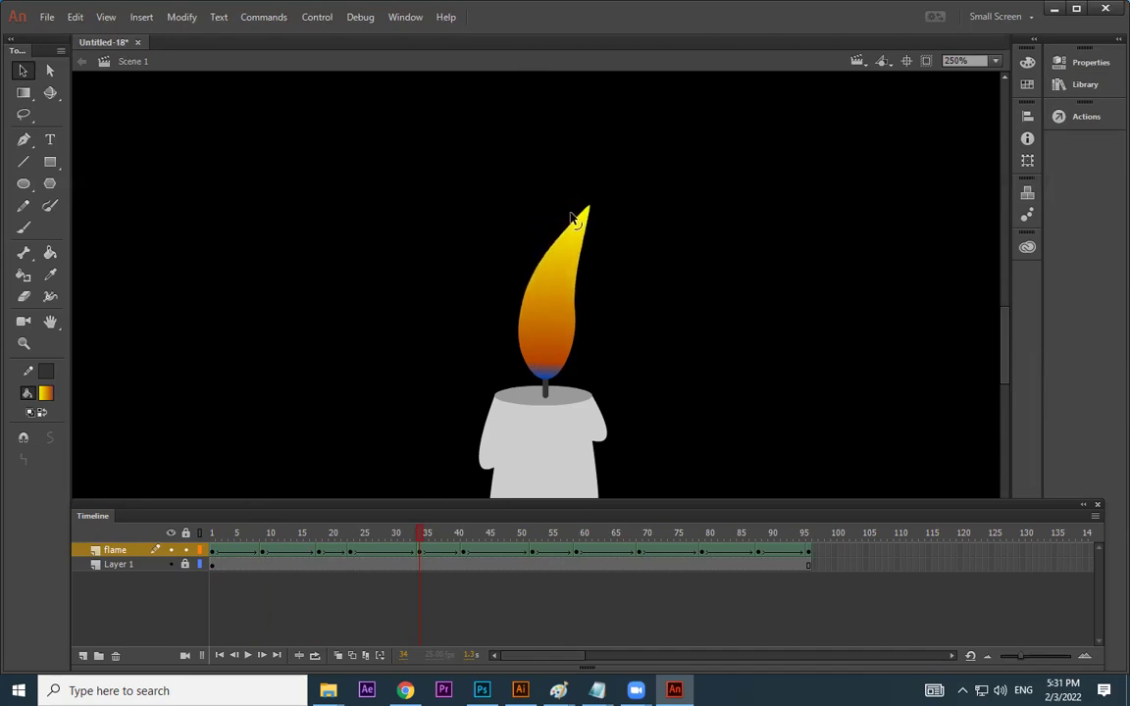
{"action": "left_click_drag", "start_coordinate": [415, 536], "coordinate": [383, 518]}
{"action": "left_click", "coordinate": [435, 523]}
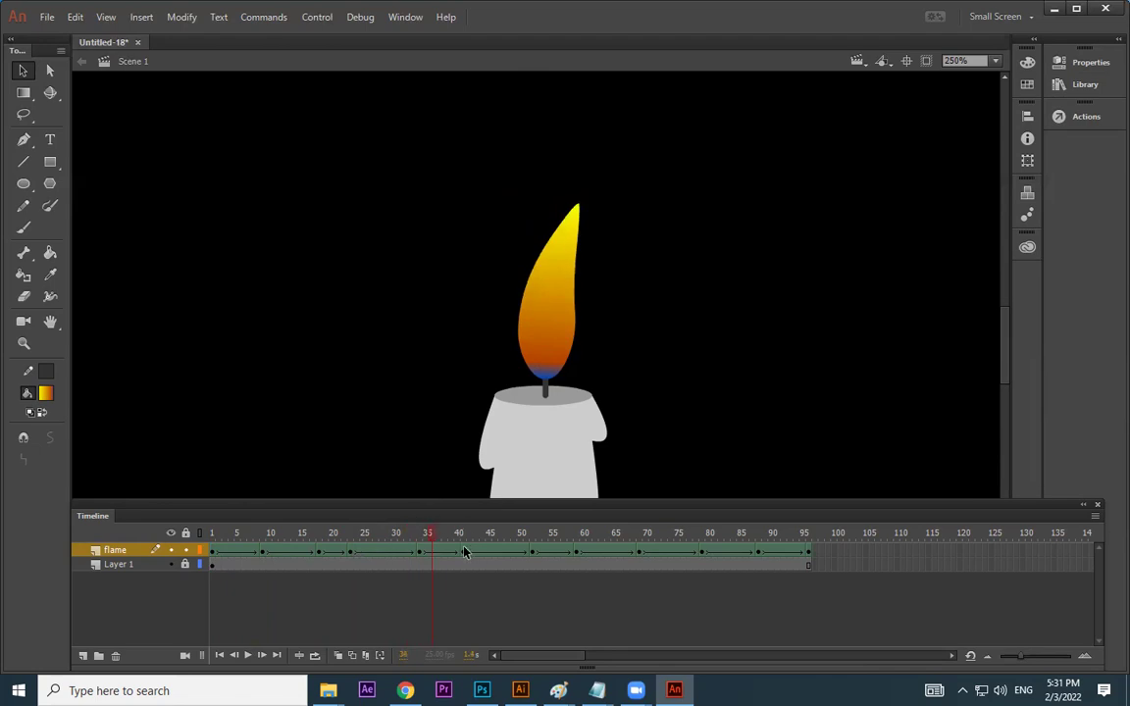
{"action": "left_click", "coordinate": [465, 552]}
{"action": "left_click_drag", "start_coordinate": [549, 202], "coordinate": [518, 209]}
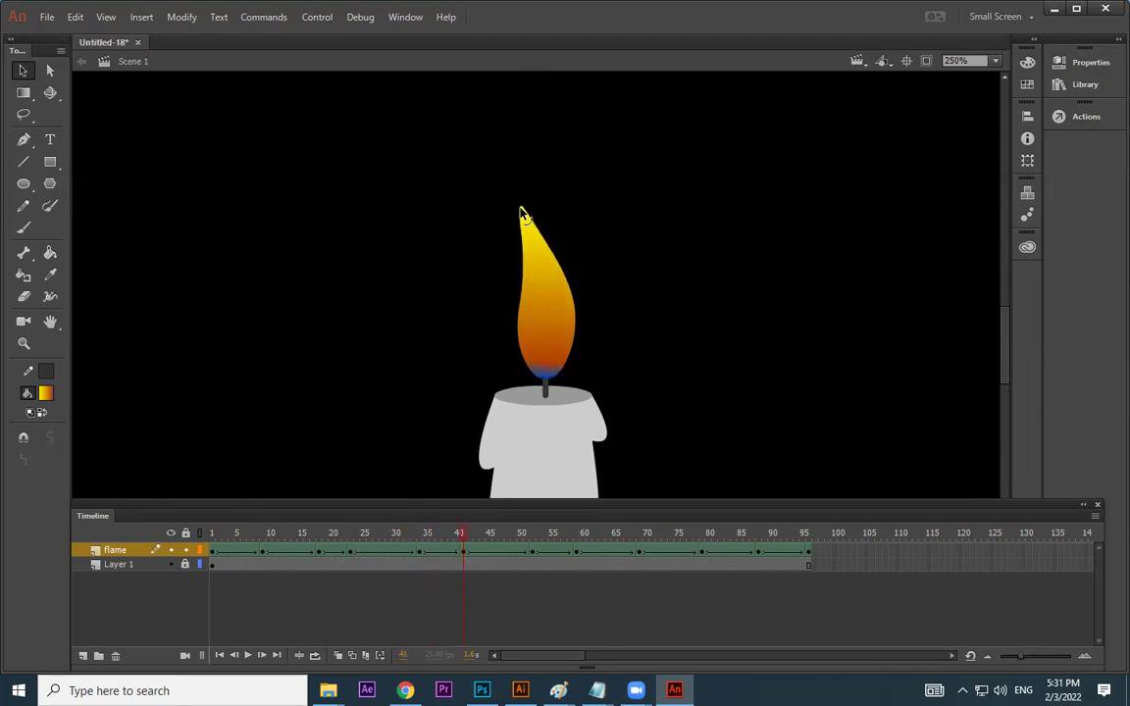
{"action": "left_click", "coordinate": [490, 534]}
Lean the flame's tip slightly to the right in the frame 52 keyframe and to the left at frame 59
{"action": "left_click", "coordinate": [533, 553]}
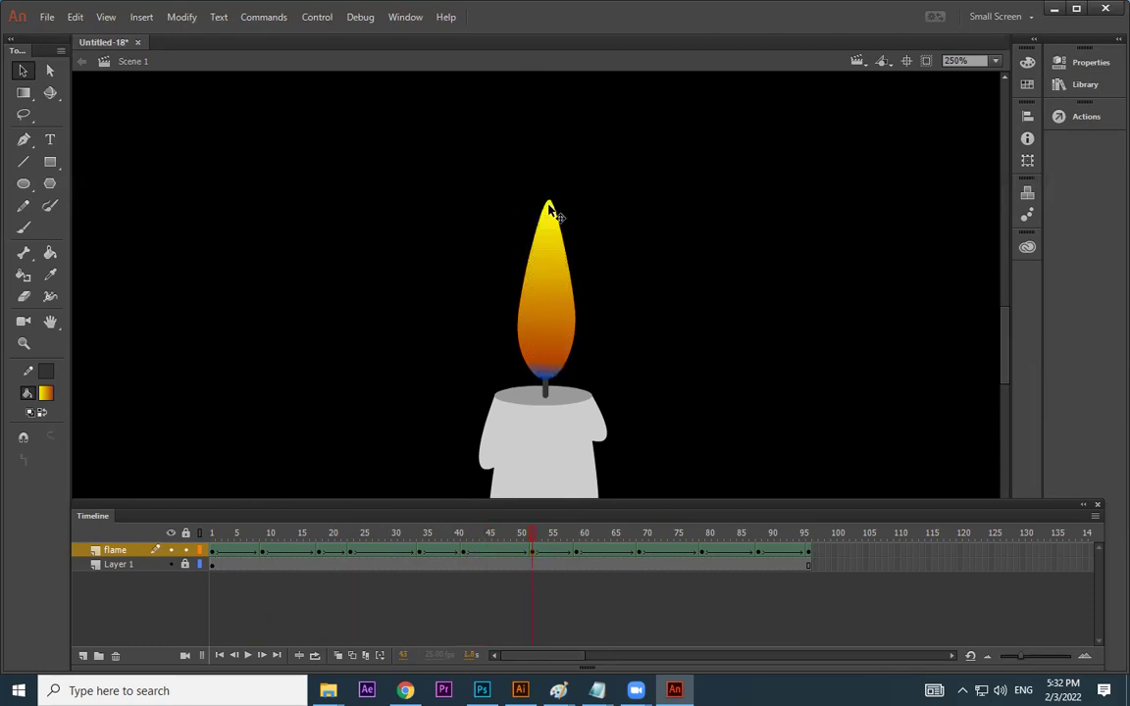
{"action": "left_click_drag", "start_coordinate": [552, 205], "coordinate": [561, 209]}
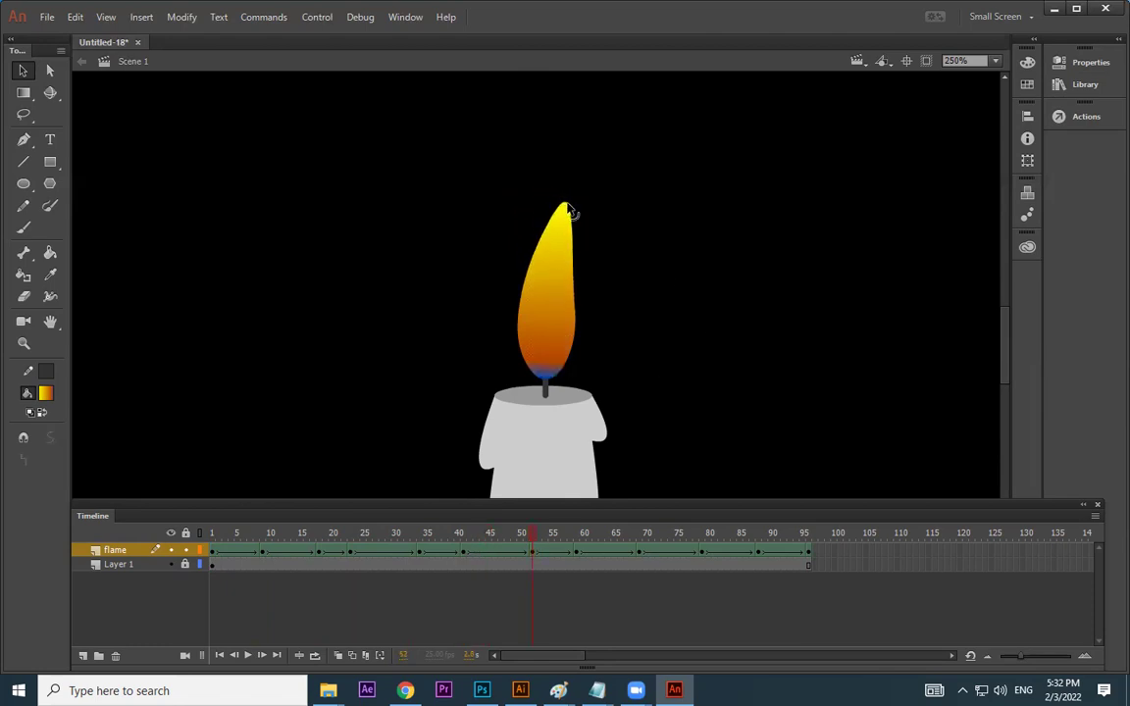
{"action": "left_click", "coordinate": [575, 552]}
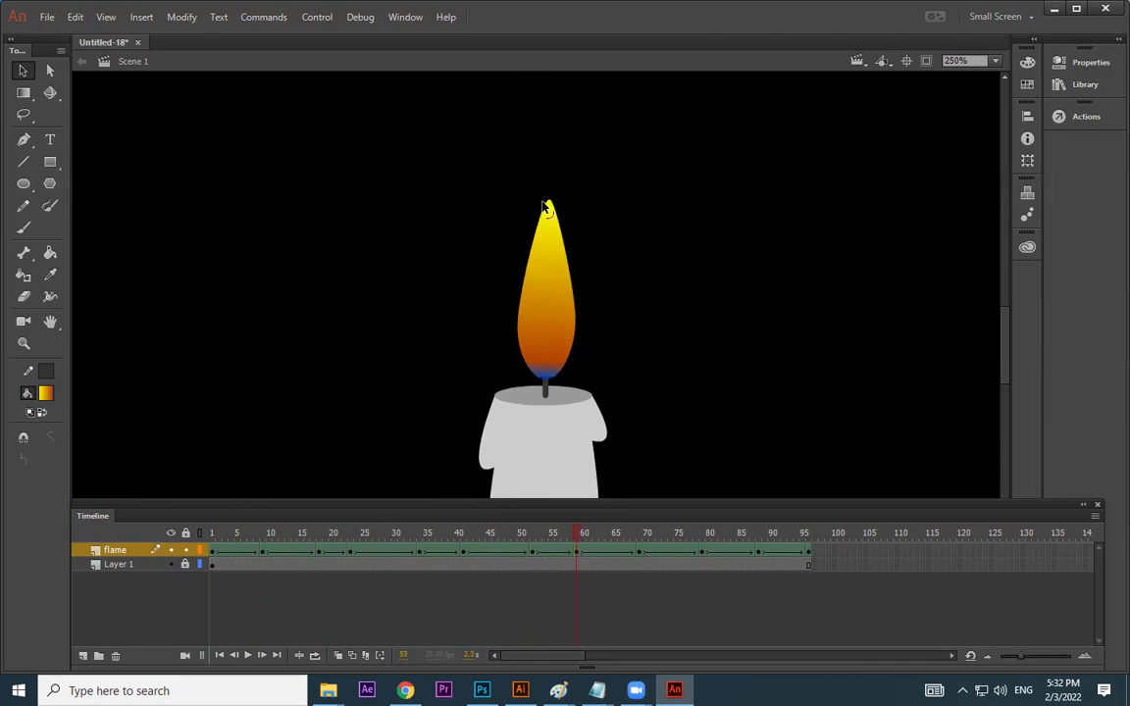
{"action": "left_click_drag", "start_coordinate": [547, 204], "coordinate": [537, 232]}
{"action": "left_click_drag", "start_coordinate": [516, 533], "coordinate": [576, 538]}
{"action": "left_click_drag", "start_coordinate": [551, 204], "coordinate": [531, 211]}
Reshape the flame's tip in the remaining keyframes between frames 69 and 96, leaning it to the right at frame 96
{"action": "left_click", "coordinate": [637, 549]}
{"action": "left_click", "coordinate": [702, 550]}
{"action": "mouse_move", "coordinate": [549, 209]}
{"action": "left_mouse_down"}
{"action": "mouse_move", "coordinate": [570, 205]}
{"action": "mouse_move", "coordinate": [536, 206]}
{"action": "mouse_move", "coordinate": [560, 204]}
{"action": "mouse_move", "coordinate": [554, 215]}
{"action": "left_mouse_up"}
{"action": "left_click", "coordinate": [758, 551]}
{"action": "left_click", "coordinate": [617, 221]}
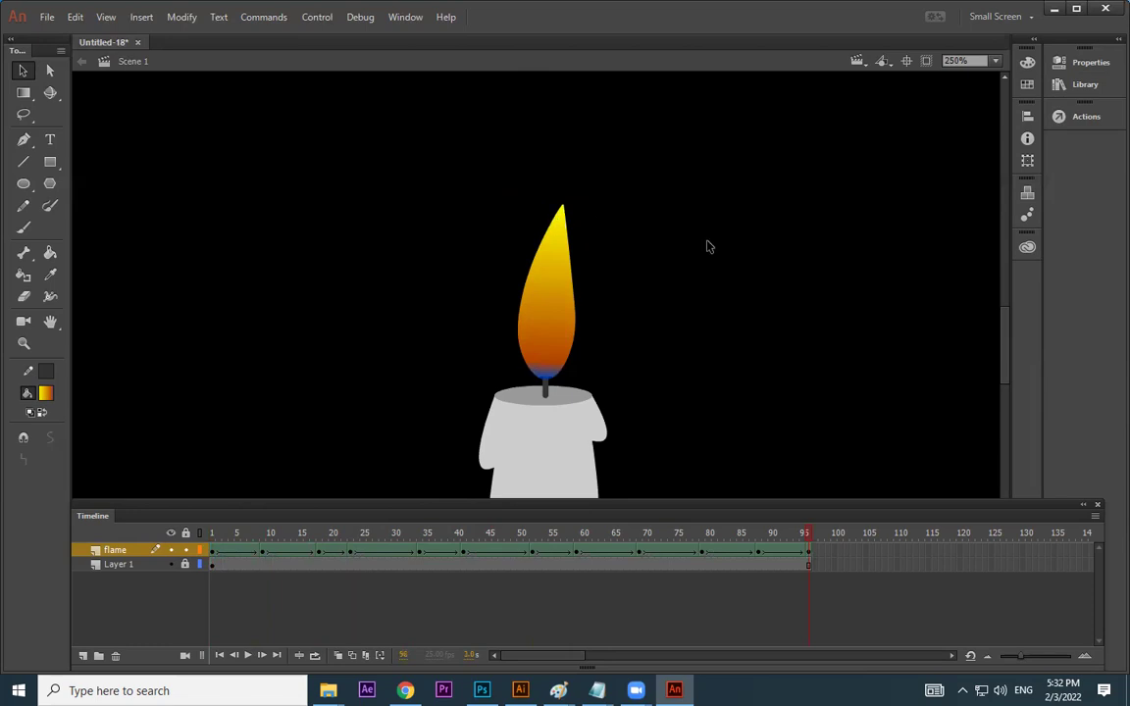
Test the movie to preview the flickering flame, close the preview and show the whole candle on the stage
{"action": "key", "text": "ctrl+Return"}
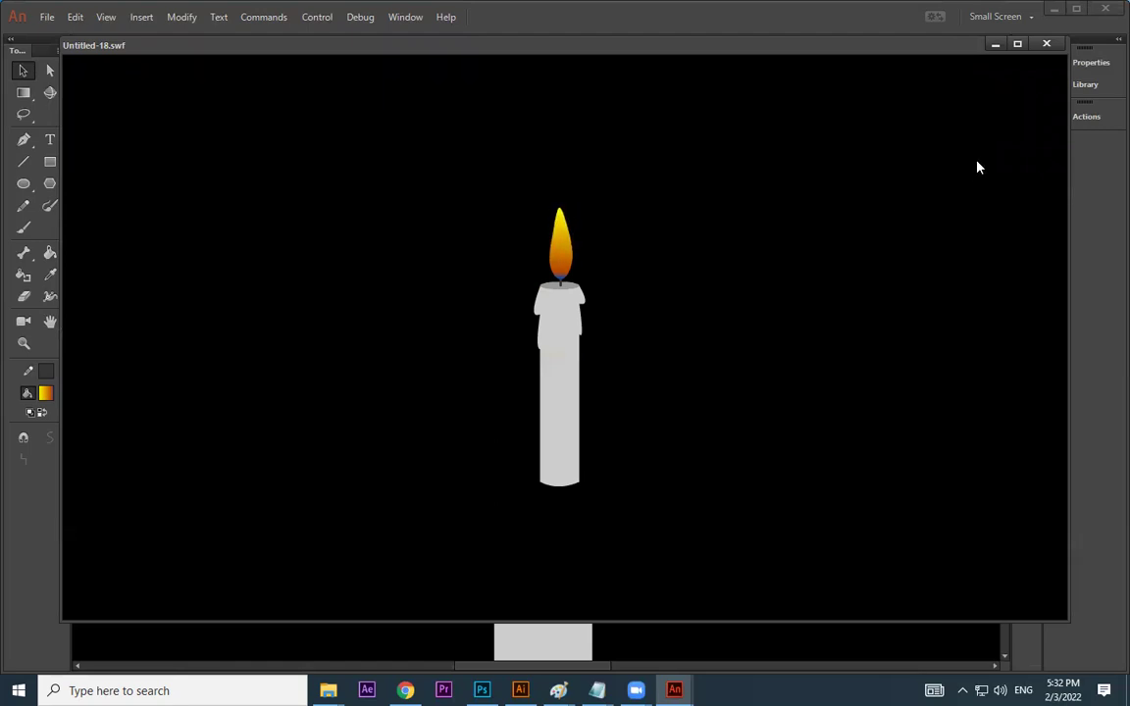
{"action": "left_click", "coordinate": [1054, 47]}
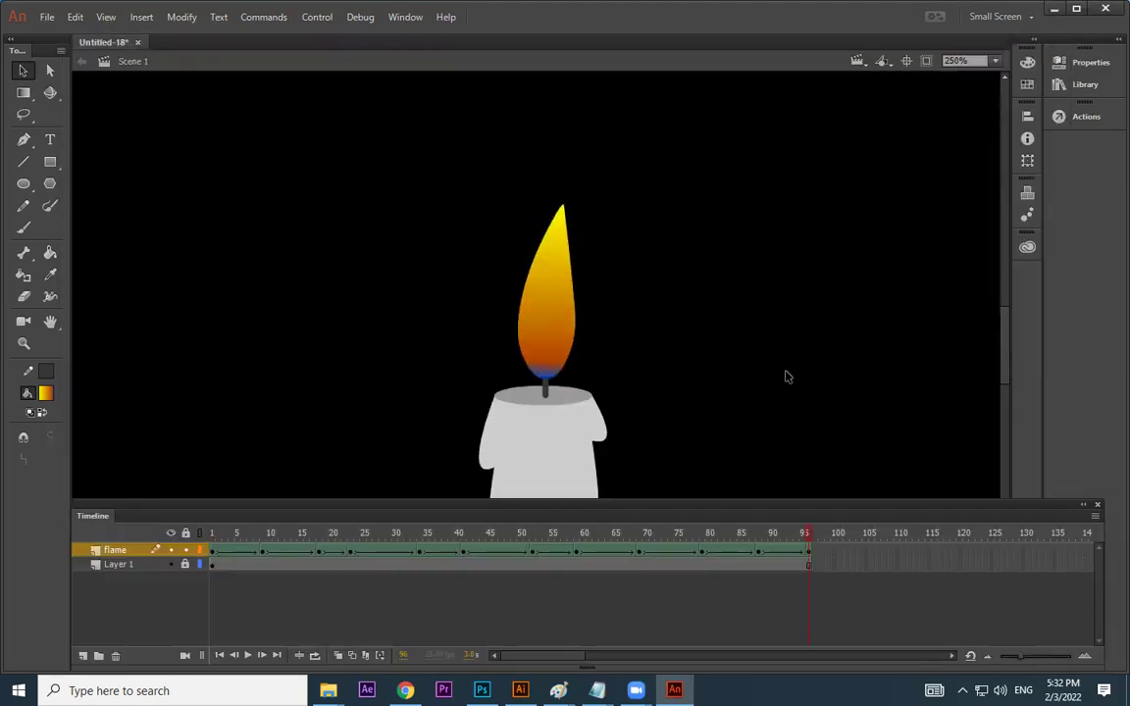
{"action": "key", "text": "ctrl+minus"}
{"action": "key", "text": "ctrl+minus"}
{"action": "key", "text": "ctrl+minus"}
{"action": "left_click_drag", "start_coordinate": [700, 355], "coordinate": [709, 284]}
{"action": "key", "text": "ctrl+equal"}
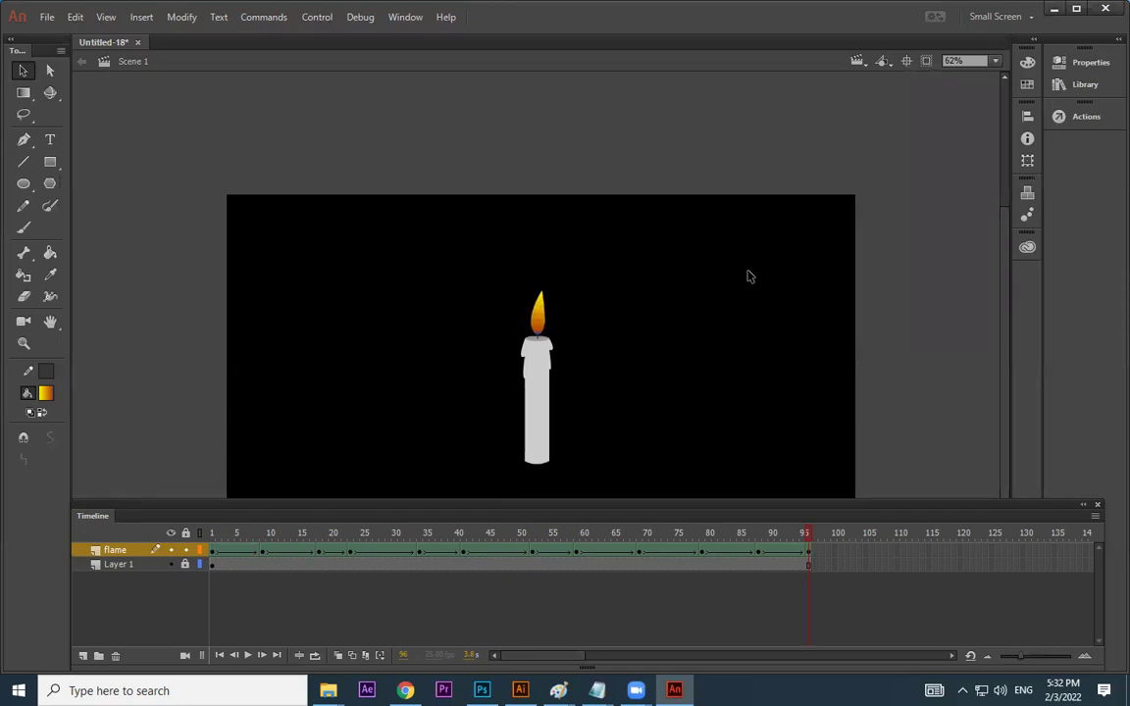
Add a new layer above the flame layer and name it ground
{"action": "left_click", "coordinate": [84, 657]}
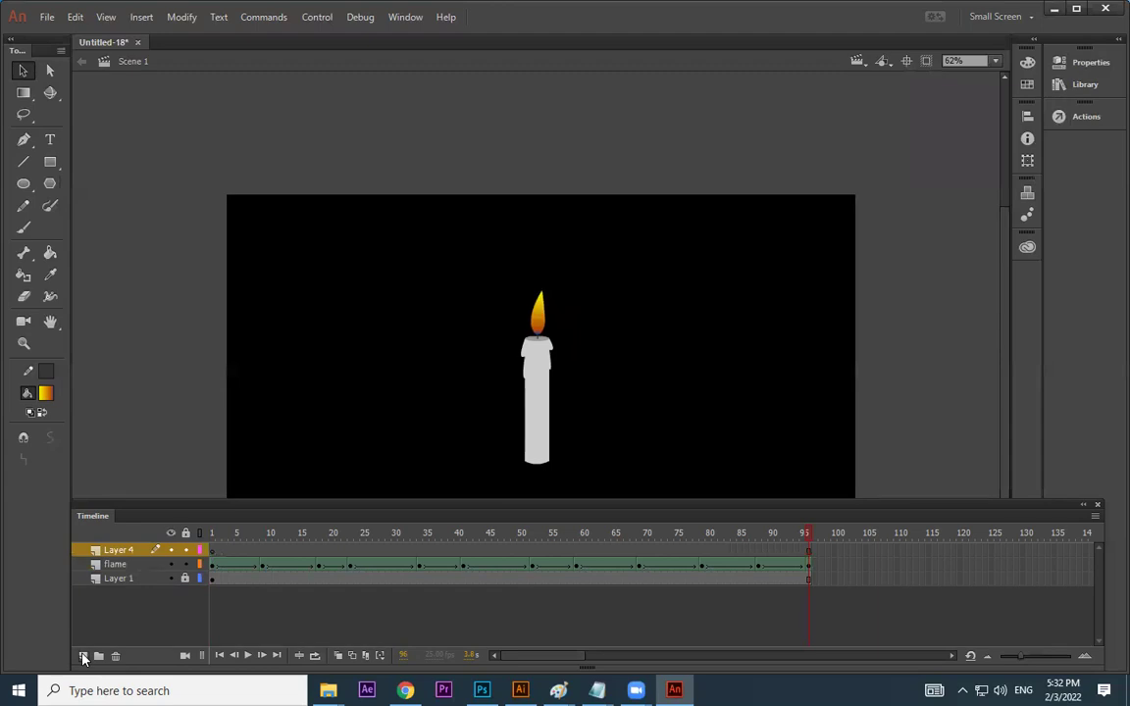
{"action": "double_click", "coordinate": [128, 549]}
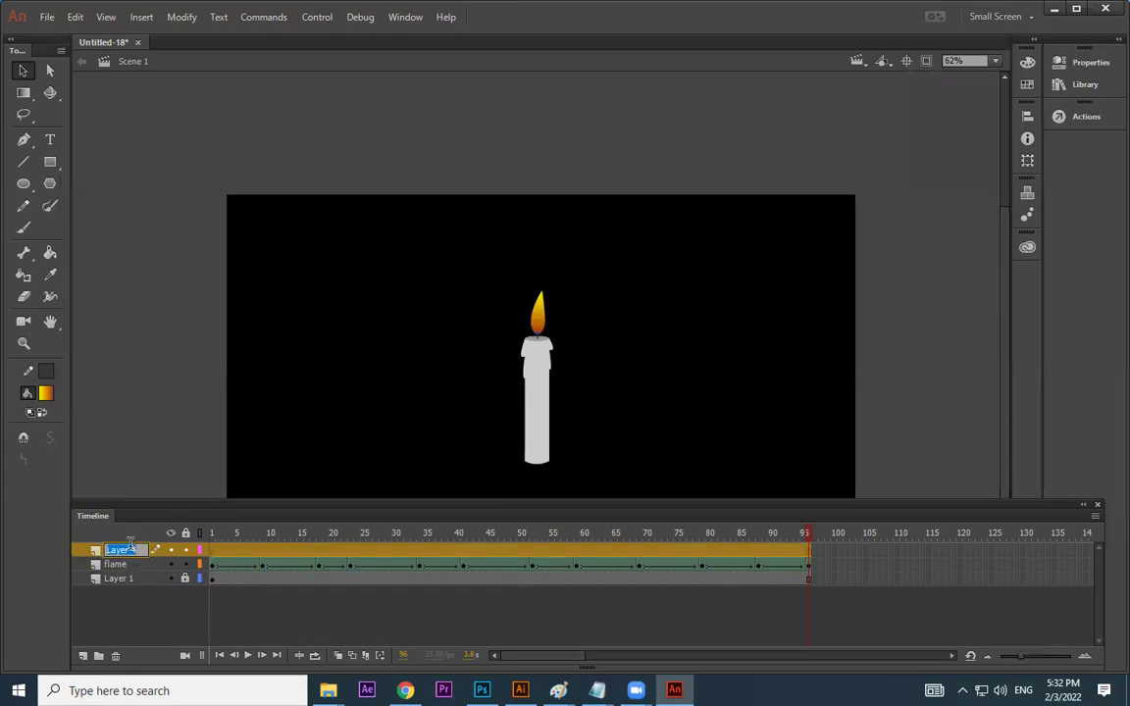
{"action": "type", "text": "ground"}
{"action": "key", "text": "Return"}
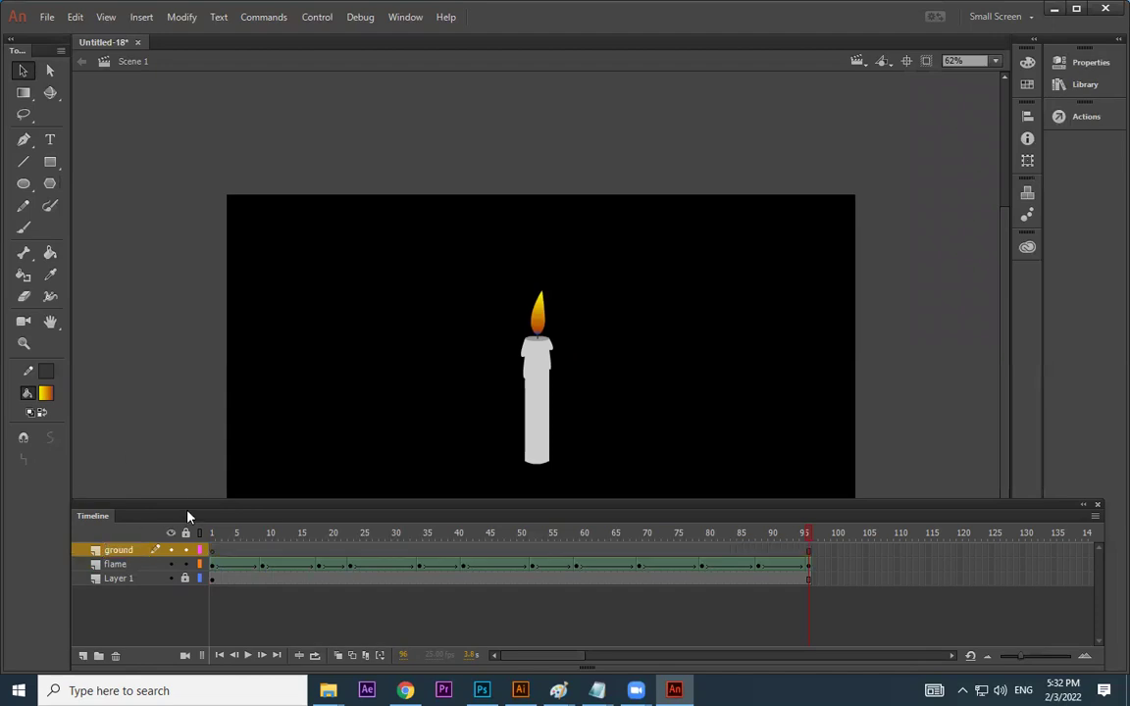
Draw a wide ellipse on the ground layer across the lower part of the stage, covering the candle's body
{"action": "left_click", "coordinate": [131, 552]}
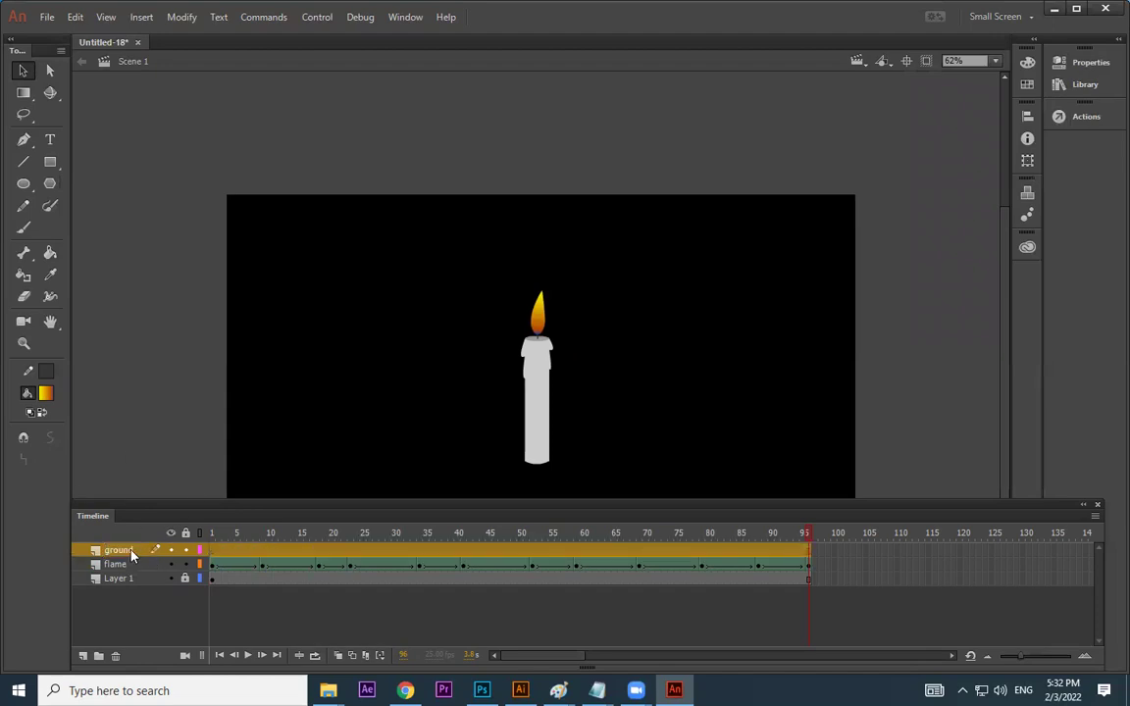
{"action": "left_click", "coordinate": [50, 162]}
{"action": "scroll", "coordinate": [177, 313], "scroll_direction": "down", "scroll_amount": 3}
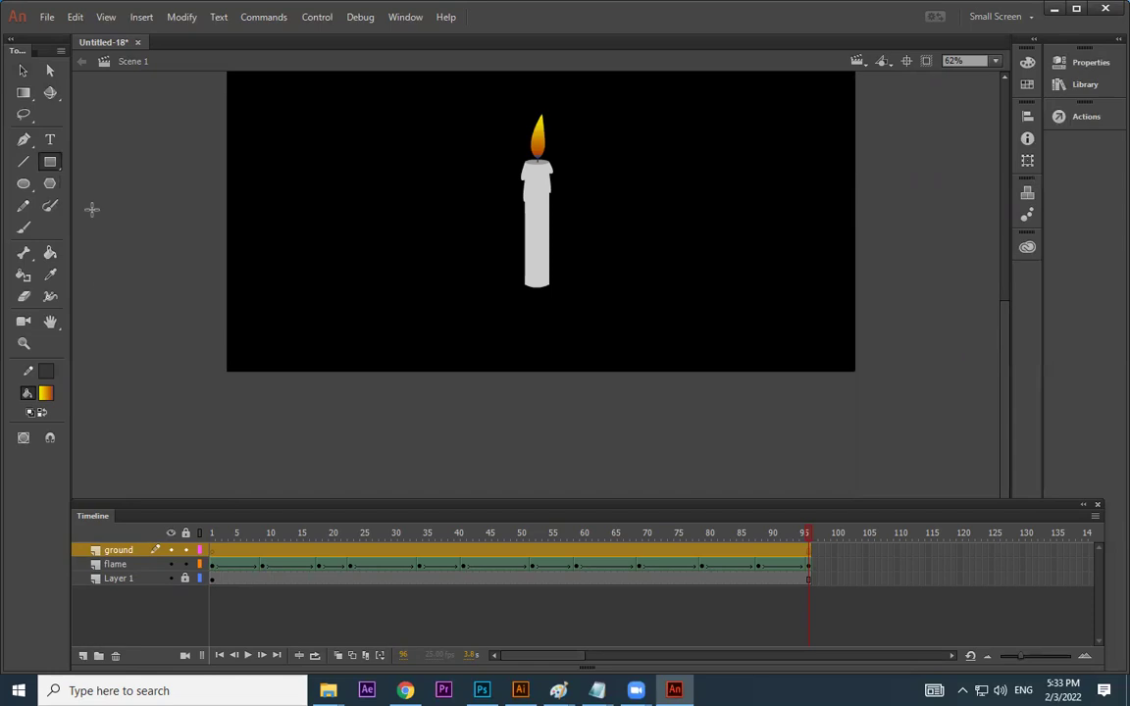
{"action": "left_click", "coordinate": [49, 161]}
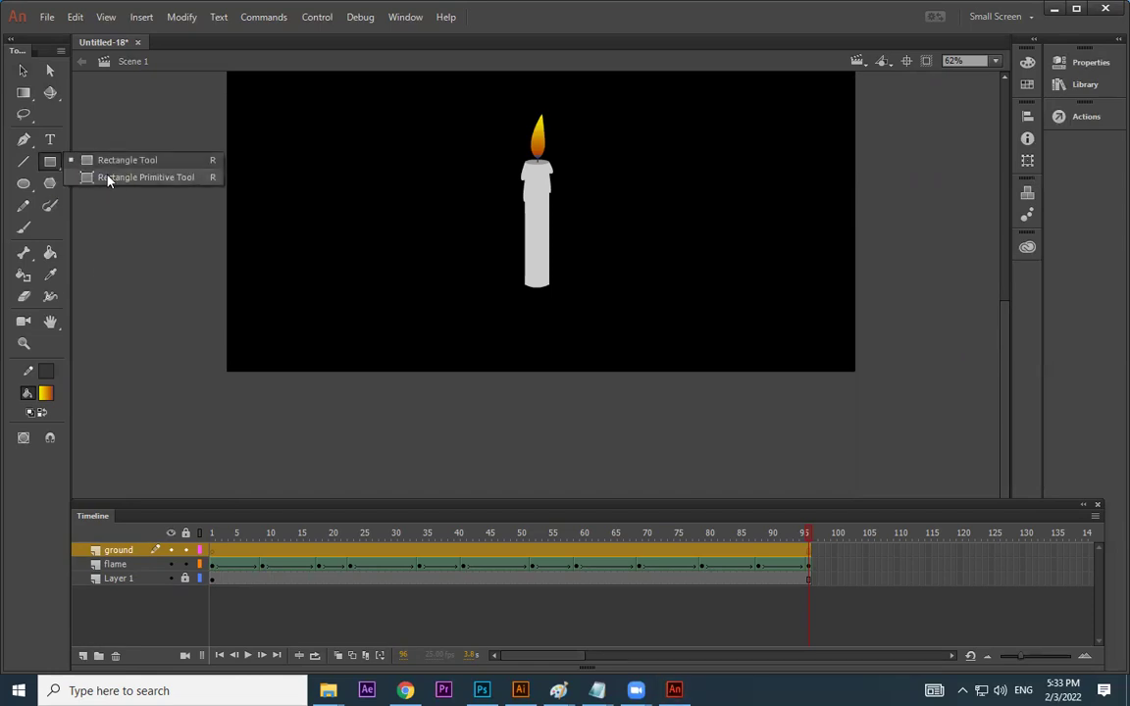
{"action": "left_click", "coordinate": [24, 184]}
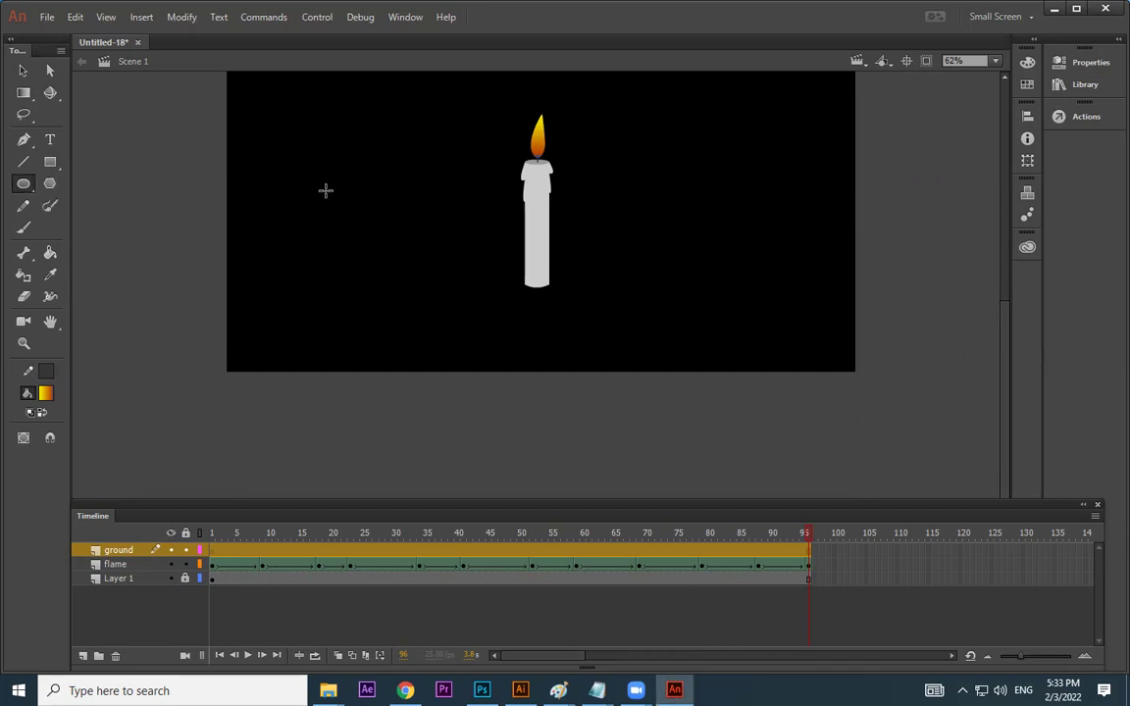
{"action": "left_click_drag", "start_coordinate": [300, 184], "coordinate": [741, 353]}
Remove the ellipse's outline and fill it with the white-to-black radial gradient
{"action": "left_click", "coordinate": [24, 70]}
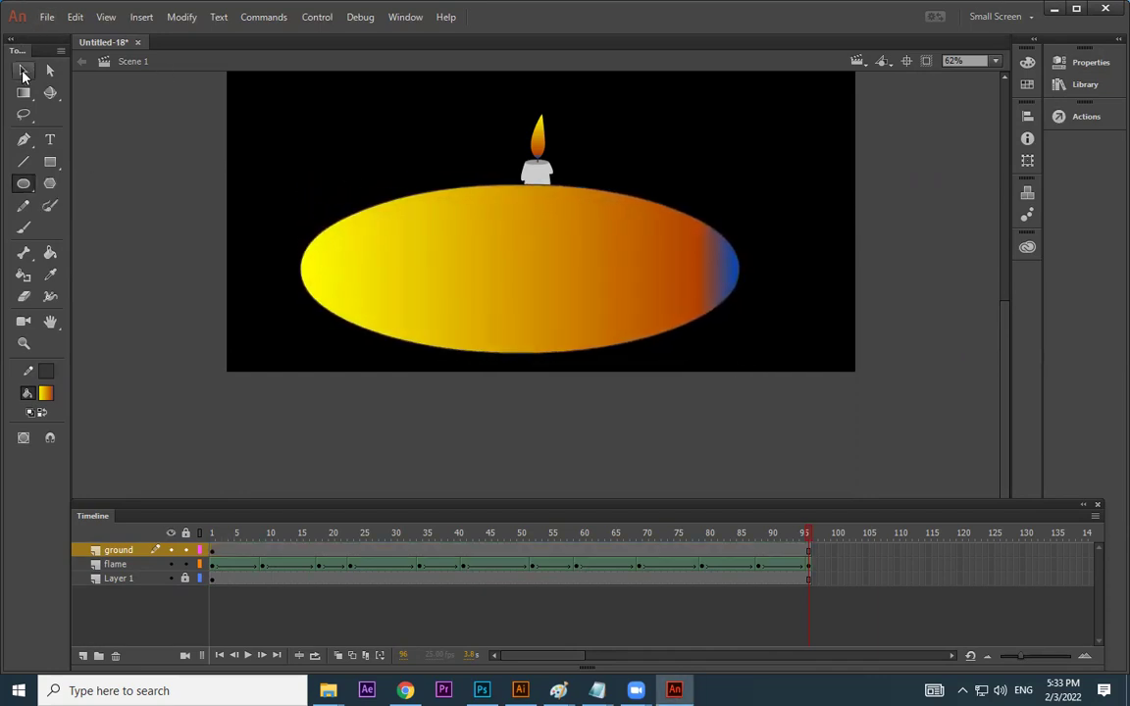
{"action": "left_click", "coordinate": [668, 211]}
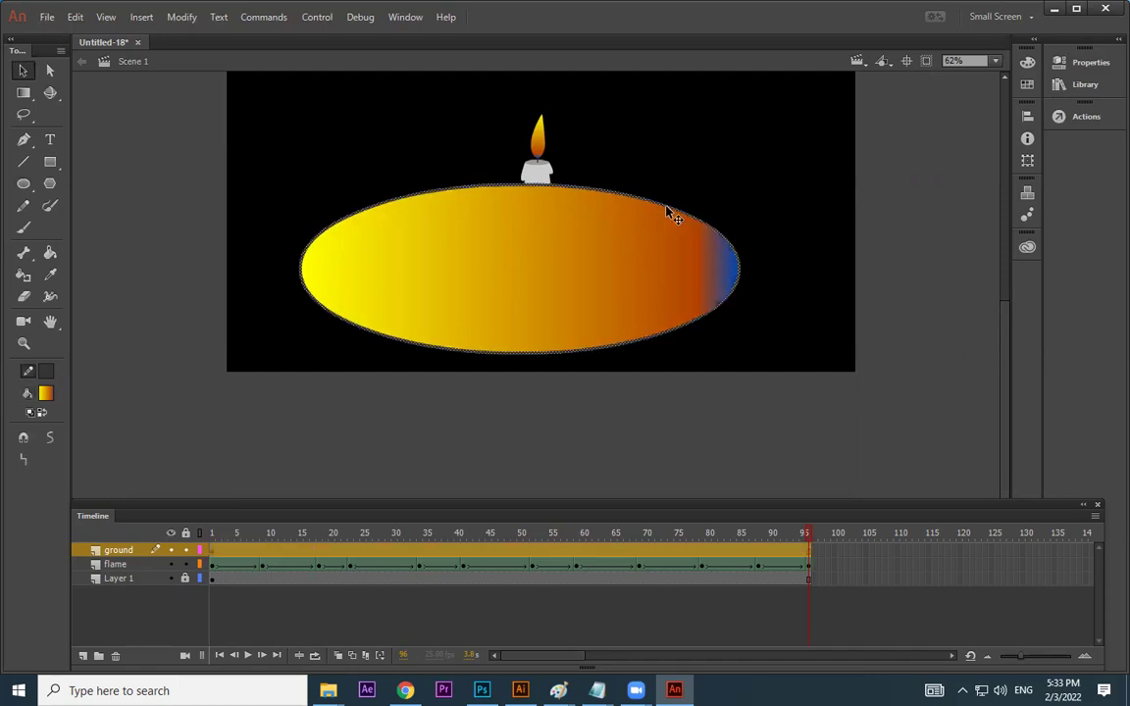
{"action": "left_click", "coordinate": [640, 271]}
{"action": "left_click", "coordinate": [45, 393]}
{"action": "left_click", "coordinate": [105, 575]}
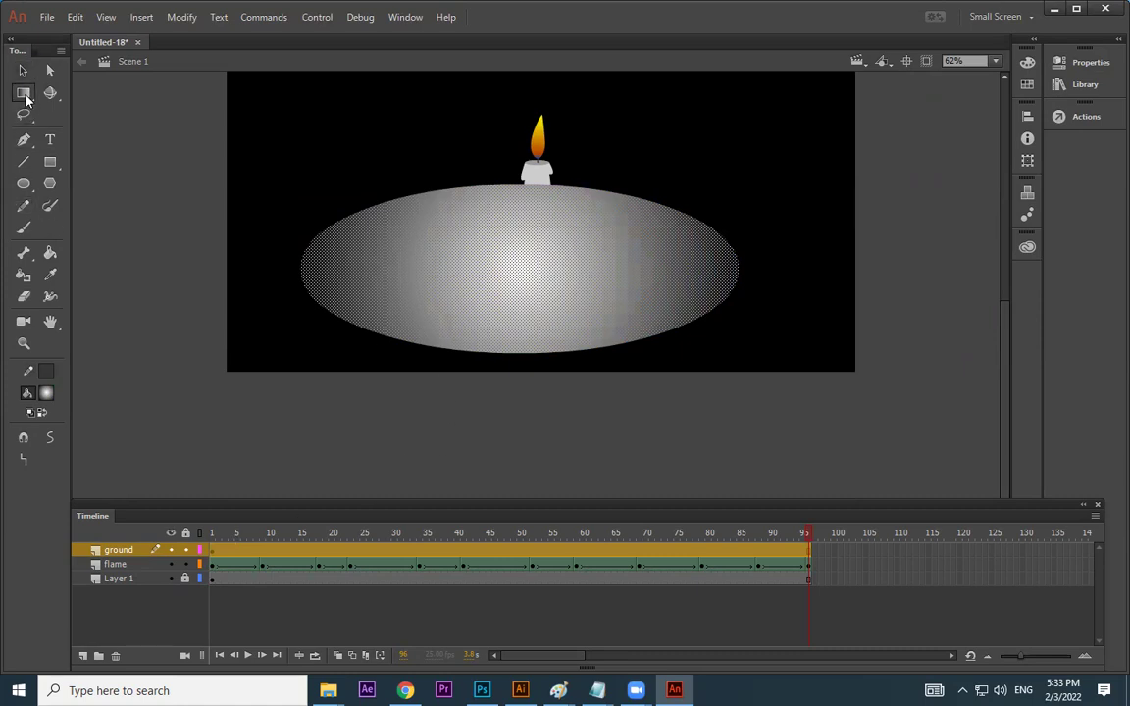
Shrink and flatten the ellipse's radial gradient with the Gradient Transform tool so the glow fades to black inside the shape
{"action": "left_click_drag", "start_coordinate": [24, 92], "coordinate": [102, 99]}
{"action": "mouse_move", "coordinate": [713, 381]}
{"action": "left_mouse_down"}
{"action": "mouse_move", "coordinate": [729, 358]}
{"action": "mouse_move", "coordinate": [719, 391]}
{"action": "left_mouse_up"}
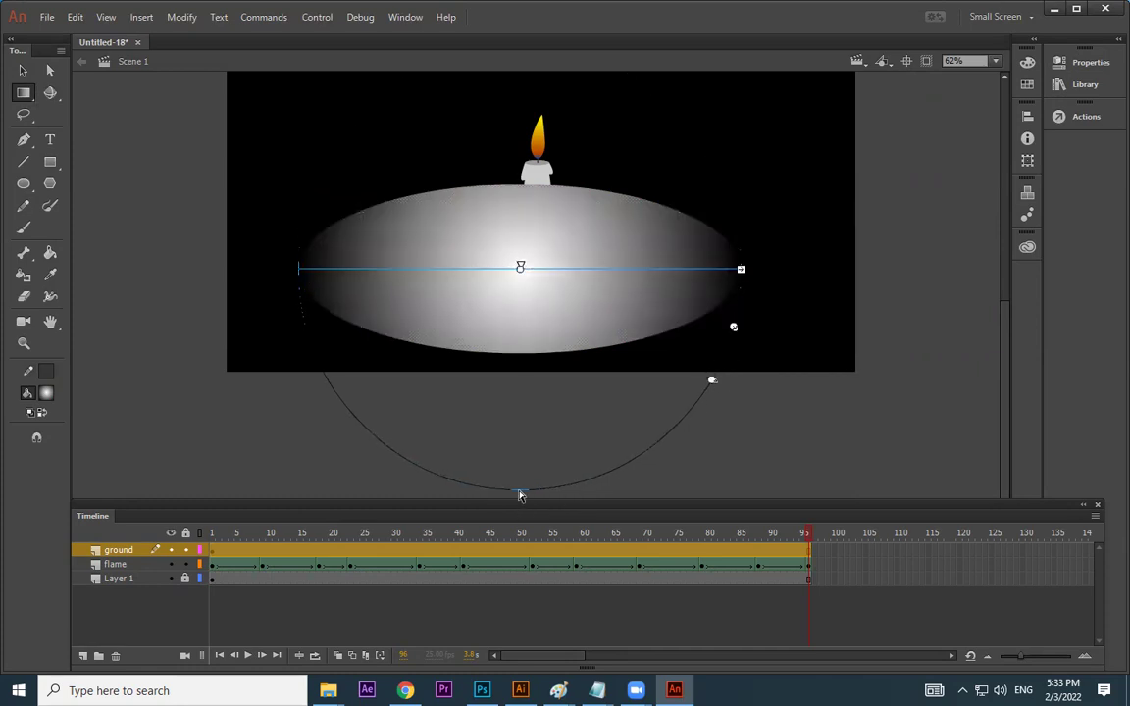
{"action": "left_click_drag", "start_coordinate": [743, 270], "coordinate": [776, 271]}
{"action": "left_click_drag", "start_coordinate": [764, 330], "coordinate": [649, 331]}
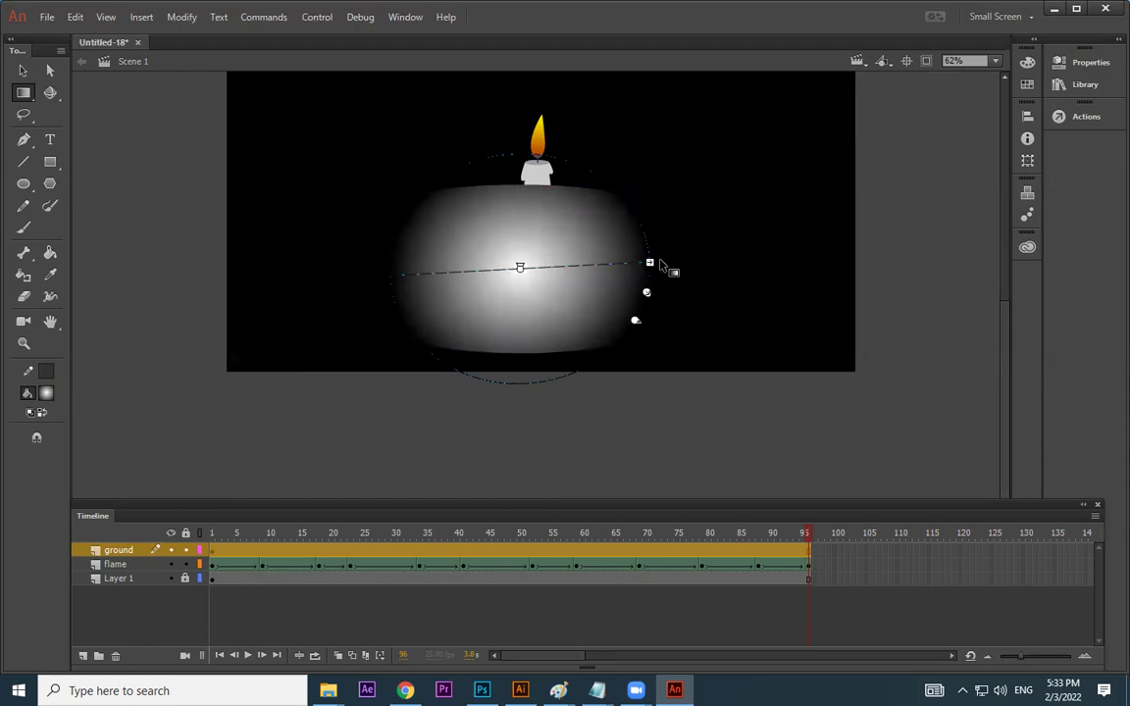
{"action": "mouse_move", "coordinate": [650, 263]}
{"action": "left_mouse_down"}
{"action": "mouse_move", "coordinate": [679, 261]}
{"action": "mouse_move", "coordinate": [656, 298]}
{"action": "mouse_move", "coordinate": [632, 301]}
{"action": "mouse_move", "coordinate": [624, 285]}
{"action": "mouse_move", "coordinate": [649, 261]}
{"action": "left_mouse_up"}
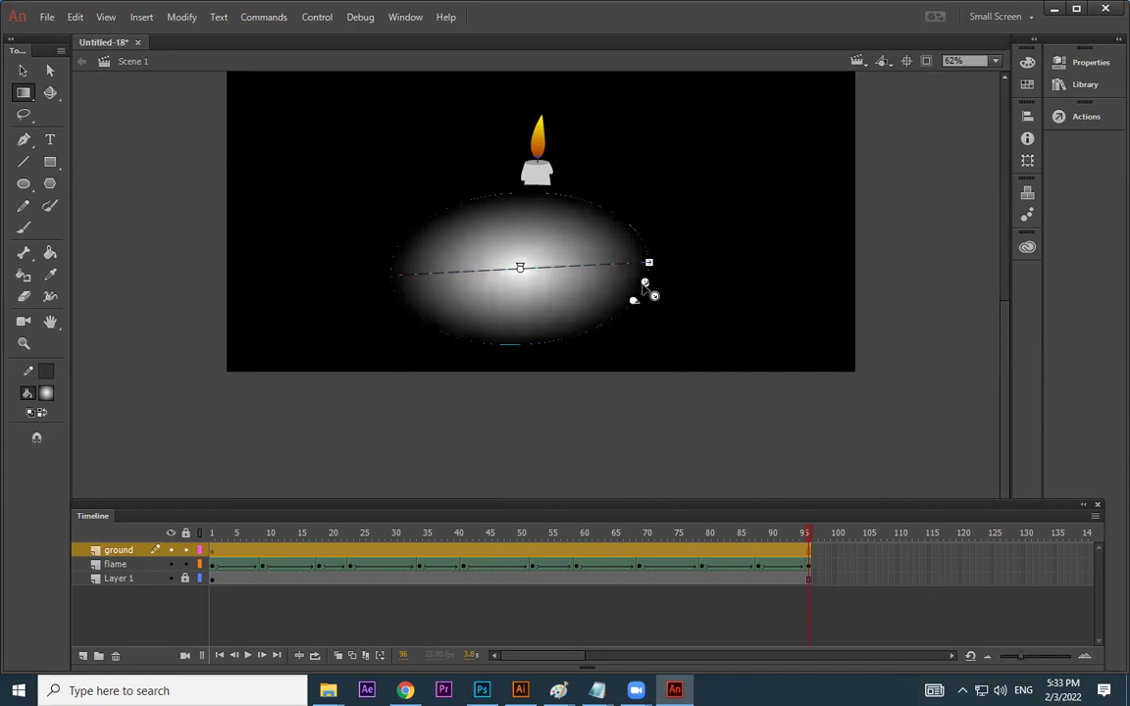
{"action": "mouse_move", "coordinate": [636, 305]}
{"action": "left_mouse_down"}
{"action": "mouse_move", "coordinate": [666, 270]}
{"action": "mouse_move", "coordinate": [645, 270]}
{"action": "mouse_move", "coordinate": [630, 310]}
{"action": "mouse_move", "coordinate": [633, 292]}
{"action": "mouse_move", "coordinate": [653, 293]}
{"action": "left_mouse_up"}
{"action": "key", "text": "q"}
{"action": "key", "text": "f"}
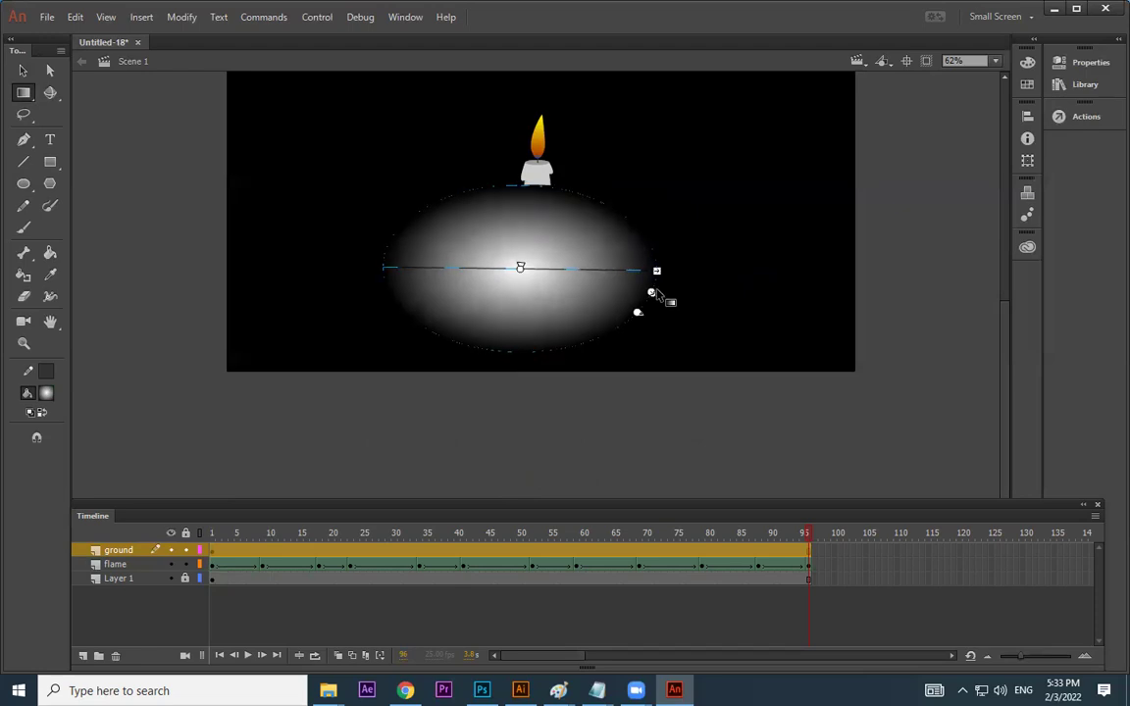
Set the centre colour of the ellipse's radial gradient to light yellow FFFF66
{"action": "left_click", "coordinate": [1028, 62]}
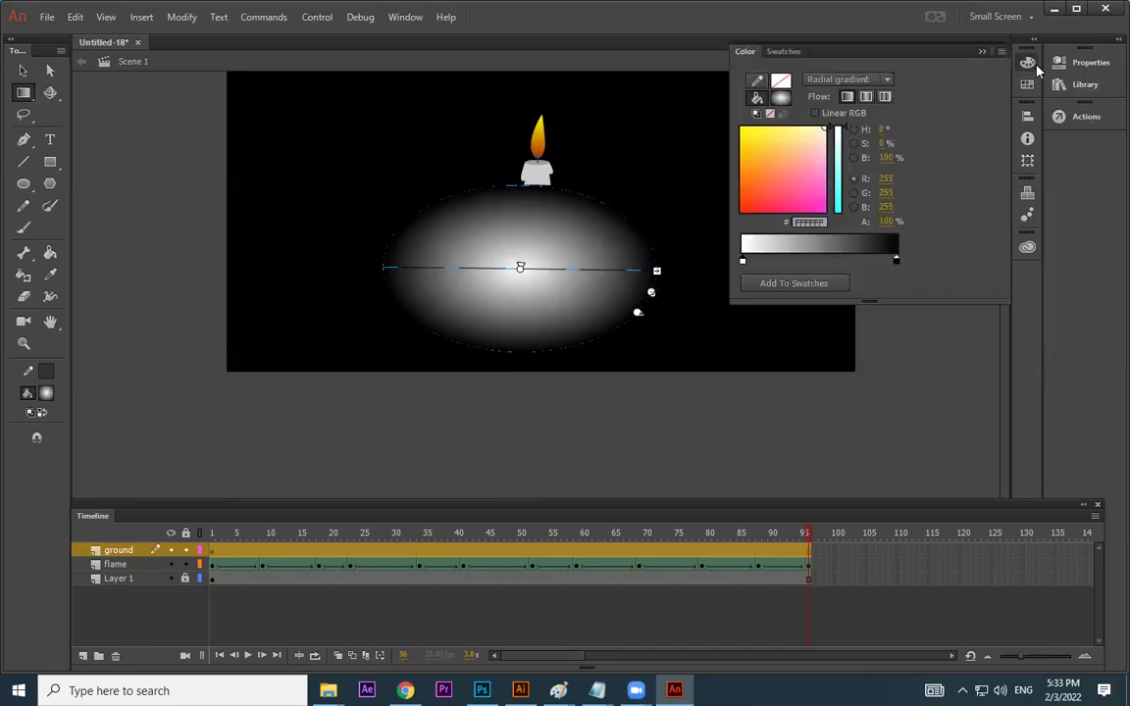
{"action": "left_click", "coordinate": [742, 263]}
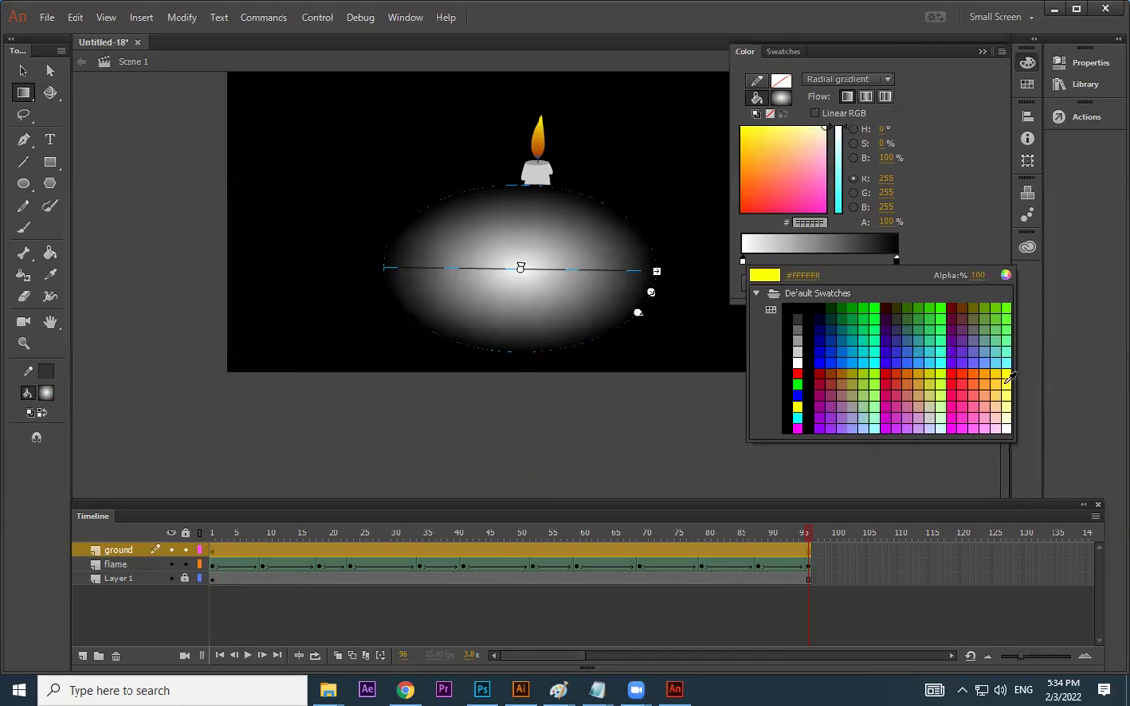
{"action": "left_click", "coordinate": [1006, 395]}
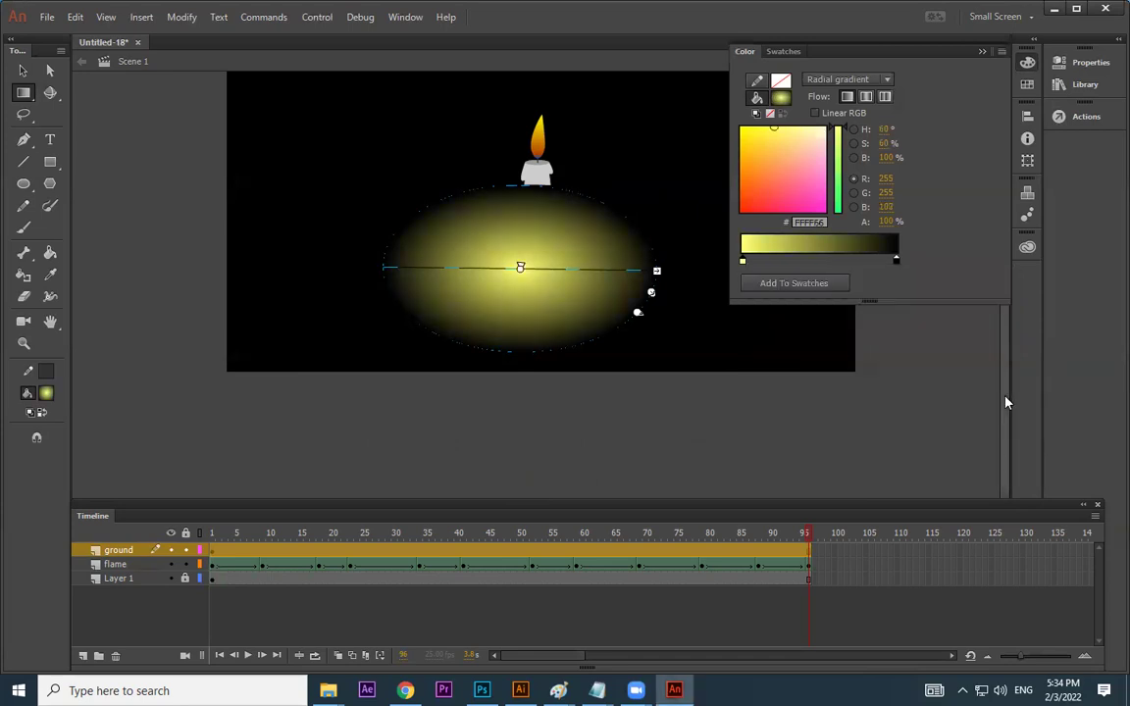
Add two dark yellow stops to the gradient, 575723 near the centre colour and 2D2D12 past the midpoint
{"action": "left_click_drag", "start_coordinate": [895, 263], "coordinate": [823, 262]}
{"action": "left_click", "coordinate": [820, 263]}
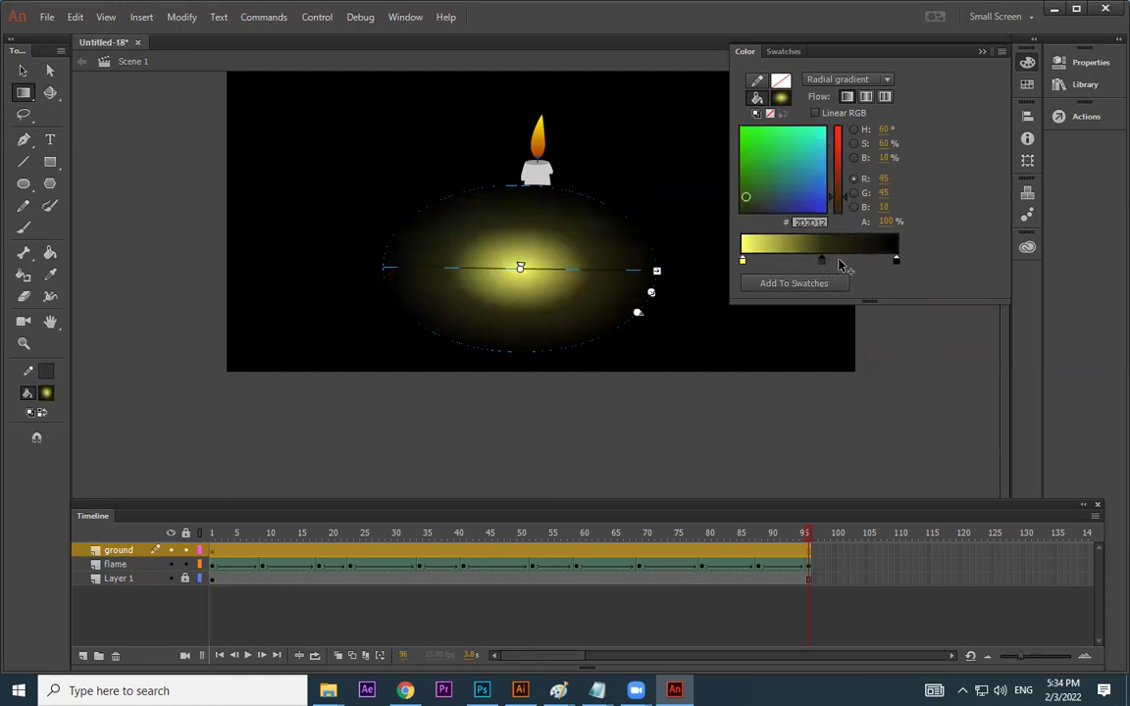
{"action": "left_click", "coordinate": [809, 261]}
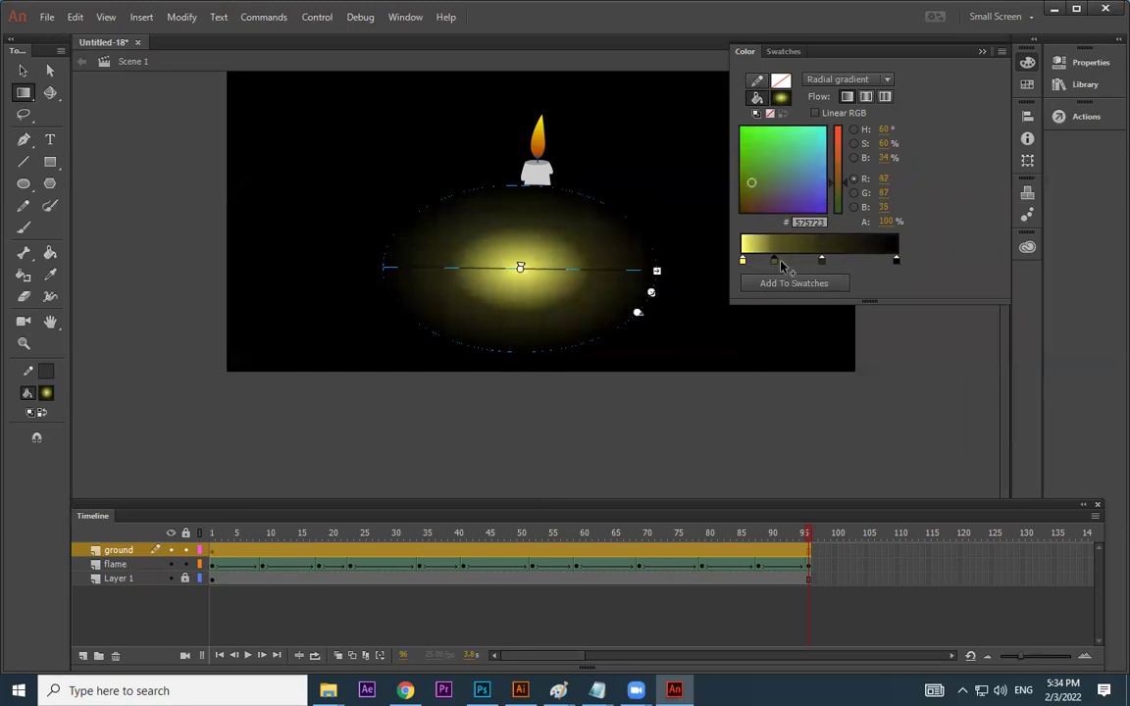
{"action": "left_click", "coordinate": [823, 262]}
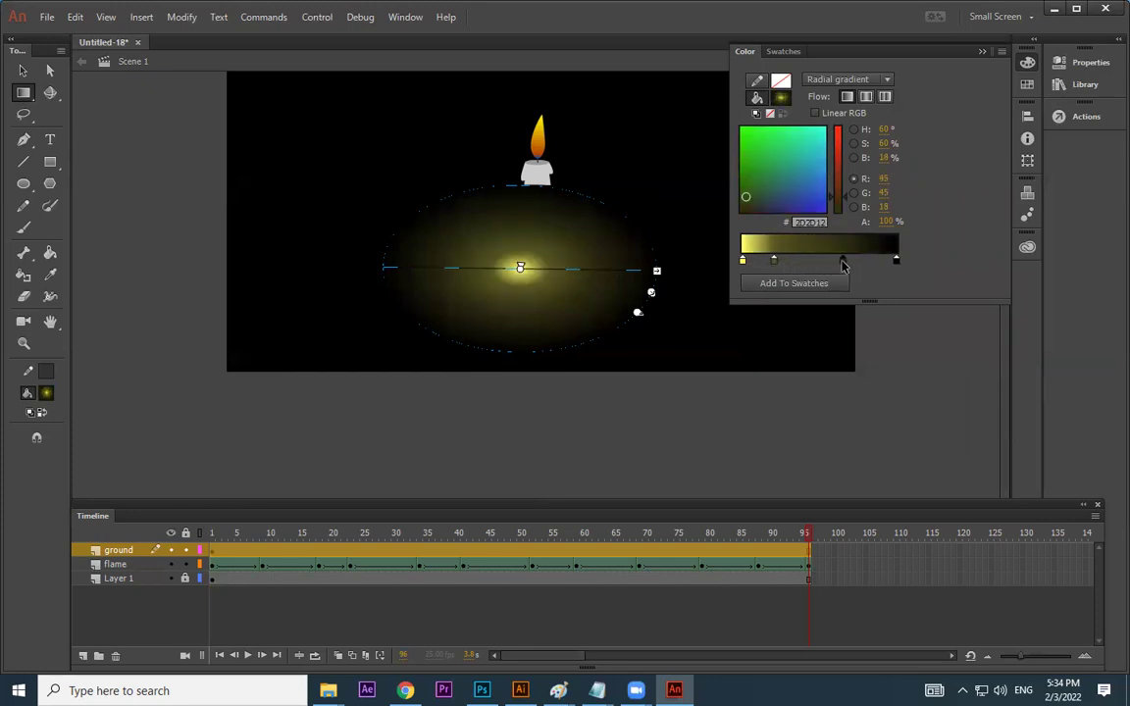
{"action": "left_click_drag", "start_coordinate": [775, 263], "coordinate": [786, 266]}
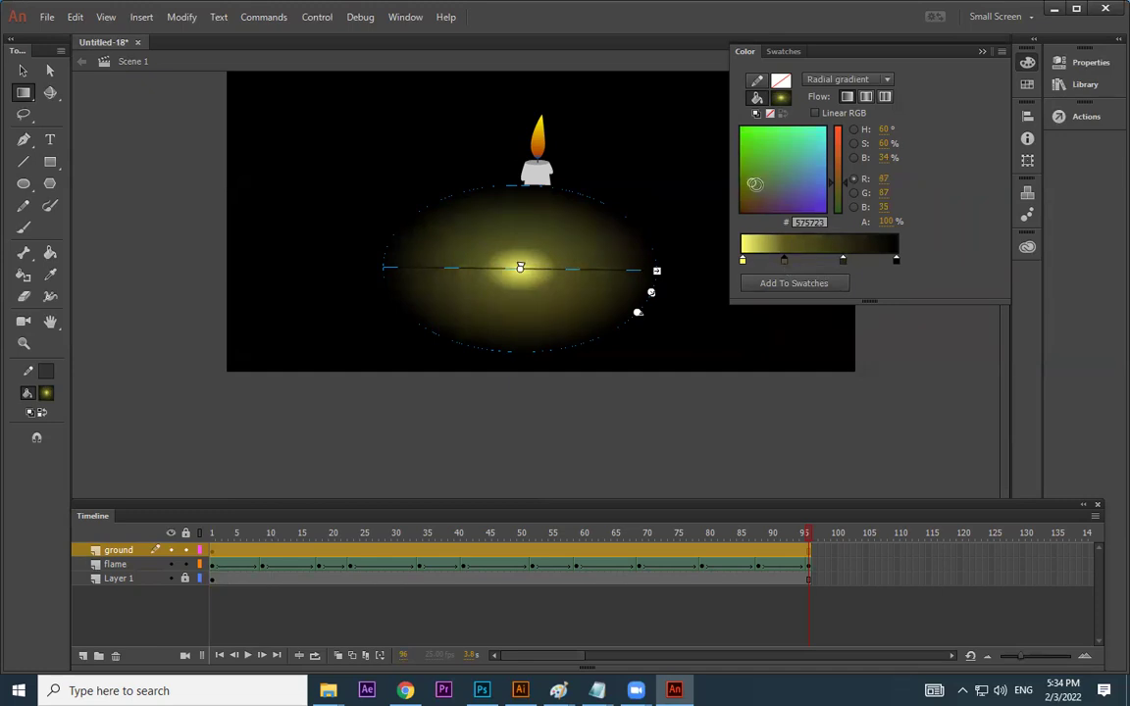
Shift the second gradient stop's colour to the muted olive 575D38
{"action": "left_click_drag", "start_coordinate": [752, 183], "coordinate": [759, 180]}
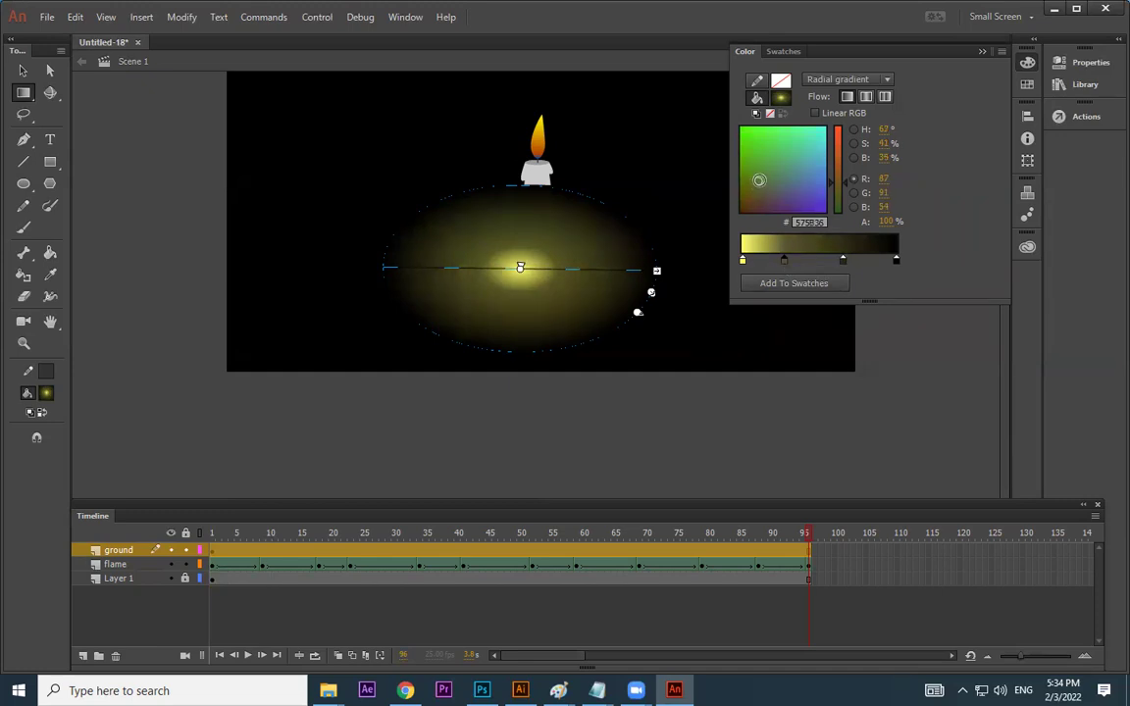
{"action": "double_click", "coordinate": [785, 264]}
{"action": "left_click", "coordinate": [1041, 276]}
{"action": "double_click", "coordinate": [743, 262]}
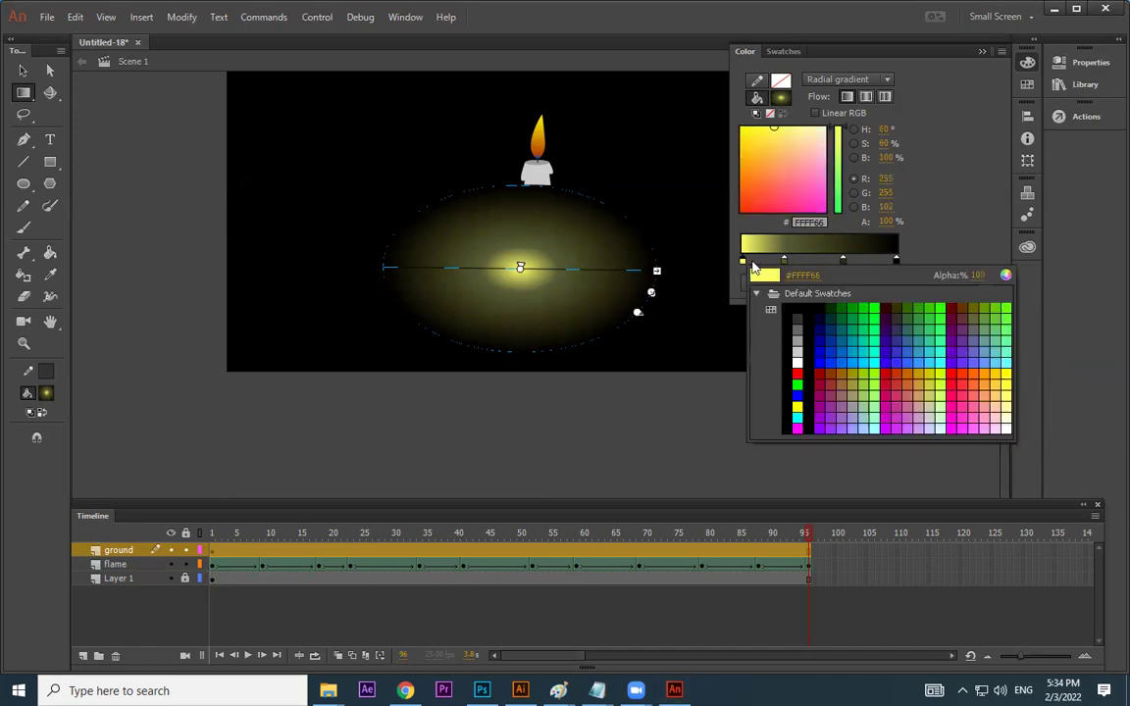
{"action": "left_click", "coordinate": [784, 261]}
{"action": "key", "text": "ctrl+z"}
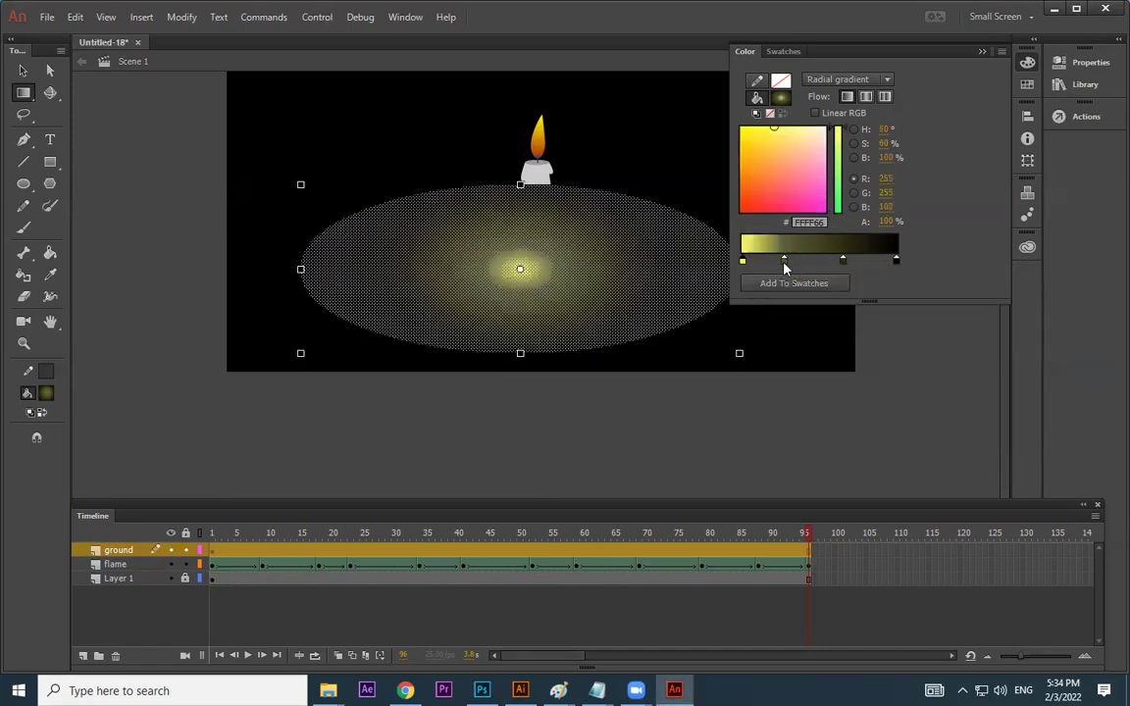
Set the second gradient stop to the warm yellow FFE674 in the Color Picker
{"action": "double_click", "coordinate": [784, 265]}
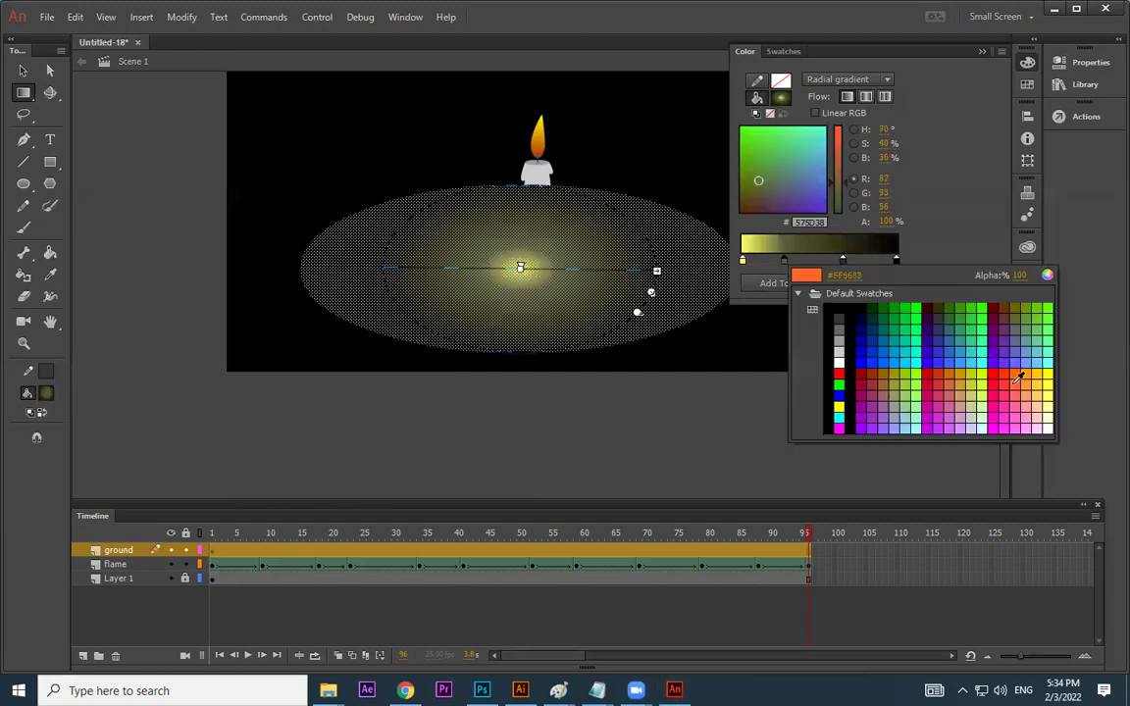
{"action": "left_click", "coordinate": [1047, 276]}
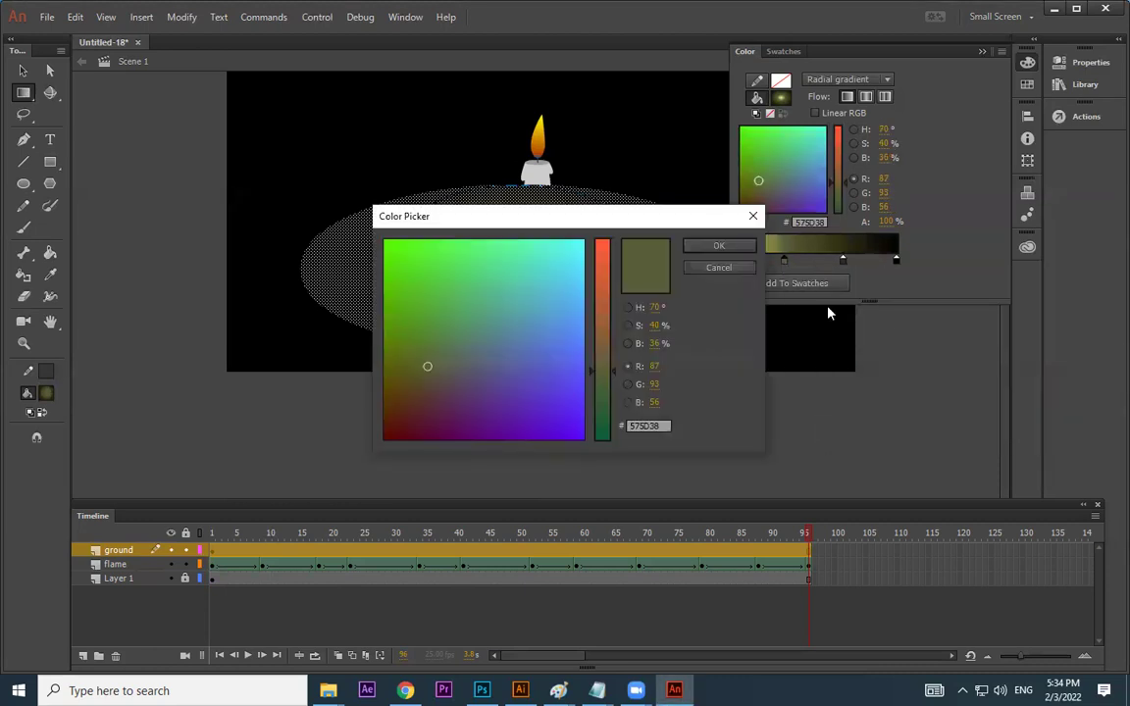
{"action": "left_click_drag", "start_coordinate": [582, 229], "coordinate": [844, 205]}
{"action": "left_click", "coordinate": [698, 332]}
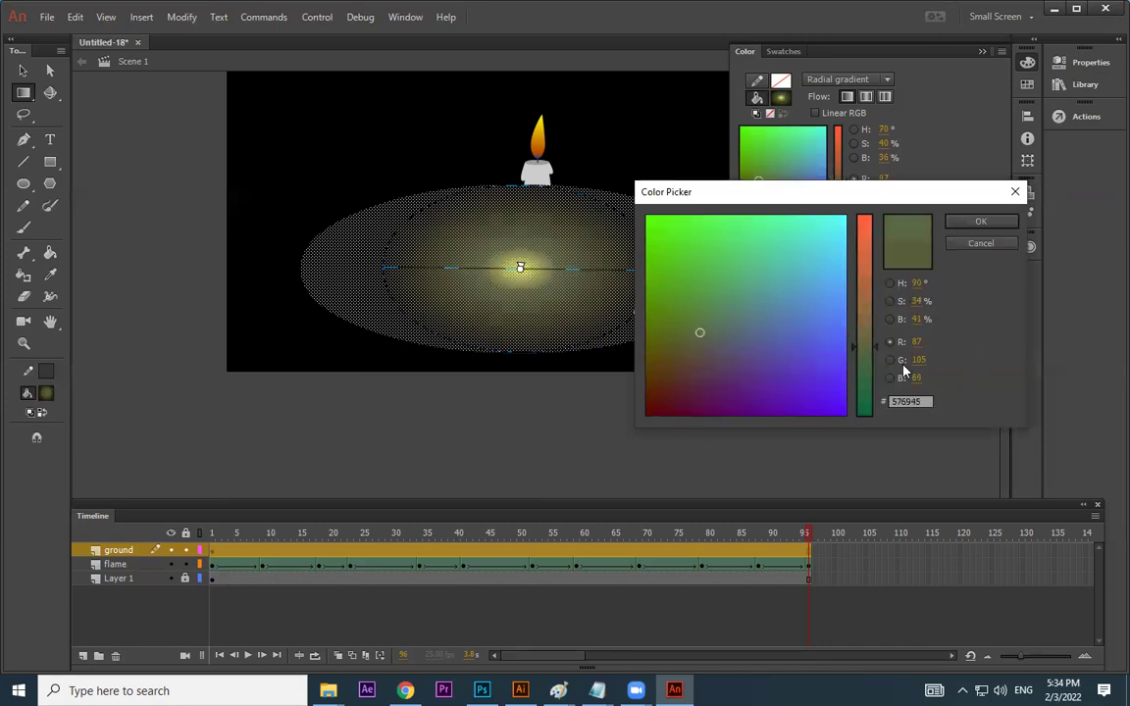
{"action": "left_click_drag", "start_coordinate": [879, 351], "coordinate": [873, 216]}
{"action": "left_click", "coordinate": [749, 262]}
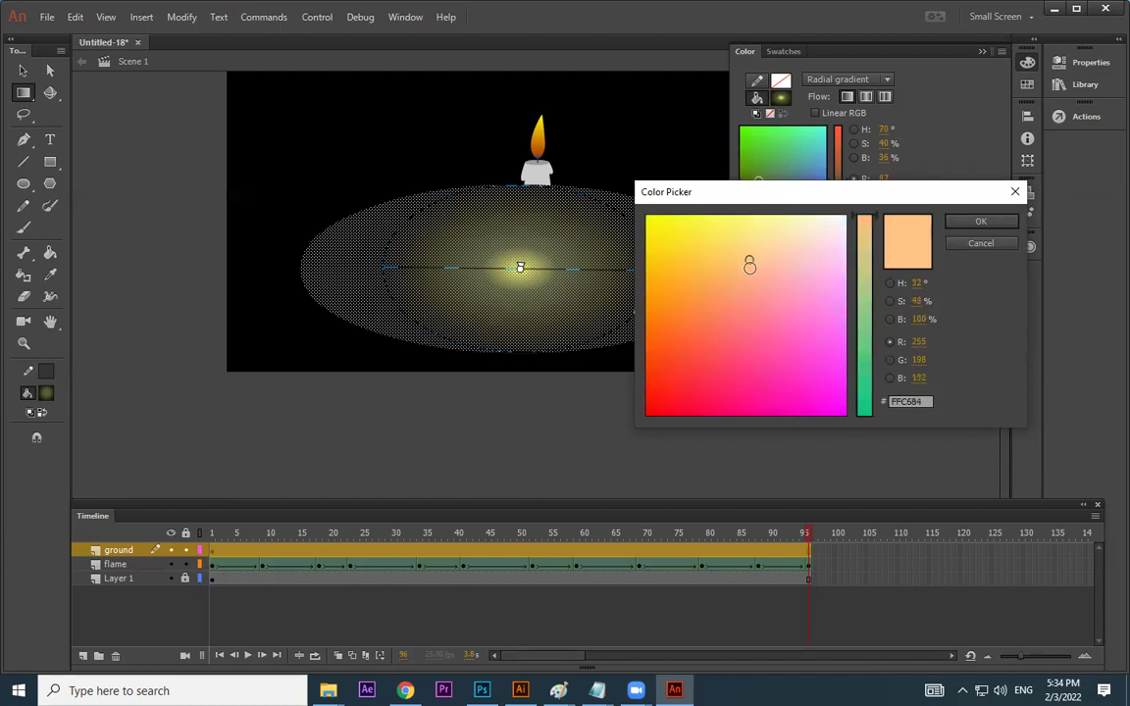
{"action": "left_click_drag", "start_coordinate": [729, 240], "coordinate": [737, 234]}
{"action": "left_click", "coordinate": [993, 224]}
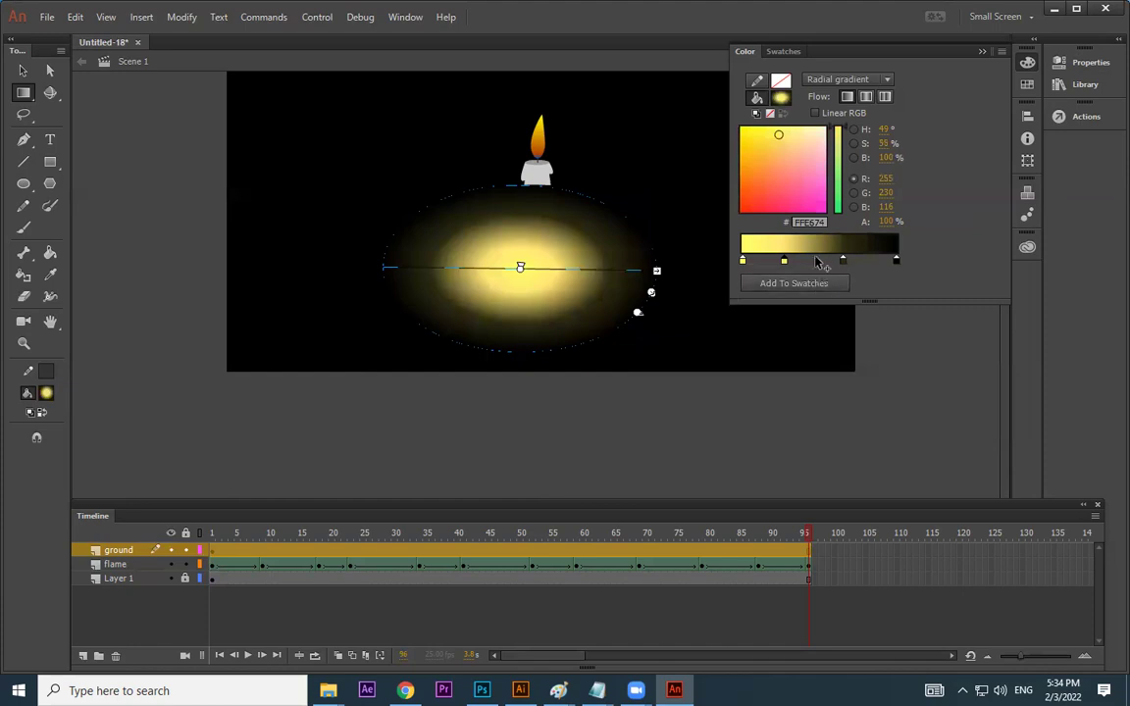
Remove the gradient's FFFF66 stop and move the FFE674 stop close to the start of the gradient
{"action": "left_click_drag", "start_coordinate": [781, 264], "coordinate": [727, 301]}
{"action": "left_click_drag", "start_coordinate": [772, 261], "coordinate": [790, 284]}
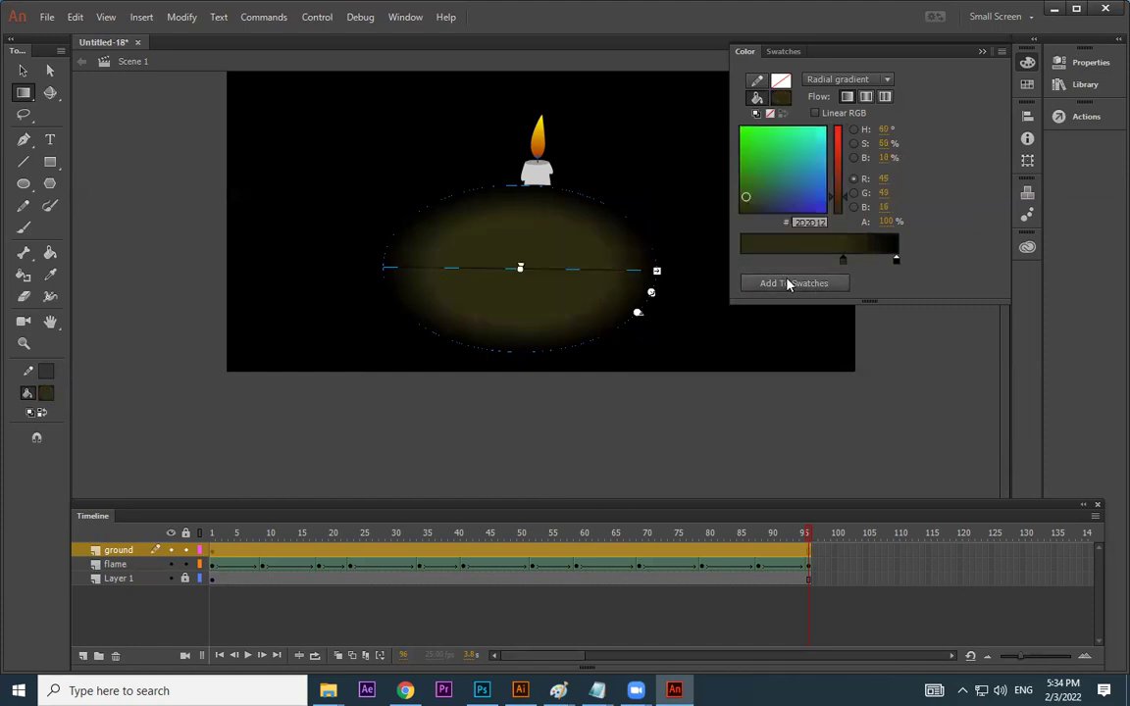
{"action": "key", "text": "ctrl+z"}
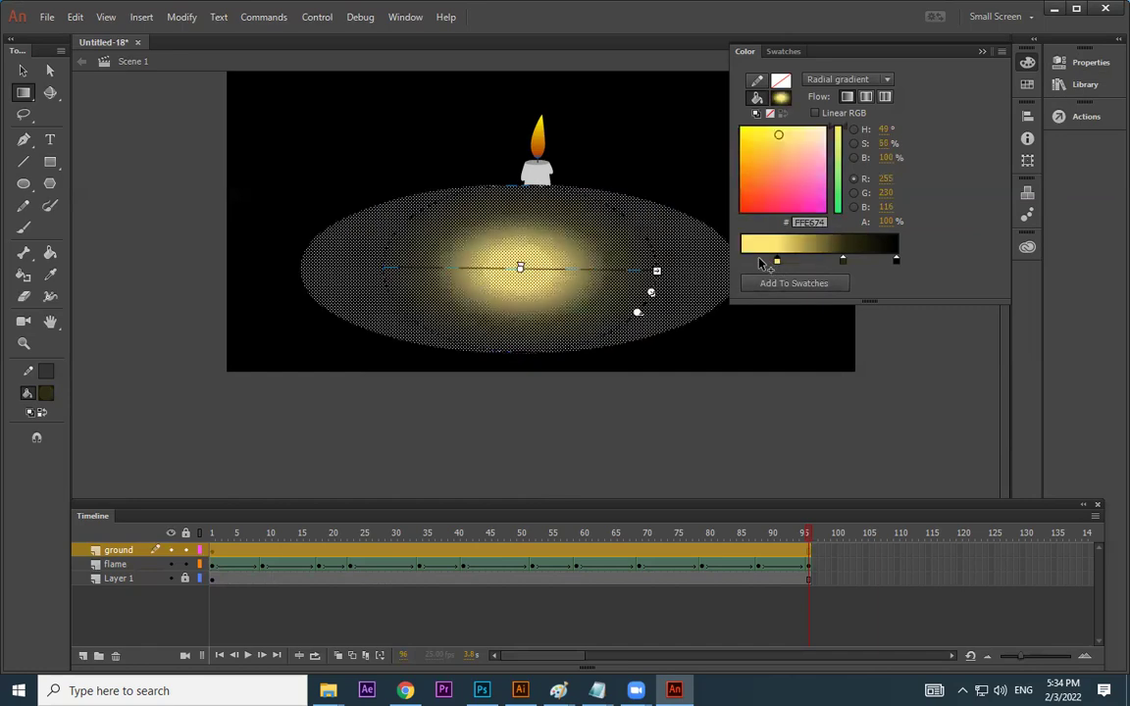
{"action": "left_click_drag", "start_coordinate": [775, 261], "coordinate": [751, 263]}
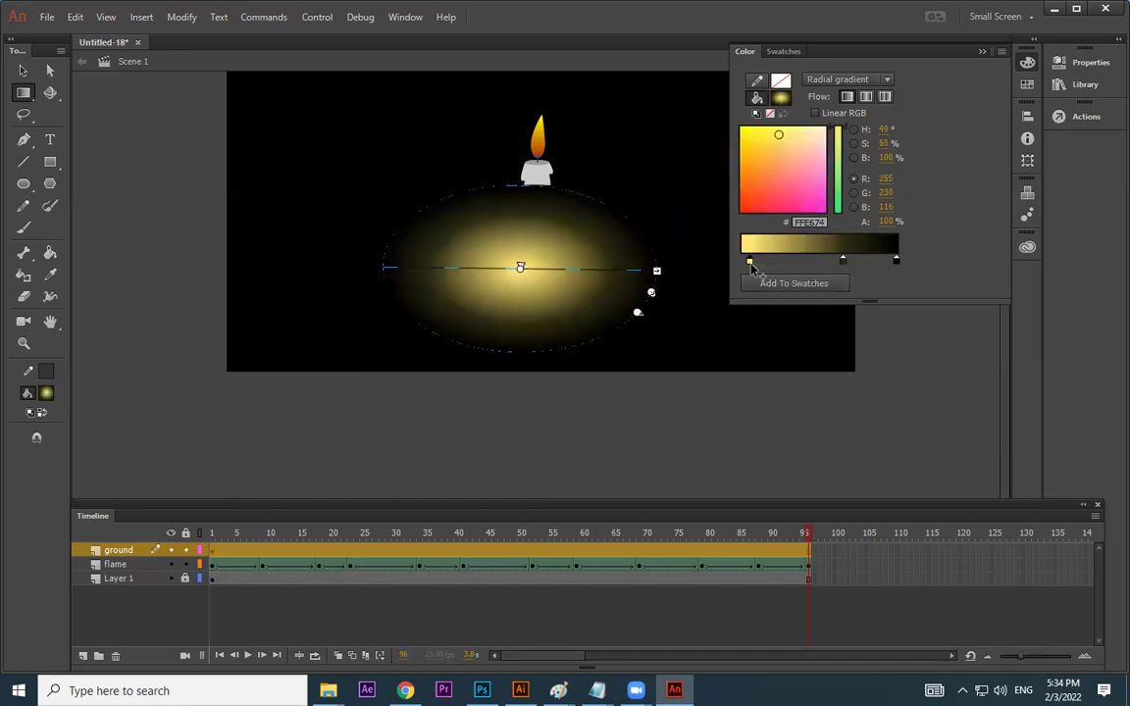
Move the ground layer beneath Layer 1 so the glow lies behind the candle, and deselect the ellipse
{"action": "left_click", "coordinate": [23, 69]}
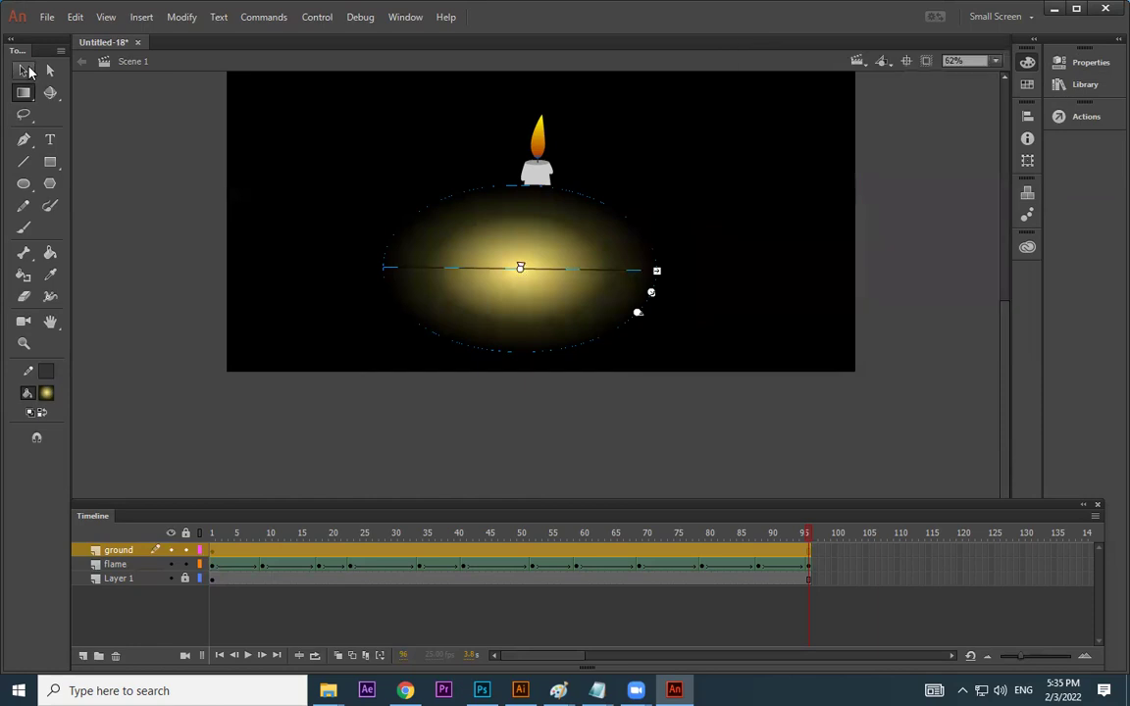
{"action": "left_click_drag", "start_coordinate": [119, 555], "coordinate": [121, 591]}
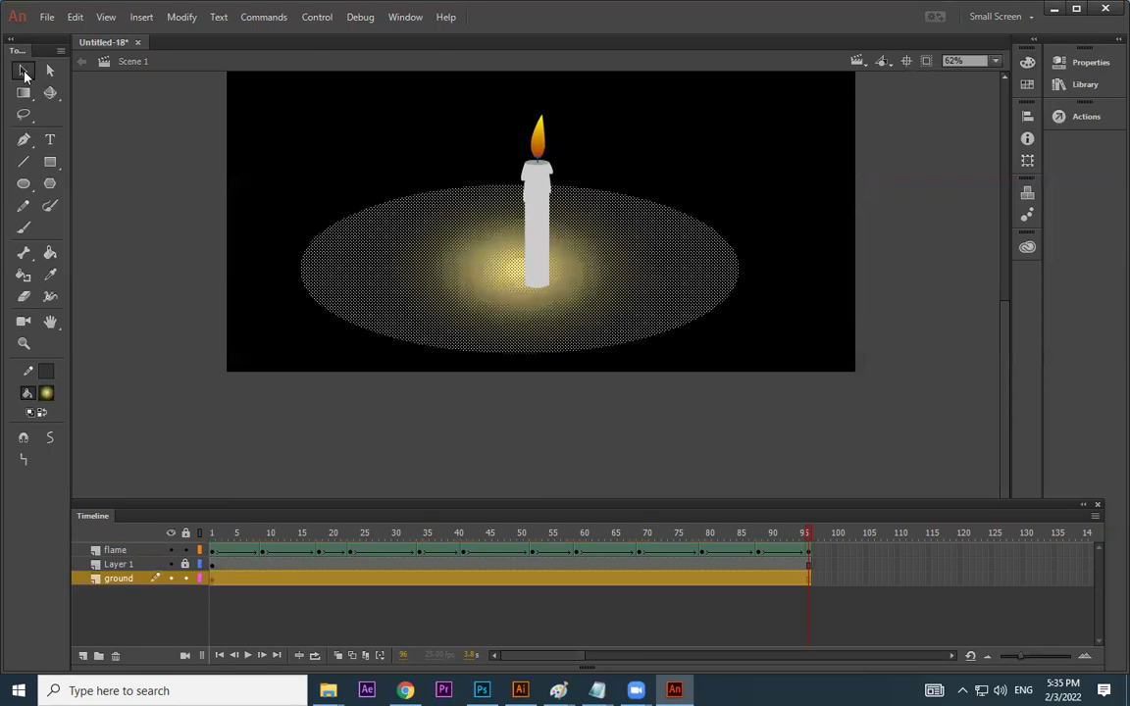
{"action": "left_click", "coordinate": [529, 458]}
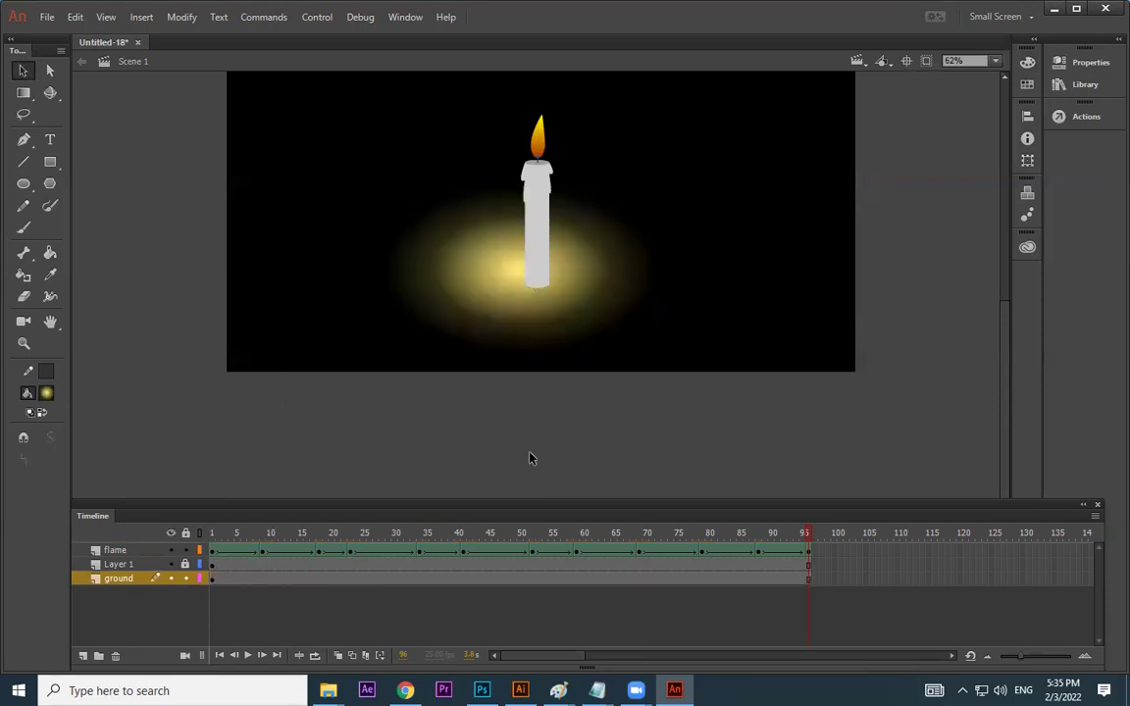
Flatten and slightly widen the ground glow ellipse with Free Transform, centring it under the candle's base, and deselect it
{"action": "left_click", "coordinate": [614, 291]}
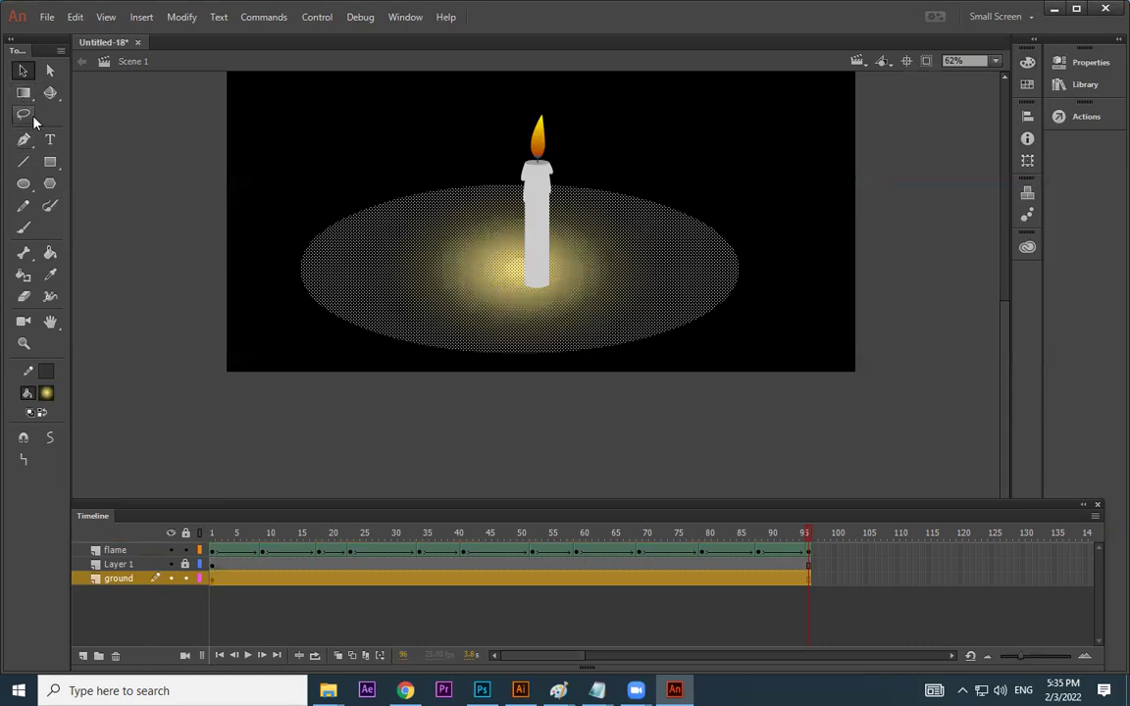
{"action": "left_click", "coordinate": [24, 92]}
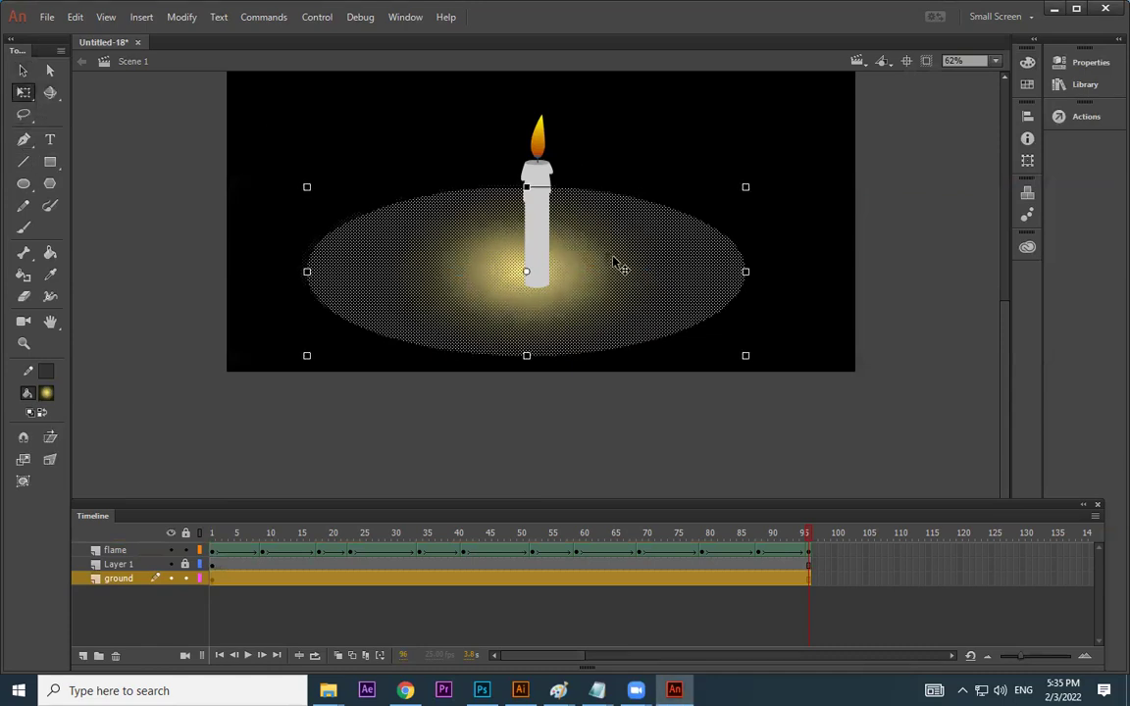
{"action": "left_click_drag", "start_coordinate": [614, 263], "coordinate": [628, 270]}
{"action": "left_click_drag", "start_coordinate": [541, 363], "coordinate": [542, 324]}
{"action": "left_click_drag", "start_coordinate": [679, 278], "coordinate": [674, 285]}
{"action": "left_click_drag", "start_coordinate": [755, 241], "coordinate": [761, 239]}
{"action": "left_click", "coordinate": [629, 428]}
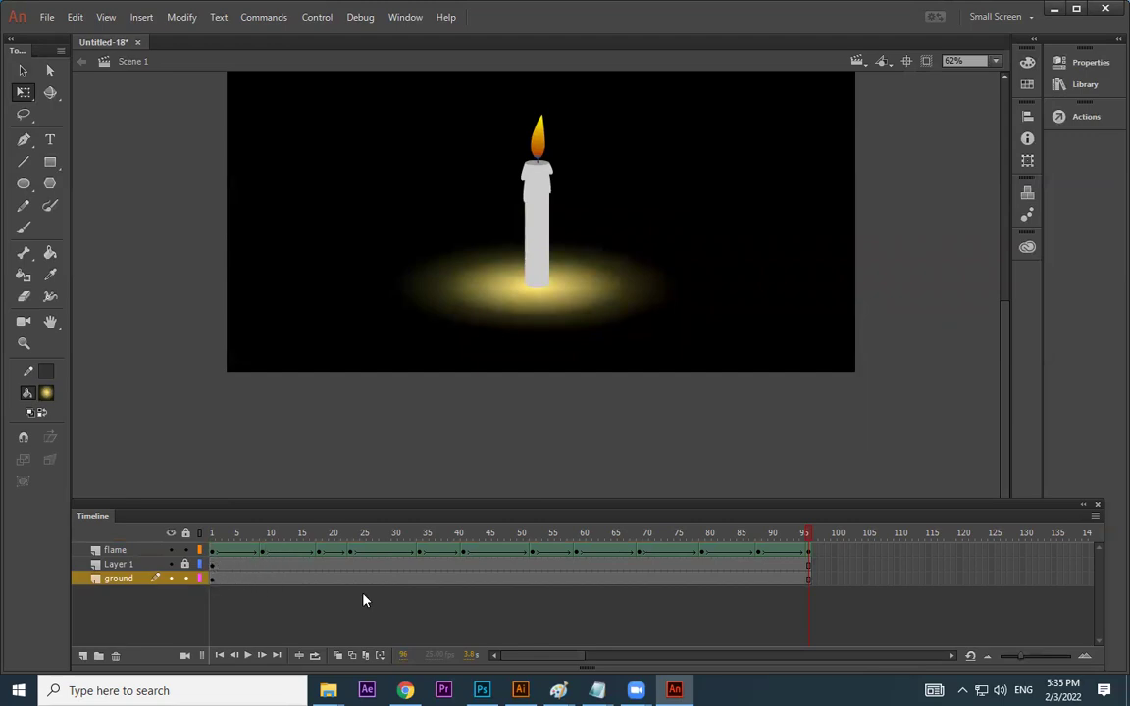
Insert a keyframe at frame 96 of the ground layer and create a shape tween across its frames
{"action": "left_click", "coordinate": [227, 583]}
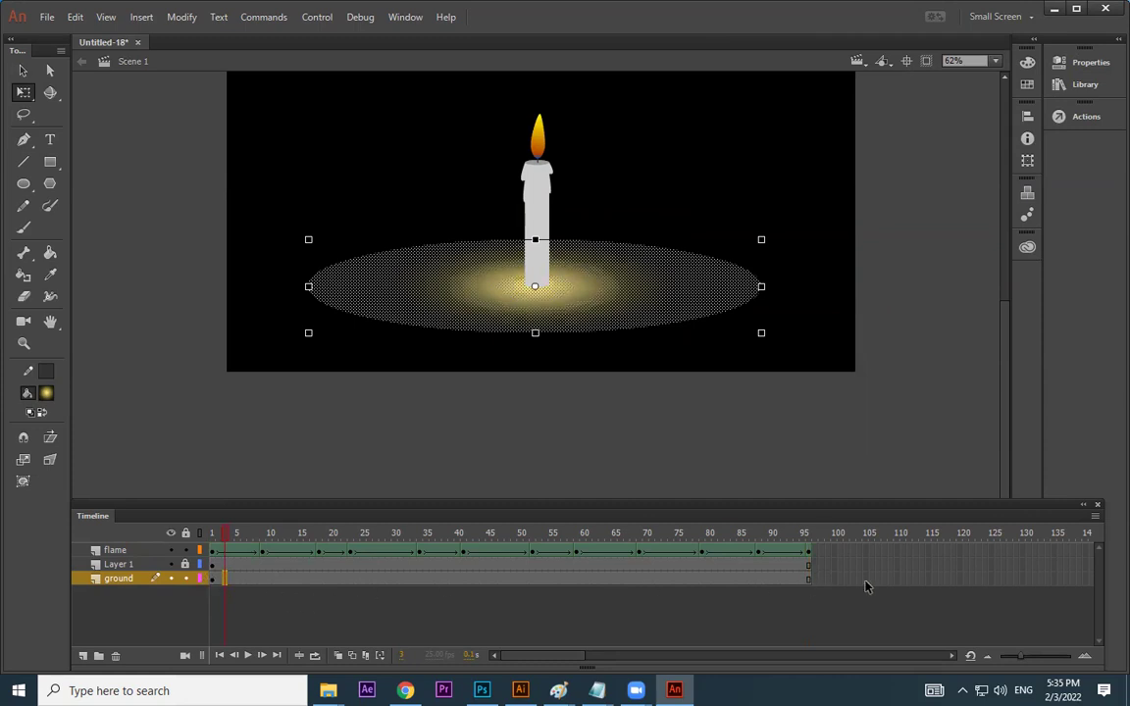
{"action": "left_click", "coordinate": [810, 585]}
{"action": "right_click", "coordinate": [666, 587]}
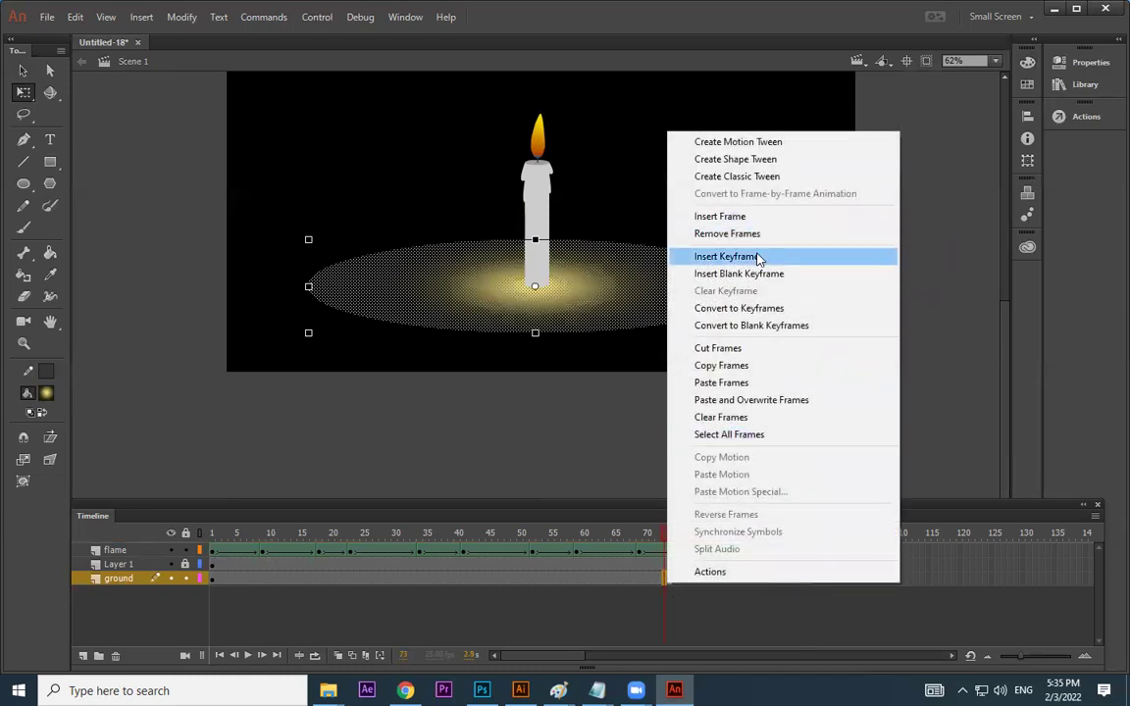
{"action": "left_click", "coordinate": [685, 157]}
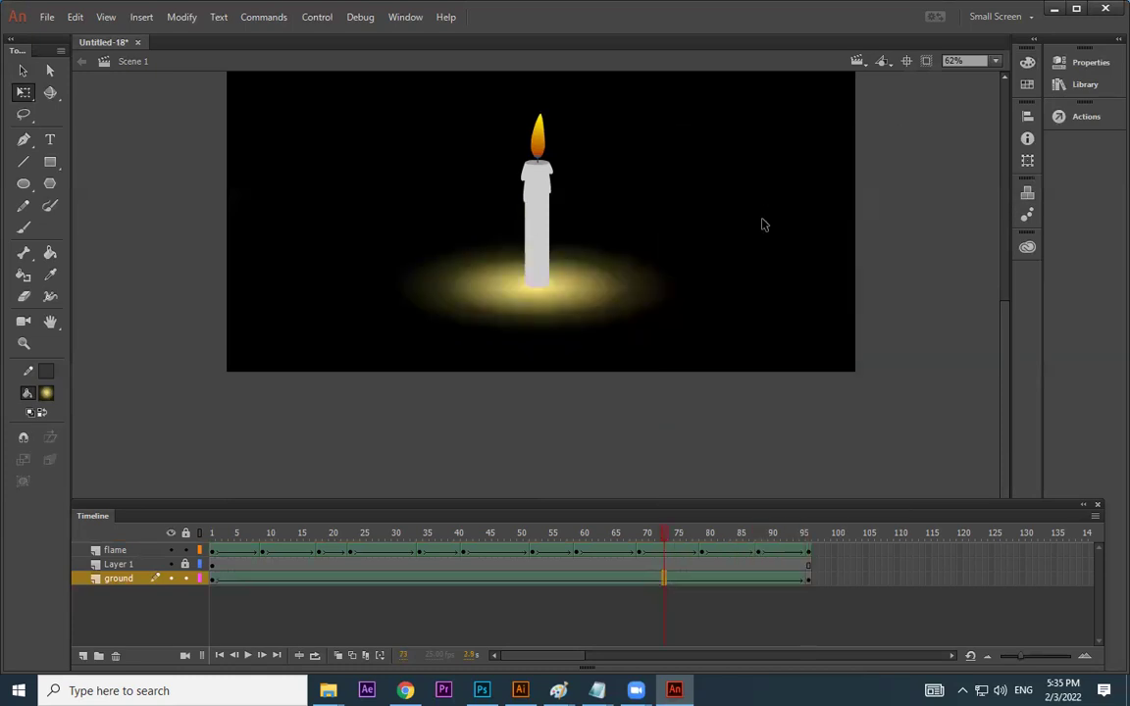
Insert keyframes on the ground layer at frames 9, 18, 23, 34, 41, 52, 59, 69, 79 and 88, matching the flame's keyframes
{"action": "left_click", "coordinate": [262, 579]}
{"action": "left_click", "coordinate": [495, 253]}
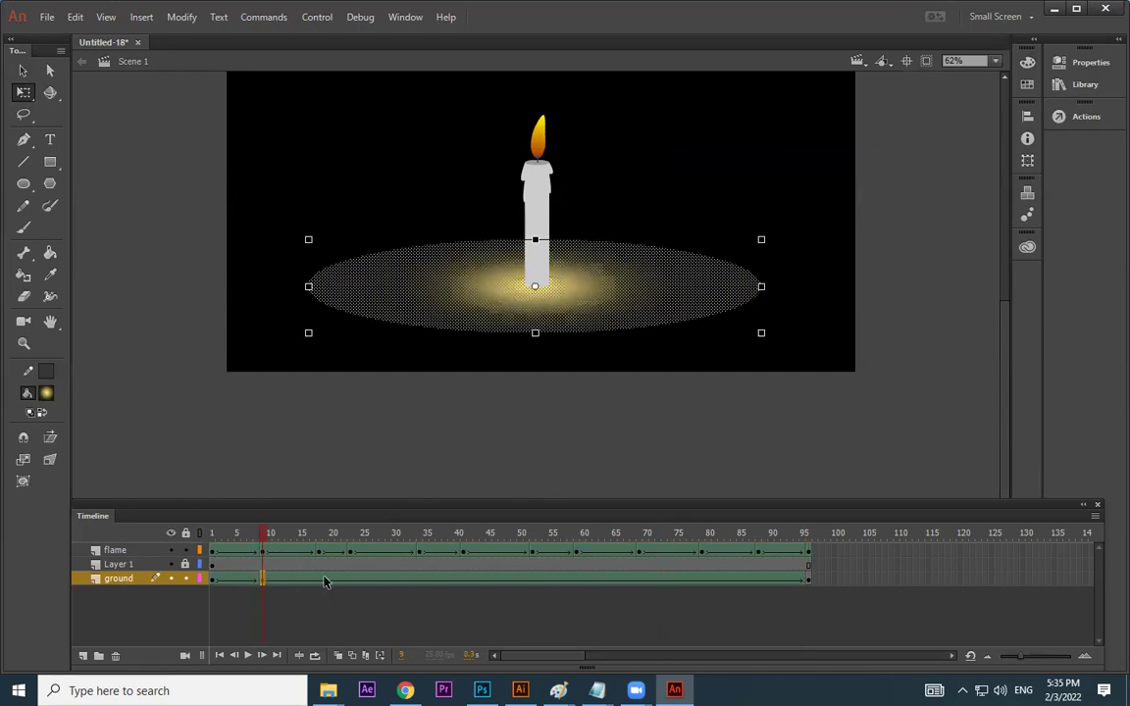
{"action": "left_click", "coordinate": [319, 581]}
{"action": "key", "text": "F6"}
{"action": "left_click", "coordinate": [351, 580]}
{"action": "key", "text": "F6"}
{"action": "key", "text": "F6"}
{"action": "left_click", "coordinate": [420, 579]}
{"action": "key", "text": "F6"}
{"action": "left_click", "coordinate": [462, 579]}
{"action": "key", "text": "F6"}
{"action": "key", "text": "F6"}
{"action": "left_click", "coordinate": [576, 579]}
{"action": "key", "text": "F6"}
{"action": "left_click", "coordinate": [639, 579]}
{"action": "key", "text": "F6"}
{"action": "left_click", "coordinate": [702, 579]}
{"action": "key", "text": "F6"}
{"action": "left_click", "coordinate": [757, 580]}
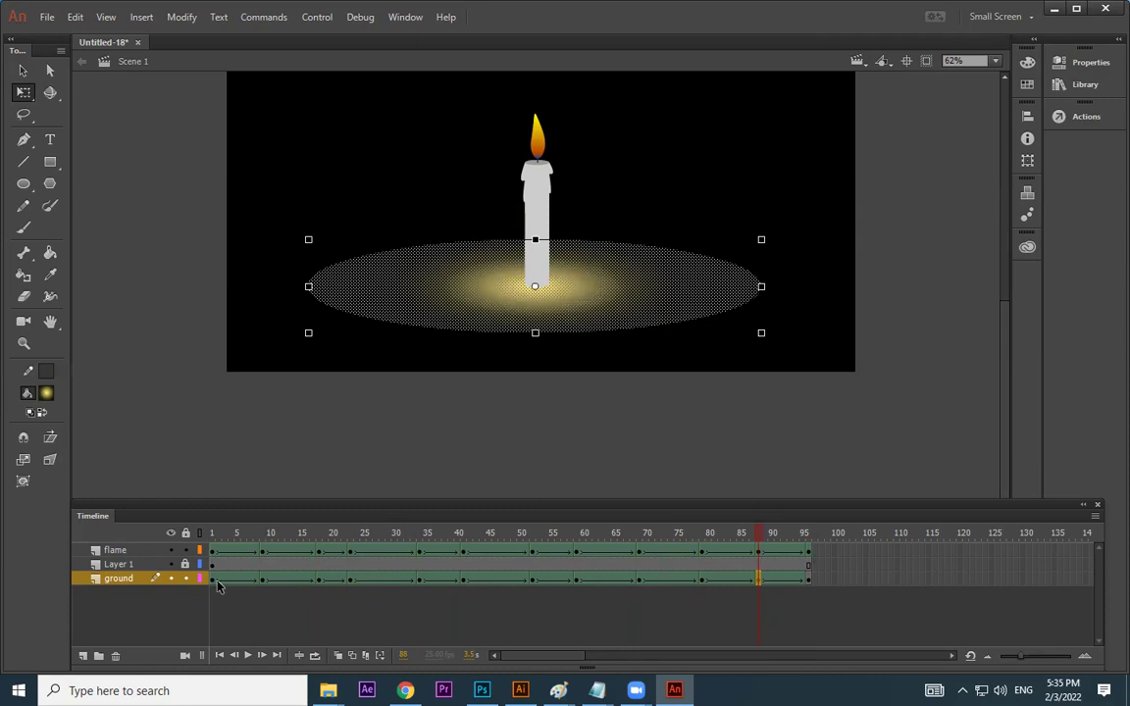
Shift the ground glow's gradient centre a little to the right at frame 9 using the Gradient Transform tool
{"action": "left_click", "coordinate": [211, 579]}
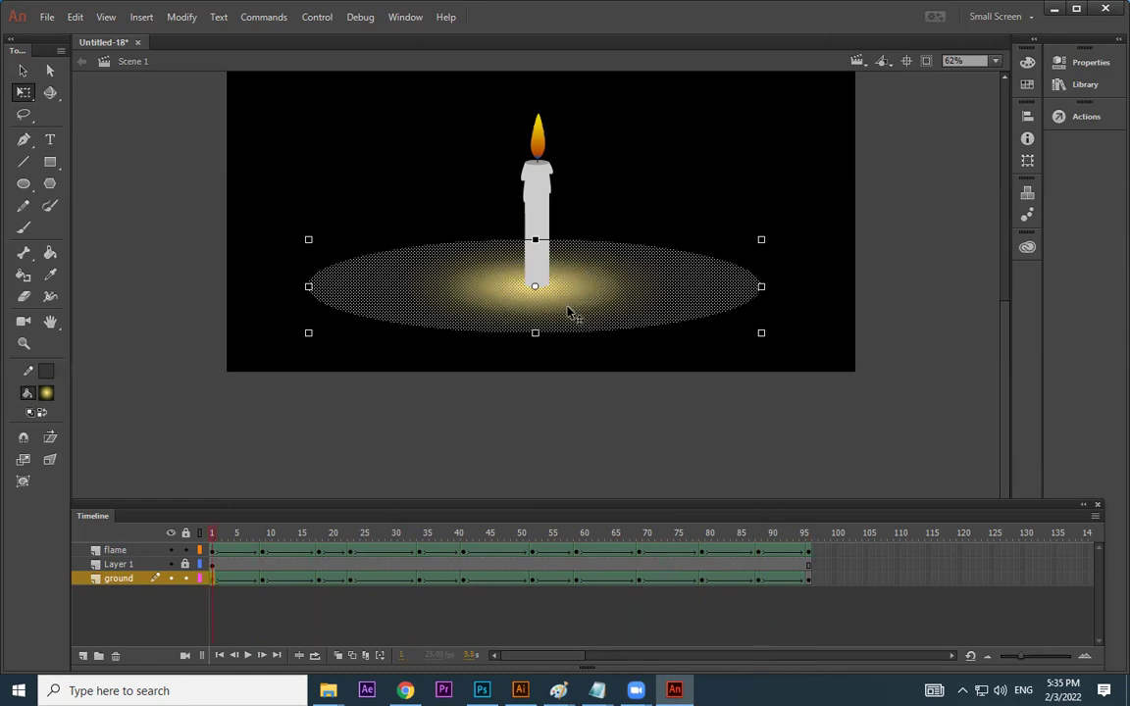
{"action": "left_click", "coordinate": [263, 584]}
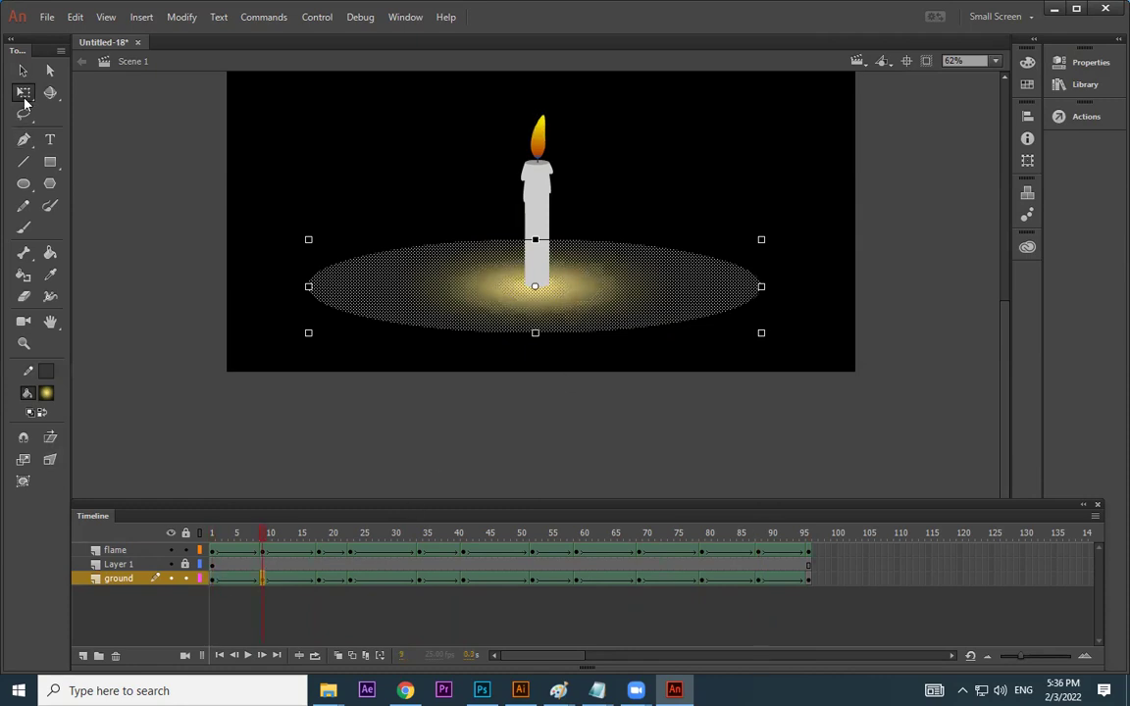
{"action": "left_click", "coordinate": [25, 95]}
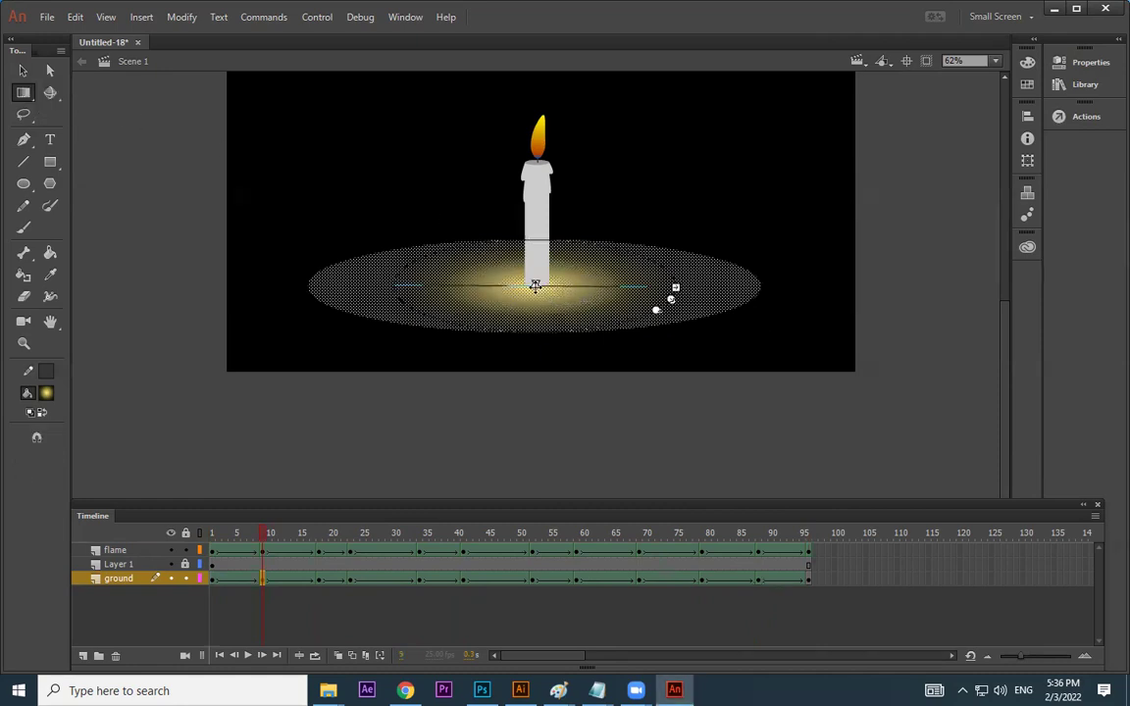
{"action": "left_click_drag", "start_coordinate": [536, 286], "coordinate": [552, 286]}
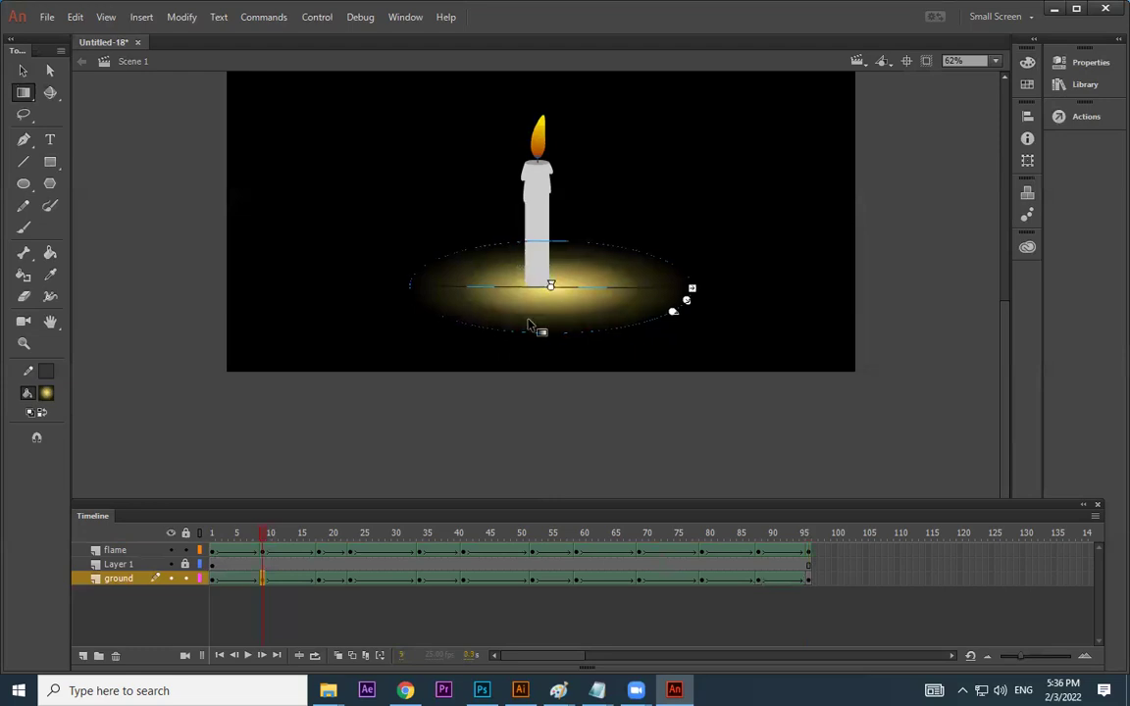
Leave the glow centred at frame 18 and shift its gradient centre slightly to the left at frame 23
{"action": "left_click", "coordinate": [319, 585]}
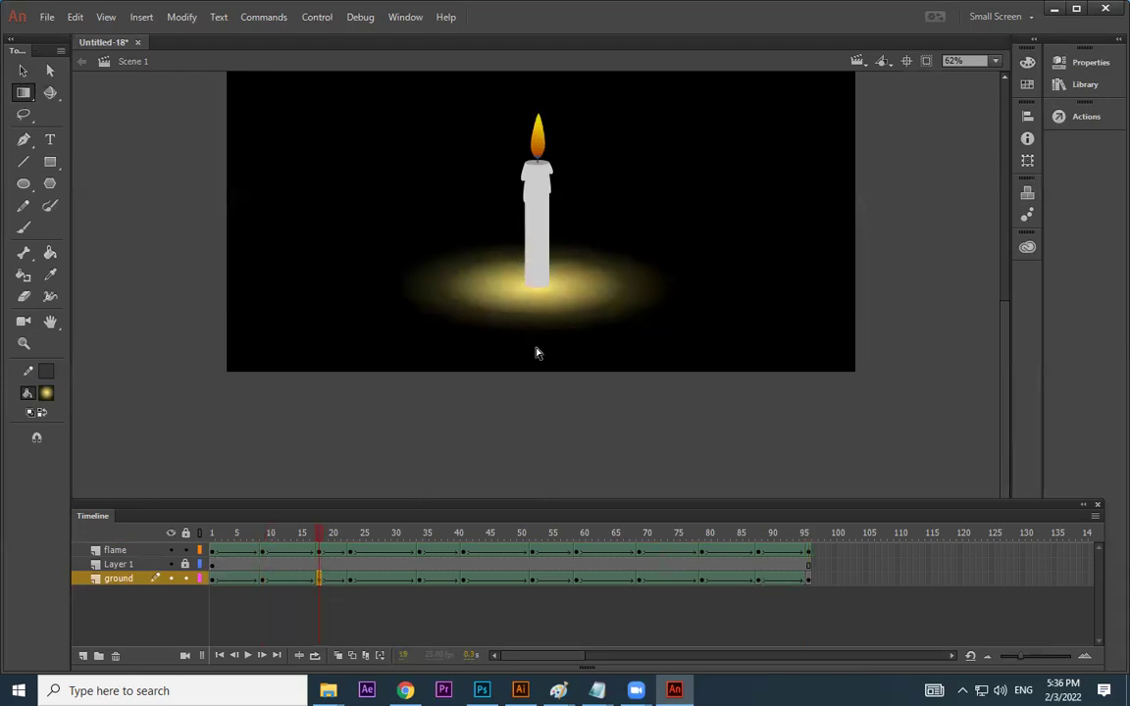
{"action": "left_click", "coordinate": [508, 274]}
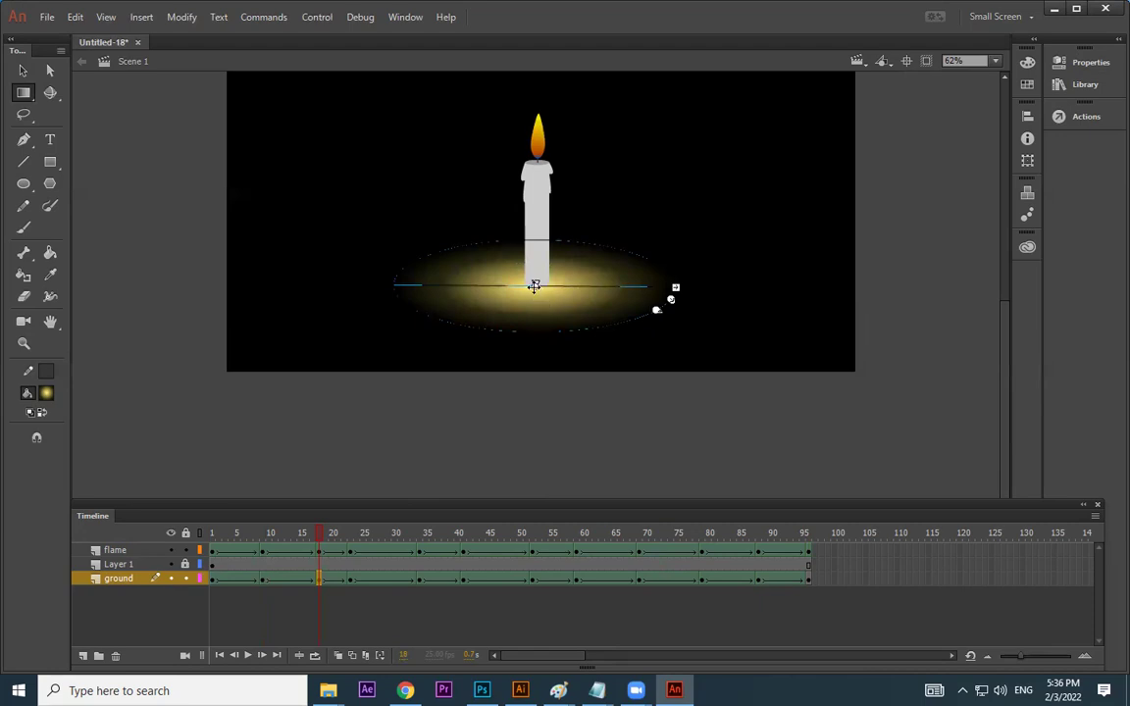
{"action": "left_click", "coordinate": [350, 580]}
{"action": "left_click", "coordinate": [521, 271]}
{"action": "left_click_drag", "start_coordinate": [530, 283], "coordinate": [528, 284]}
Shift the glow's gradient centre to the right at frame 34 and to the left at frame 41, following the flame
{"action": "left_click", "coordinate": [419, 580]}
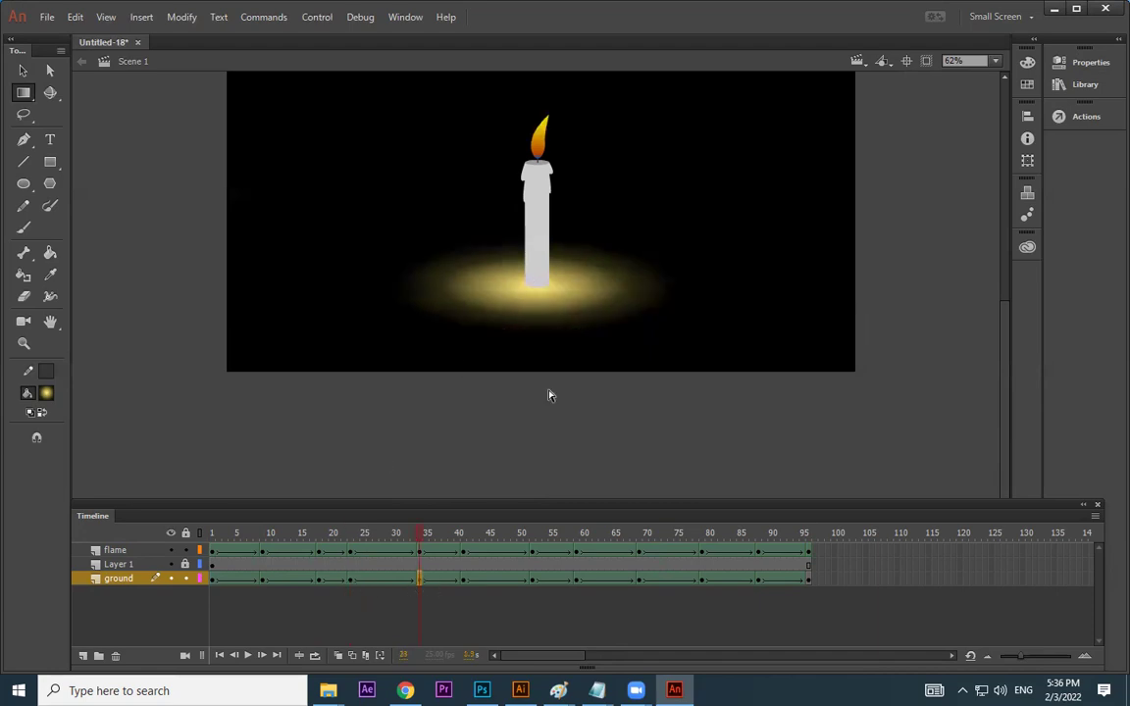
{"action": "left_click", "coordinate": [569, 297]}
{"action": "left_click_drag", "start_coordinate": [533, 283], "coordinate": [552, 284]}
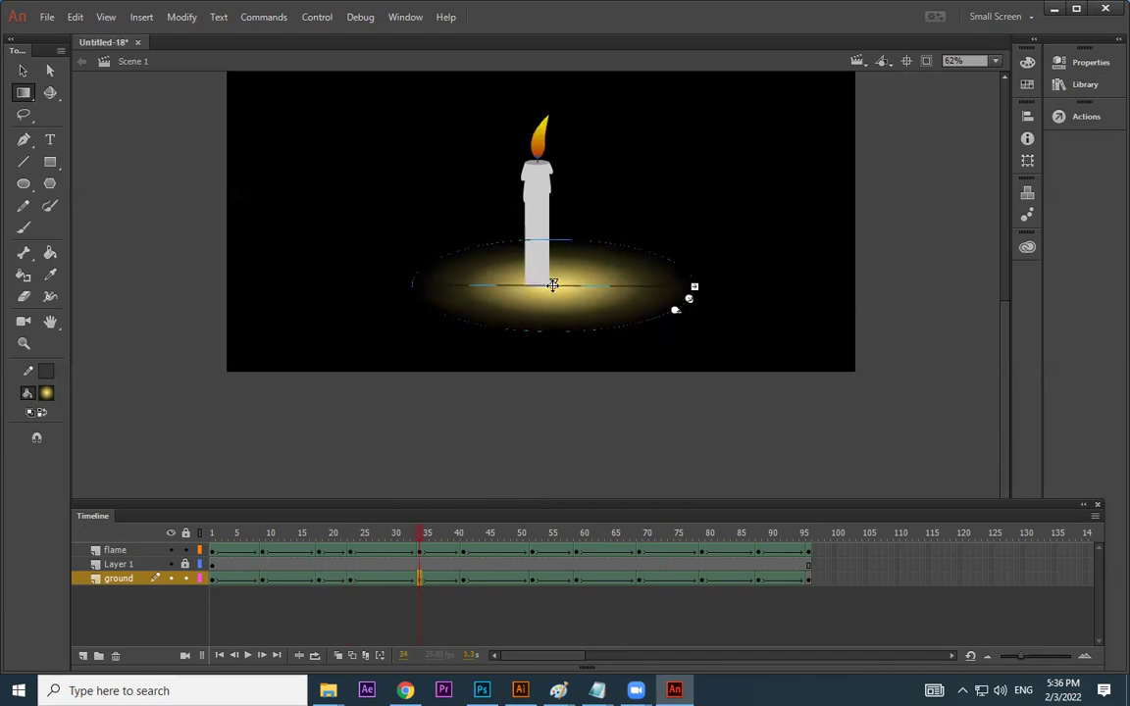
{"action": "left_click", "coordinate": [467, 580]}
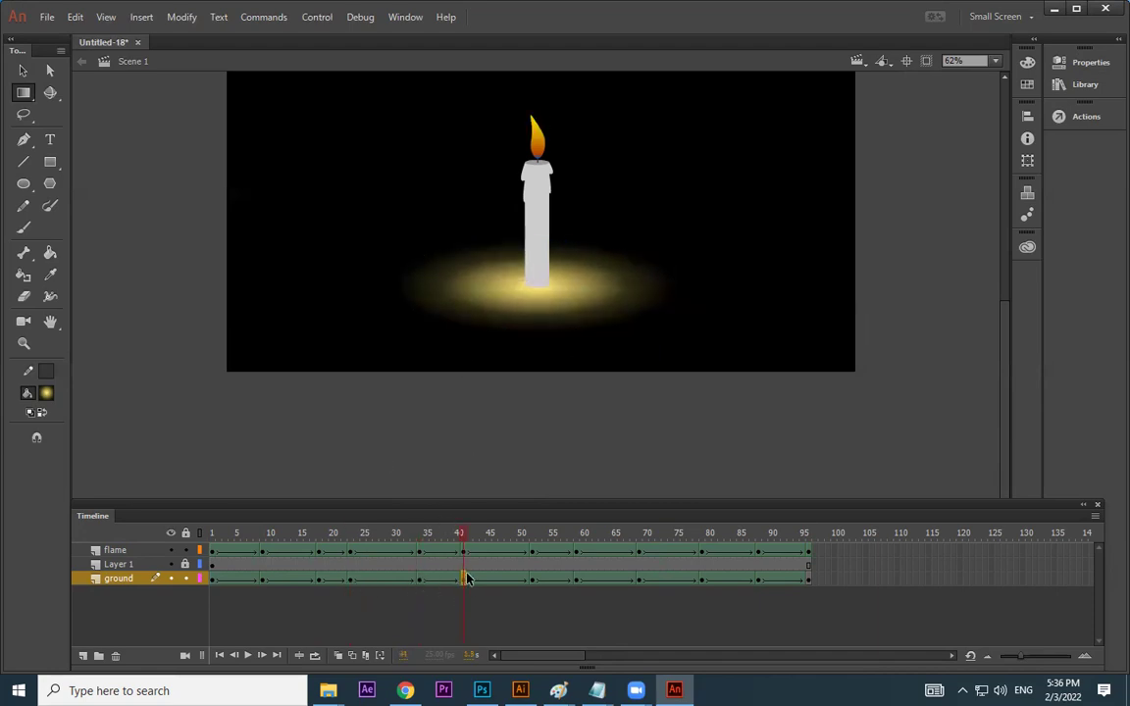
{"action": "left_click", "coordinate": [579, 296]}
{"action": "left_click_drag", "start_coordinate": [535, 283], "coordinate": [523, 282]}
Shift the glow's gradient centre slightly right at frame 52 and slightly left at frame 59
{"action": "left_click", "coordinate": [532, 580]}
{"action": "left_click", "coordinate": [578, 305]}
{"action": "left_click_drag", "start_coordinate": [529, 284], "coordinate": [543, 285]}
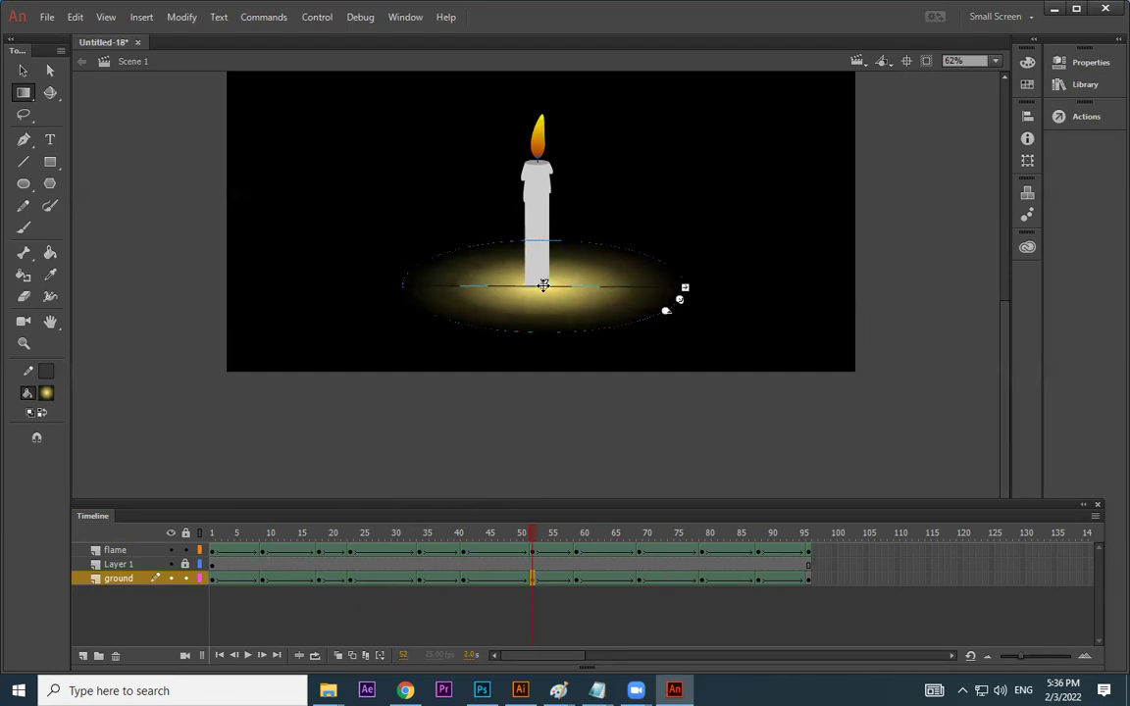
{"action": "left_click", "coordinate": [576, 580]}
{"action": "left_click", "coordinate": [579, 294]}
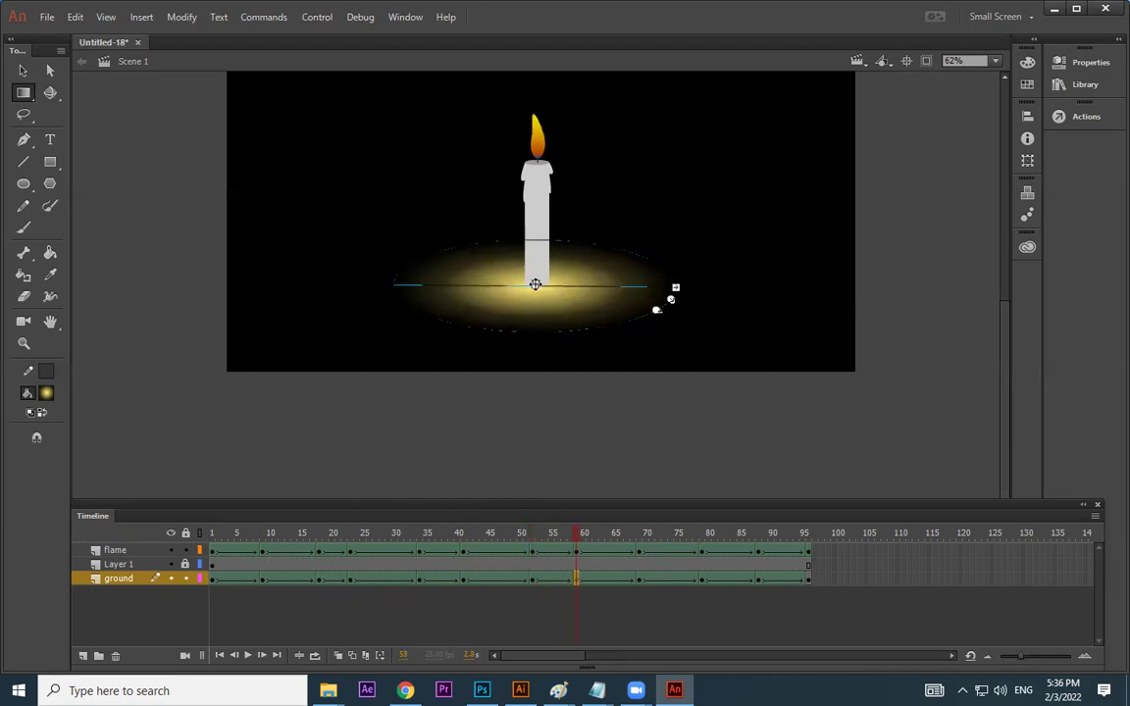
{"action": "left_click_drag", "start_coordinate": [535, 283], "coordinate": [530, 283]}
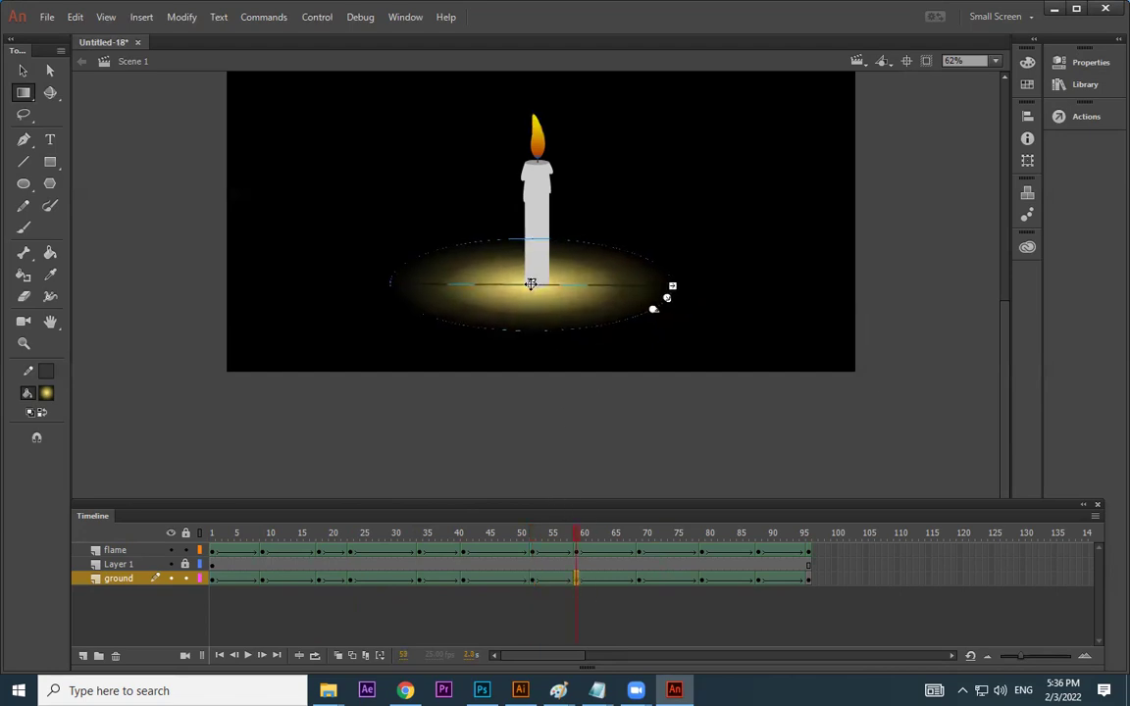
Shift the glow's gradient centre slightly right at frame 79 and slightly left at frame 88, leaving frame 69 centred
{"action": "left_click", "coordinate": [638, 582]}
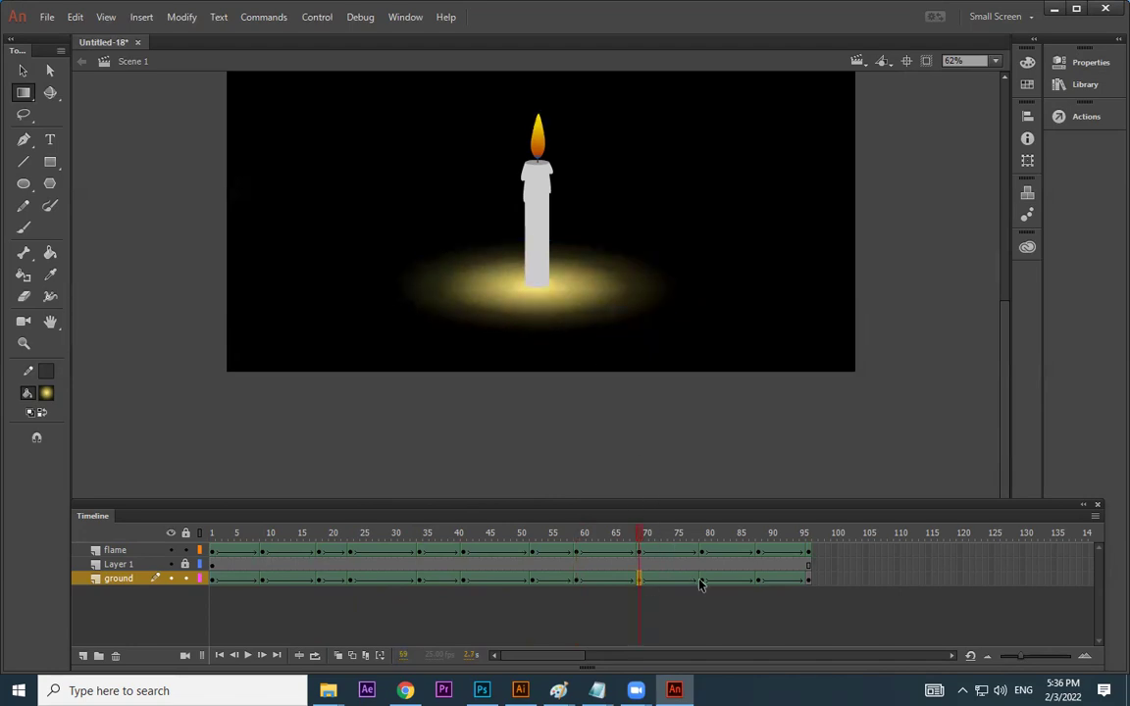
{"action": "left_click", "coordinate": [700, 584]}
{"action": "left_click", "coordinate": [572, 297]}
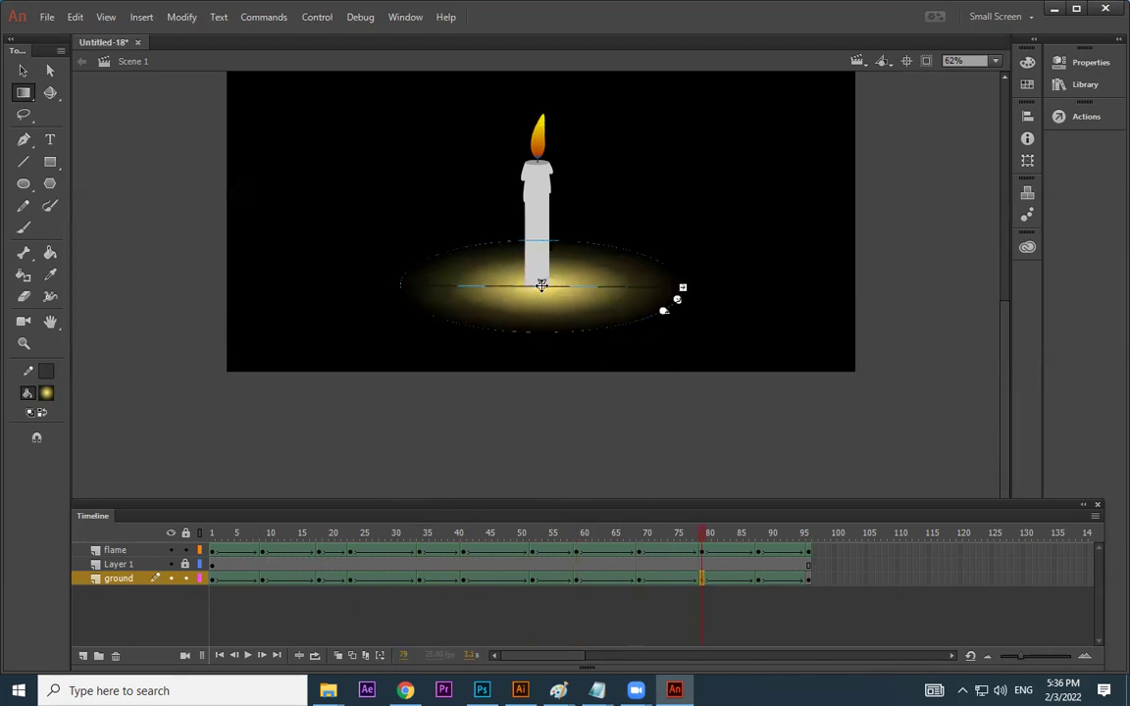
{"action": "left_click", "coordinate": [765, 586]}
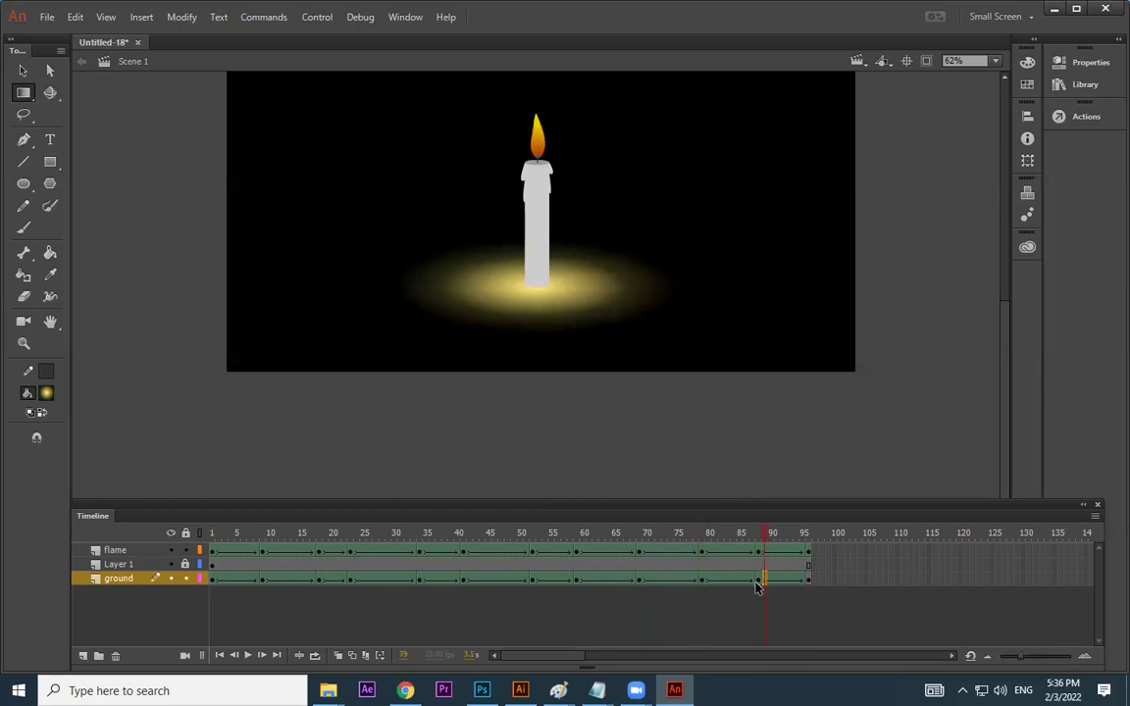
{"action": "left_click", "coordinate": [758, 586]}
{"action": "left_click", "coordinate": [600, 295]}
{"action": "left_click_drag", "start_coordinate": [535, 287], "coordinate": [528, 283]}
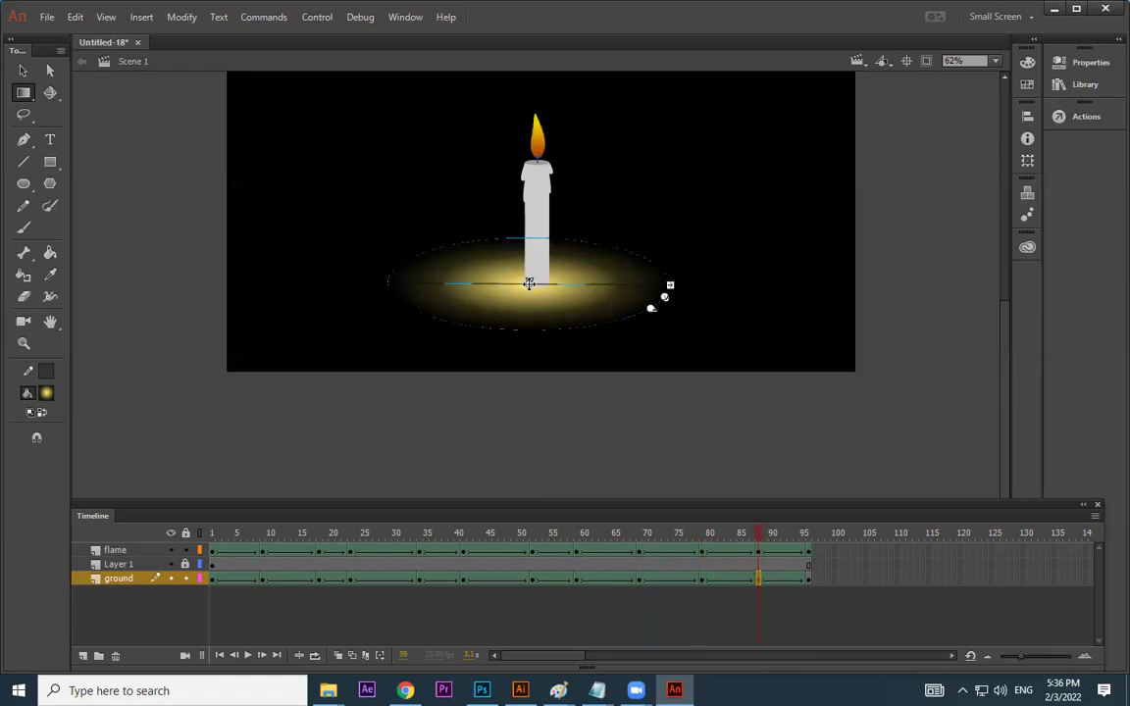
Return to frame 1, test the movie to check the moving glow, and close the preview
{"action": "left_click_drag", "start_coordinate": [760, 534], "coordinate": [164, 497]}
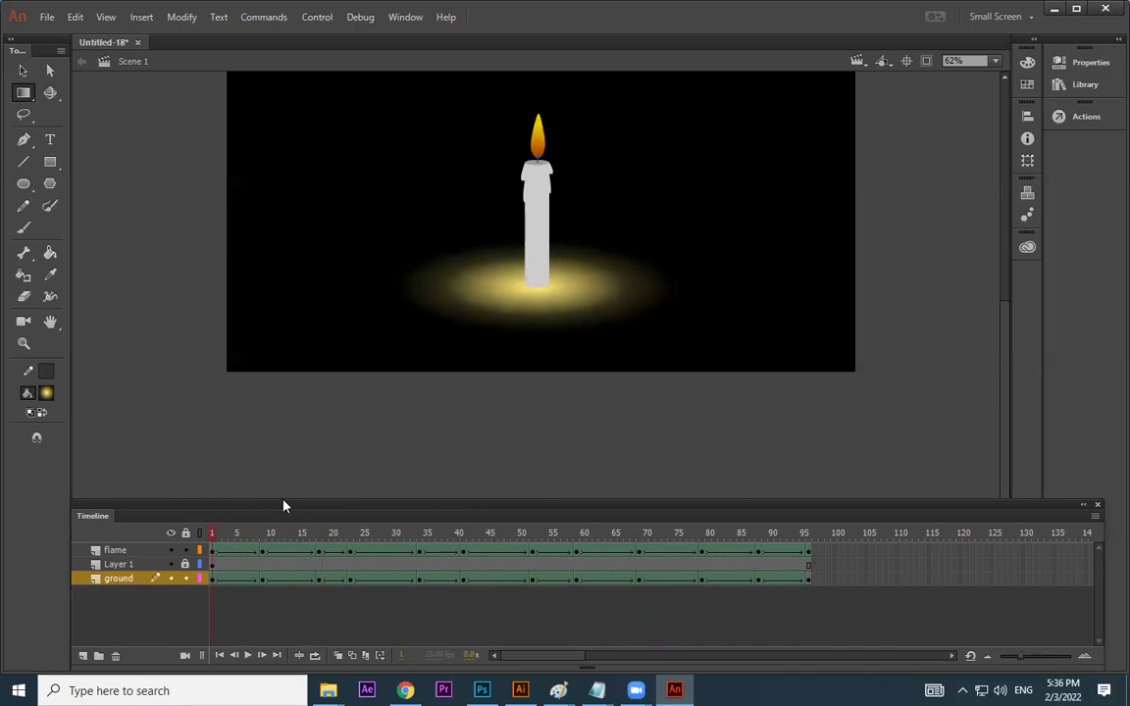
{"action": "key", "text": "ctrl+Return"}
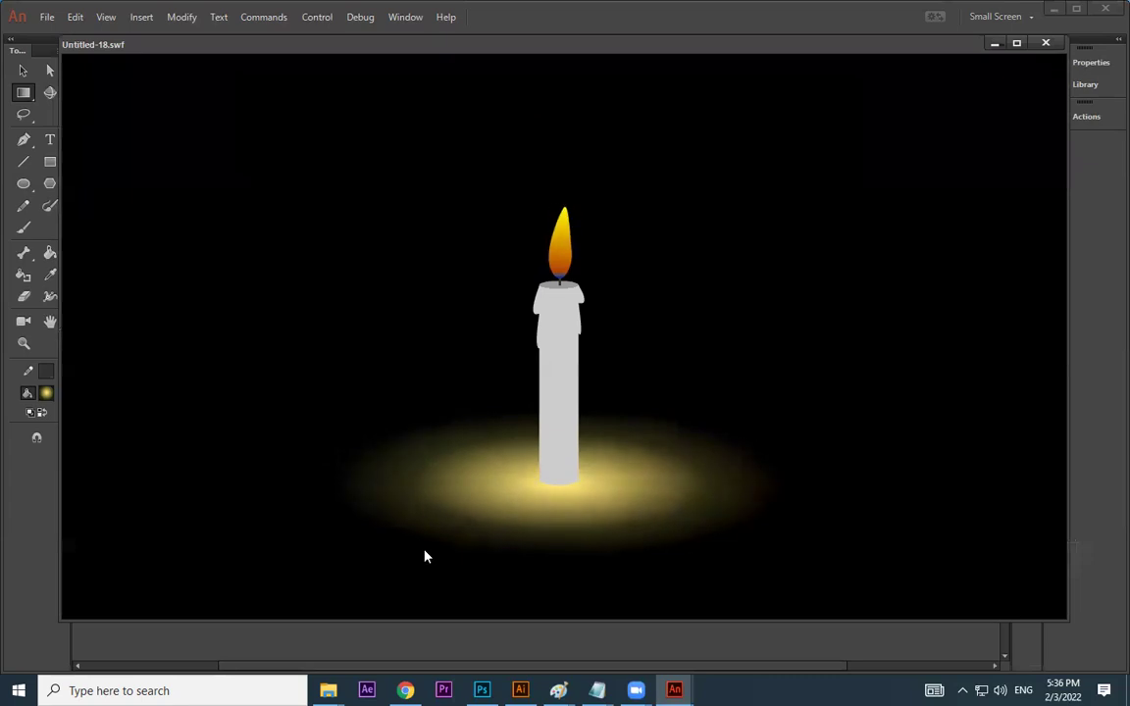
{"action": "left_click", "coordinate": [1045, 43]}
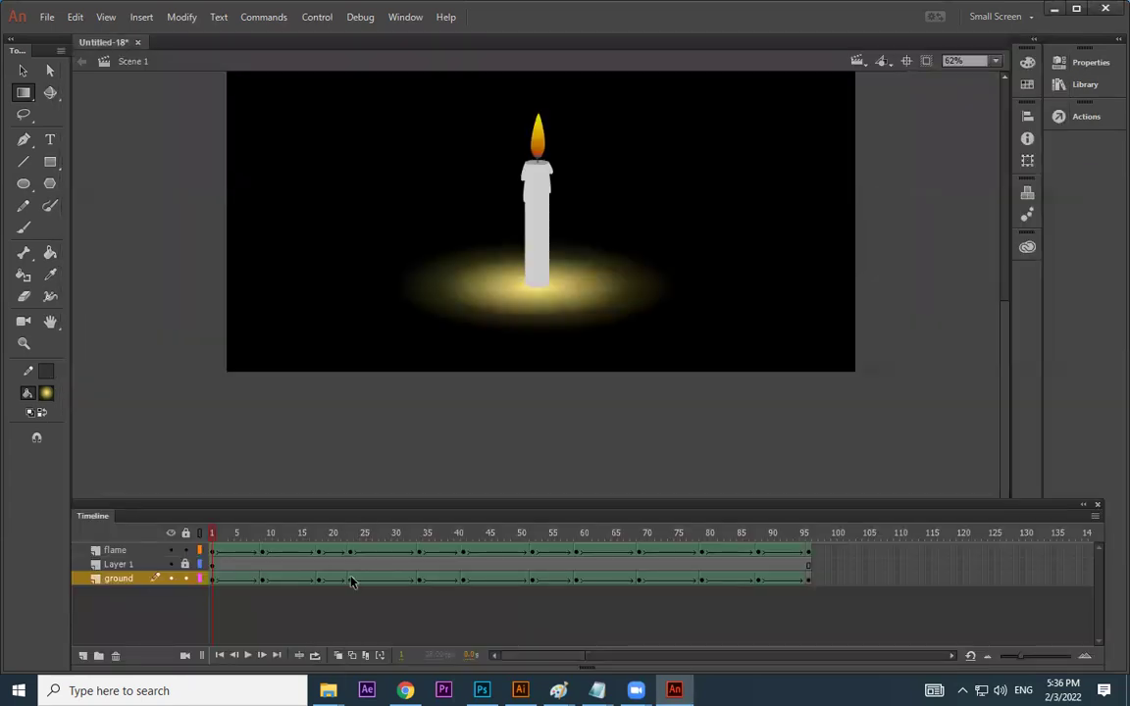
Lower the alpha of the glow gradient's FFE674 stop at frame 9 and scrub the opening frames to check the dimming
{"action": "left_click", "coordinate": [262, 580]}
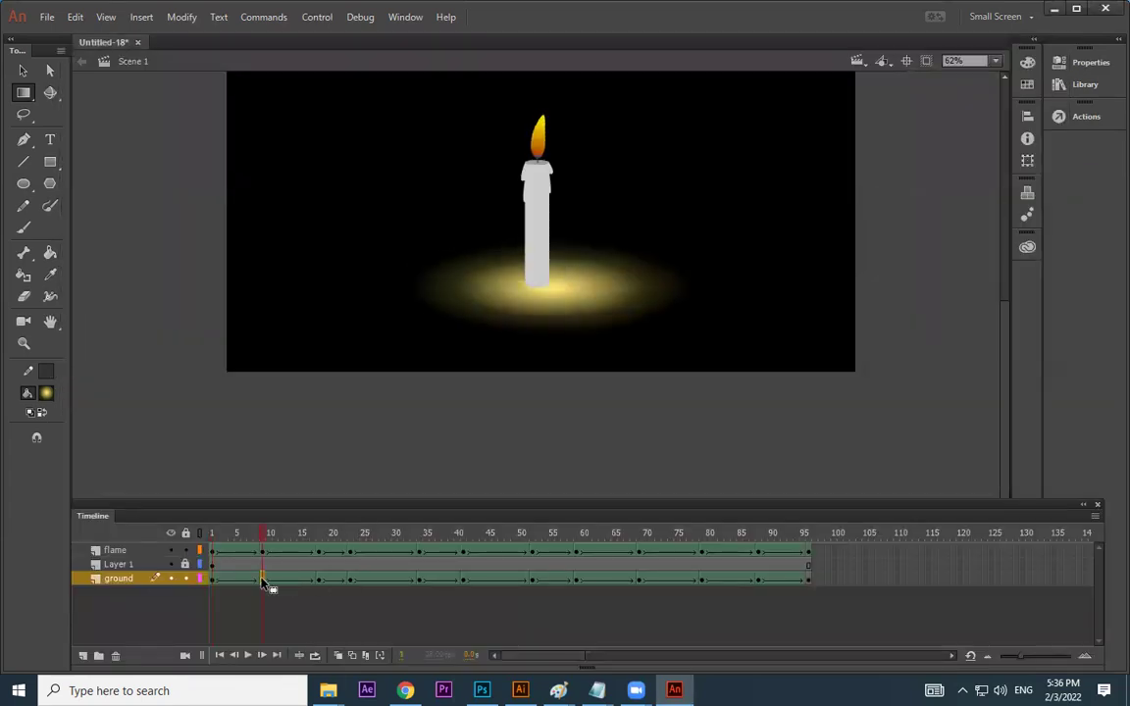
{"action": "left_click", "coordinate": [1027, 62]}
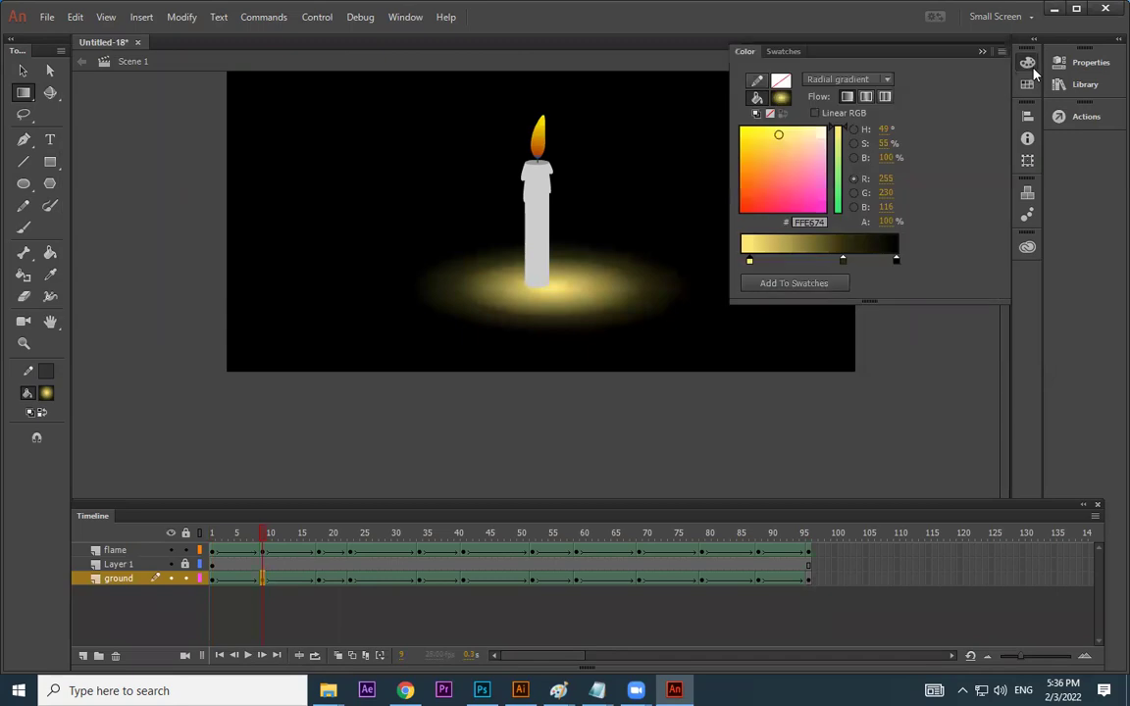
{"action": "left_click", "coordinate": [884, 221]}
{"action": "left_click_drag", "start_coordinate": [872, 224], "coordinate": [863, 228]}
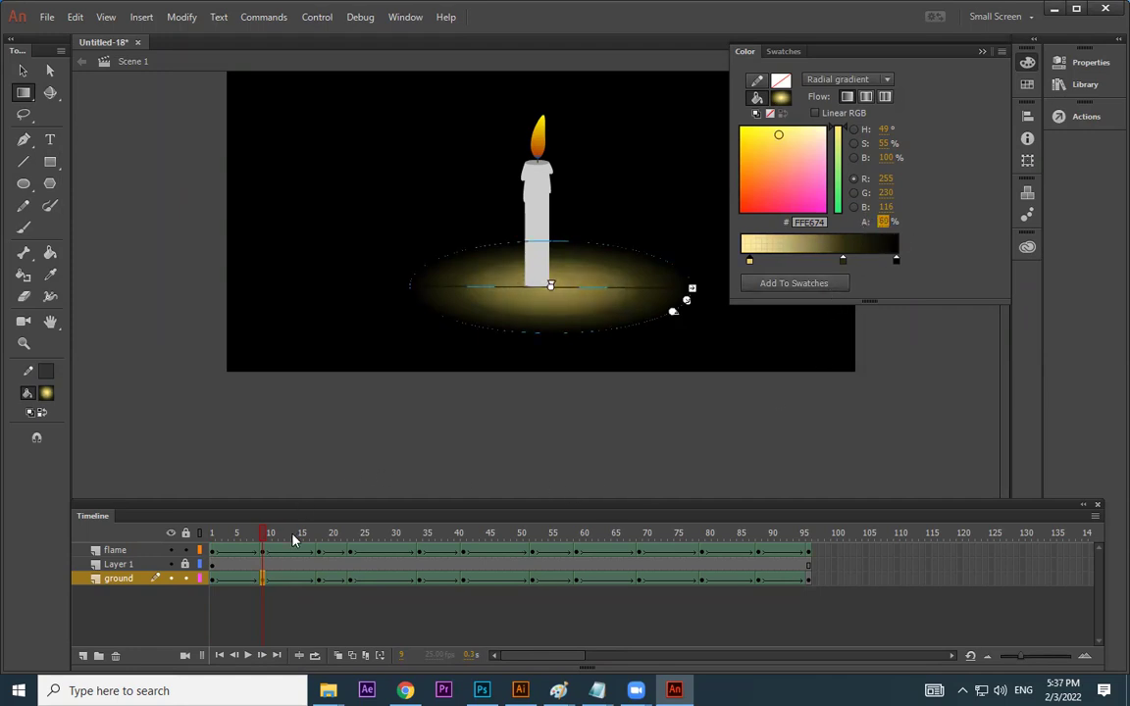
{"action": "left_click_drag", "start_coordinate": [293, 539], "coordinate": [236, 535]}
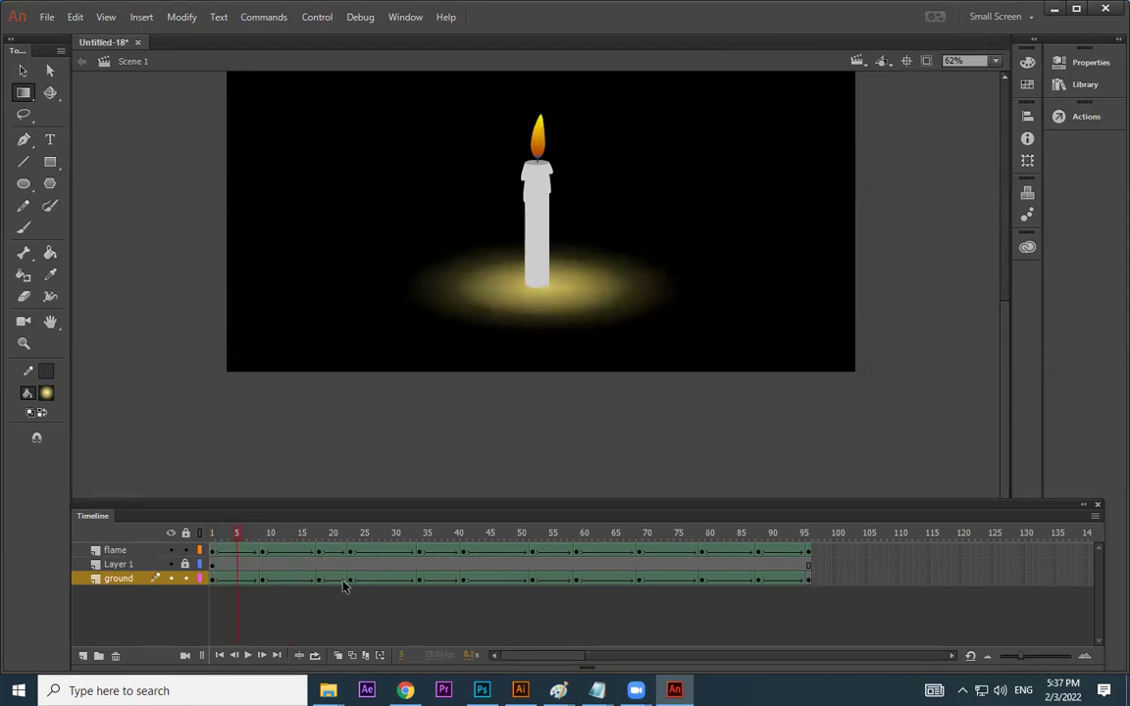
Lower the alpha of the glow gradient's FFE674 stop to 42% at frame 34 and scrub through the surrounding frames
{"action": "left_click", "coordinate": [419, 580]}
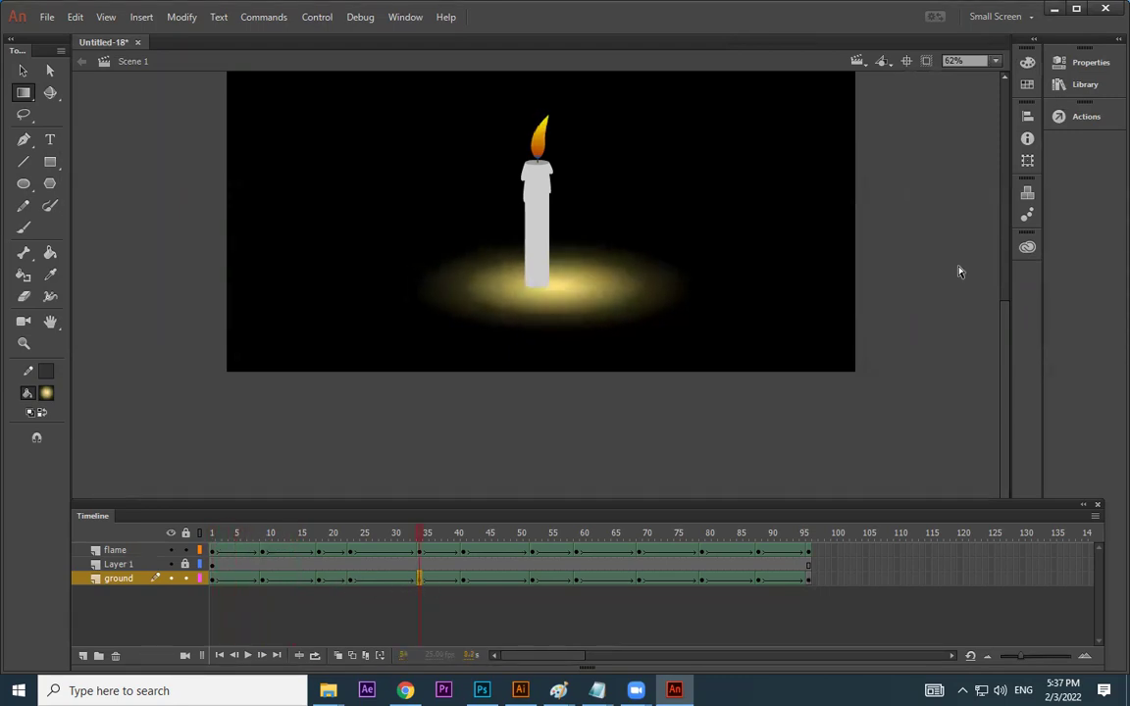
{"action": "left_click", "coordinate": [1031, 65]}
{"action": "left_click_drag", "start_coordinate": [883, 223], "coordinate": [848, 220]}
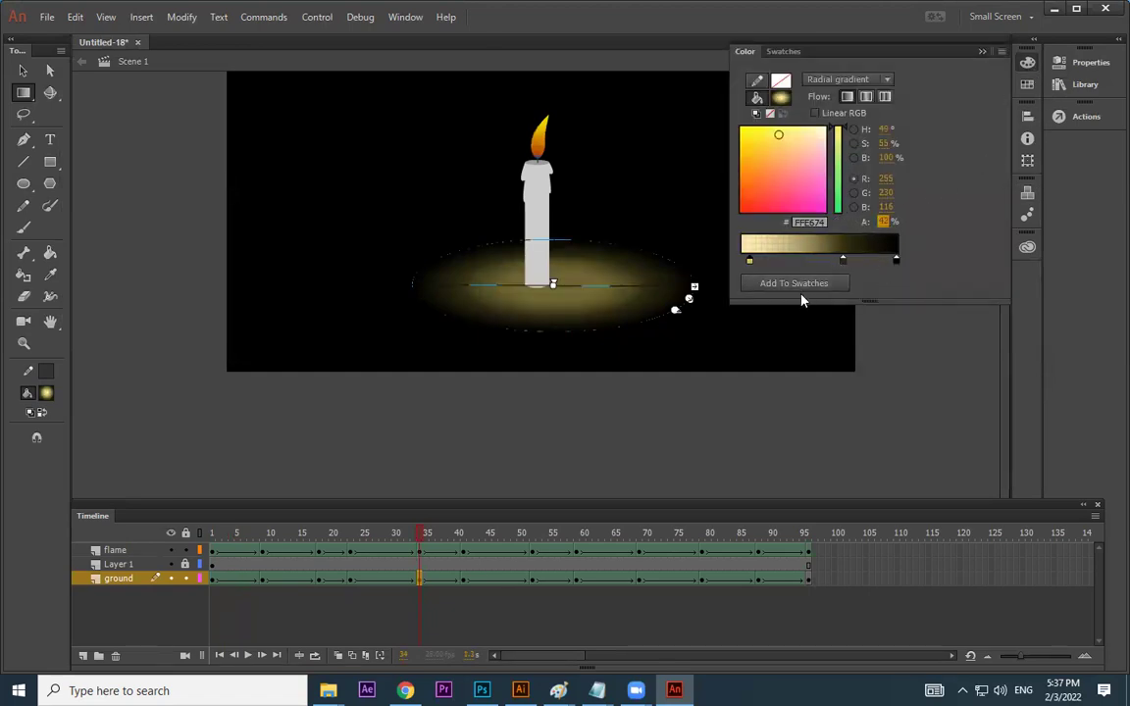
{"action": "left_click_drag", "start_coordinate": [329, 540], "coordinate": [502, 538]}
Lower the alpha of the ground glow gradient's FFE674 stop at frames 52 and 69
{"action": "left_click", "coordinate": [530, 579]}
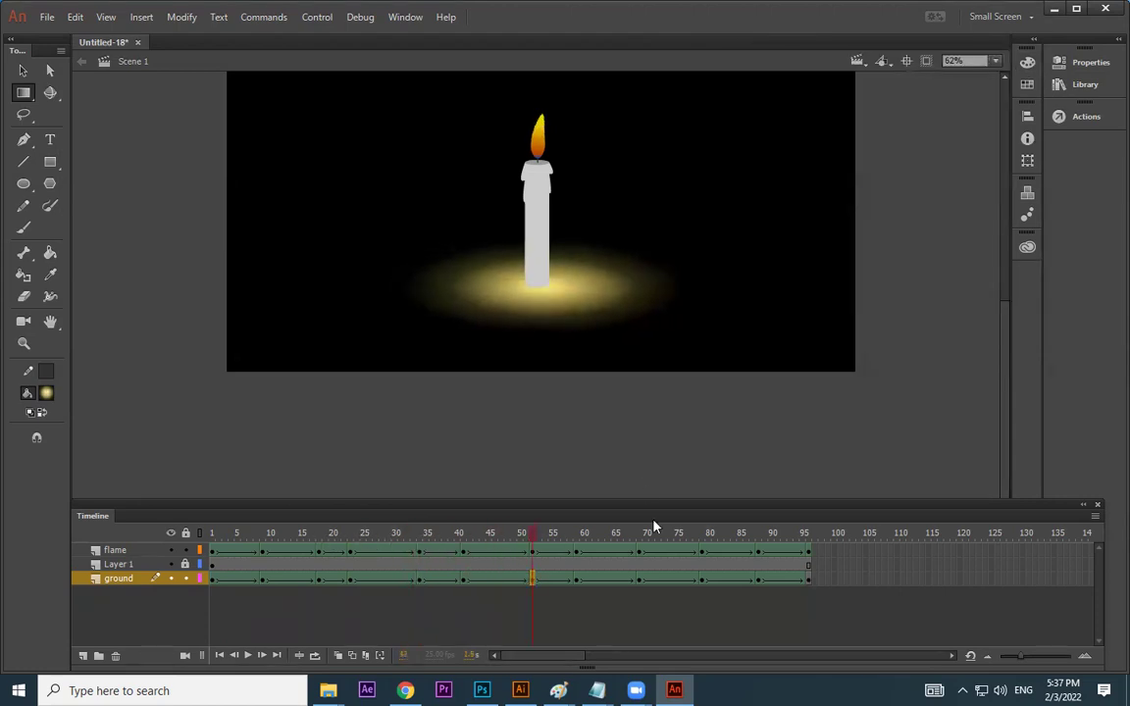
{"action": "left_click", "coordinate": [1028, 62]}
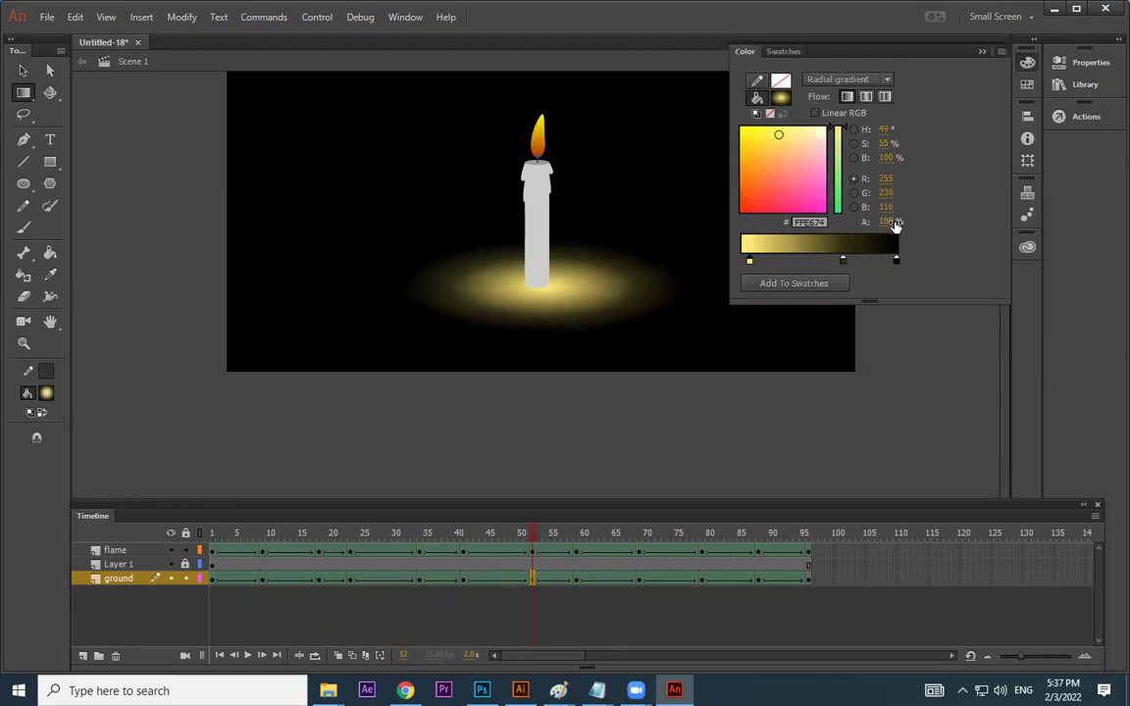
{"action": "left_click", "coordinate": [640, 580]}
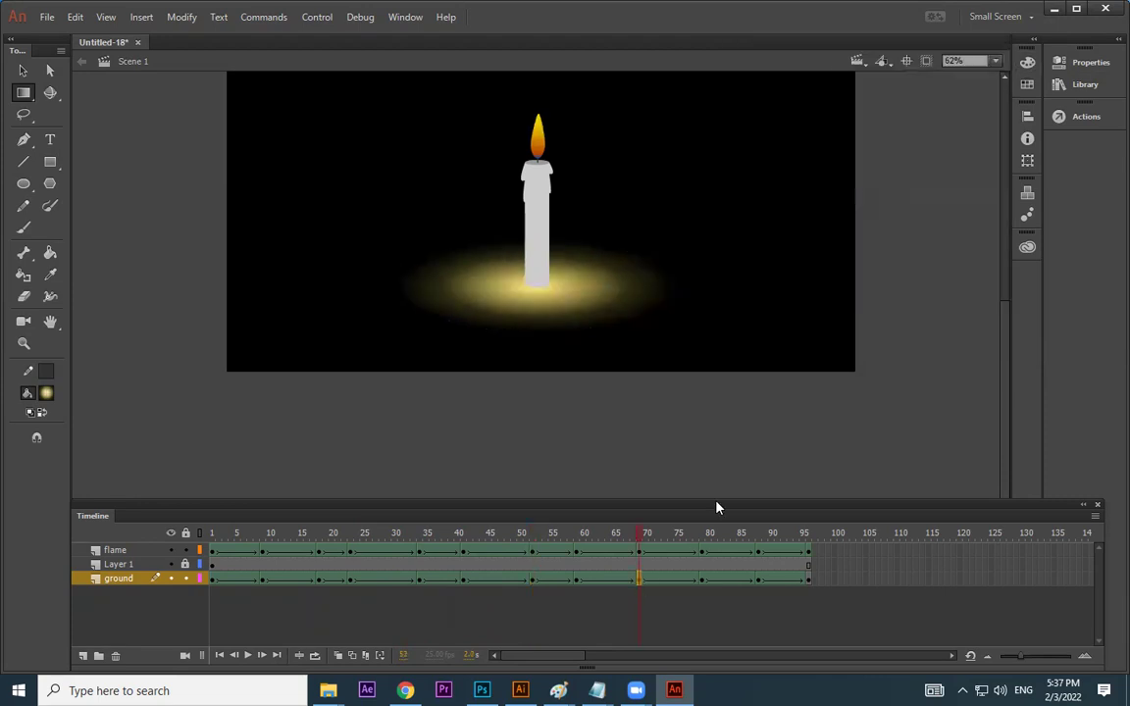
{"action": "left_click", "coordinate": [1027, 62]}
{"action": "left_click_drag", "start_coordinate": [887, 223], "coordinate": [858, 223]}
Lower the alpha of the ground glow gradient's FFE674 stop slightly at frame 88
{"action": "left_click", "coordinate": [756, 580]}
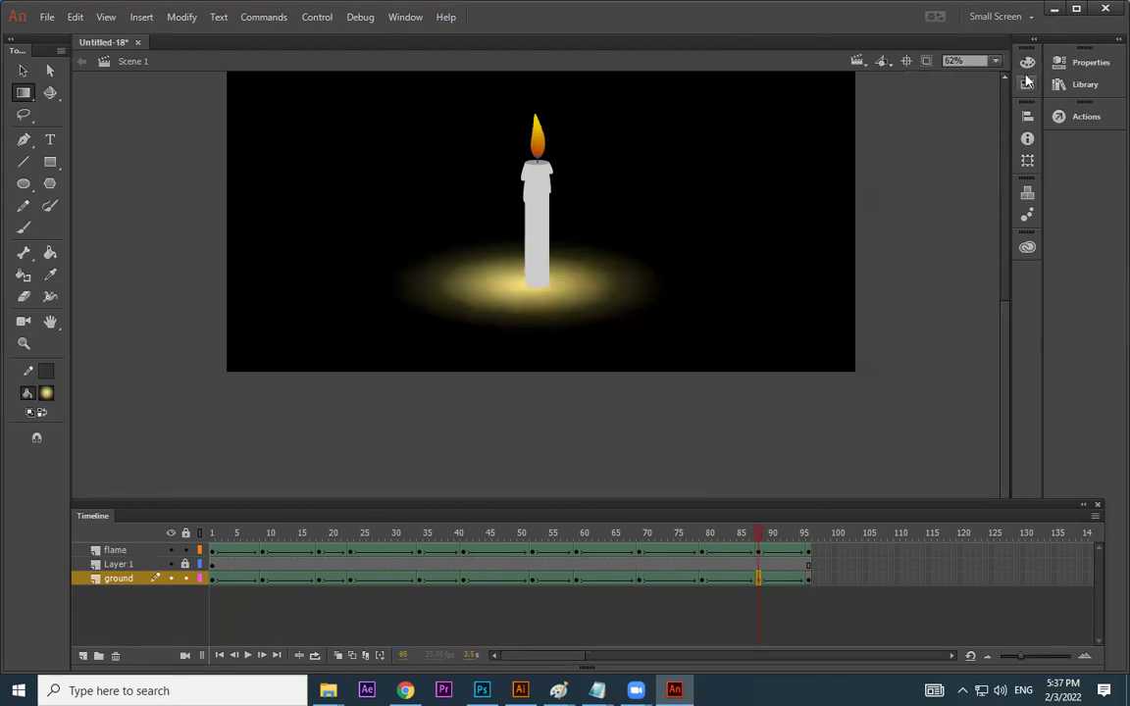
{"action": "key", "text": "ctrl+shift+F9"}
{"action": "left_click_drag", "start_coordinate": [884, 224], "coordinate": [870, 223]}
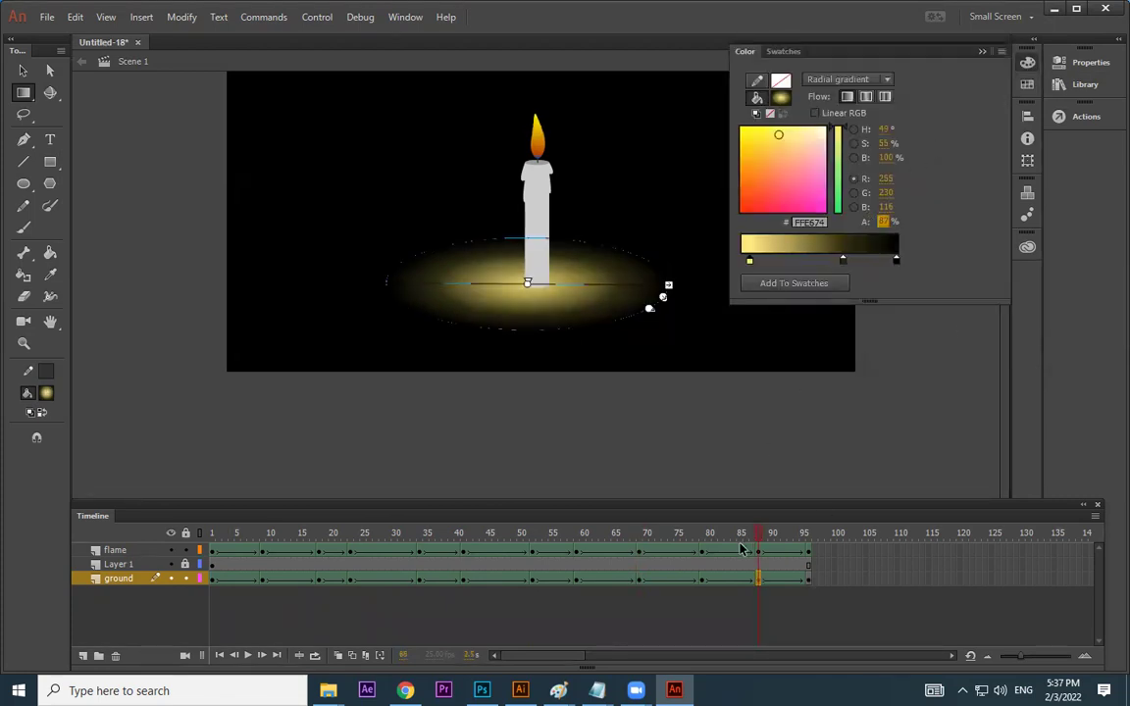
Scrub back to frame 1, test the movie to check the flickering and dimming glow, and close the preview
{"action": "left_click_drag", "start_coordinate": [752, 535], "coordinate": [212, 536]}
{"action": "key", "text": "ctrl+Return"}
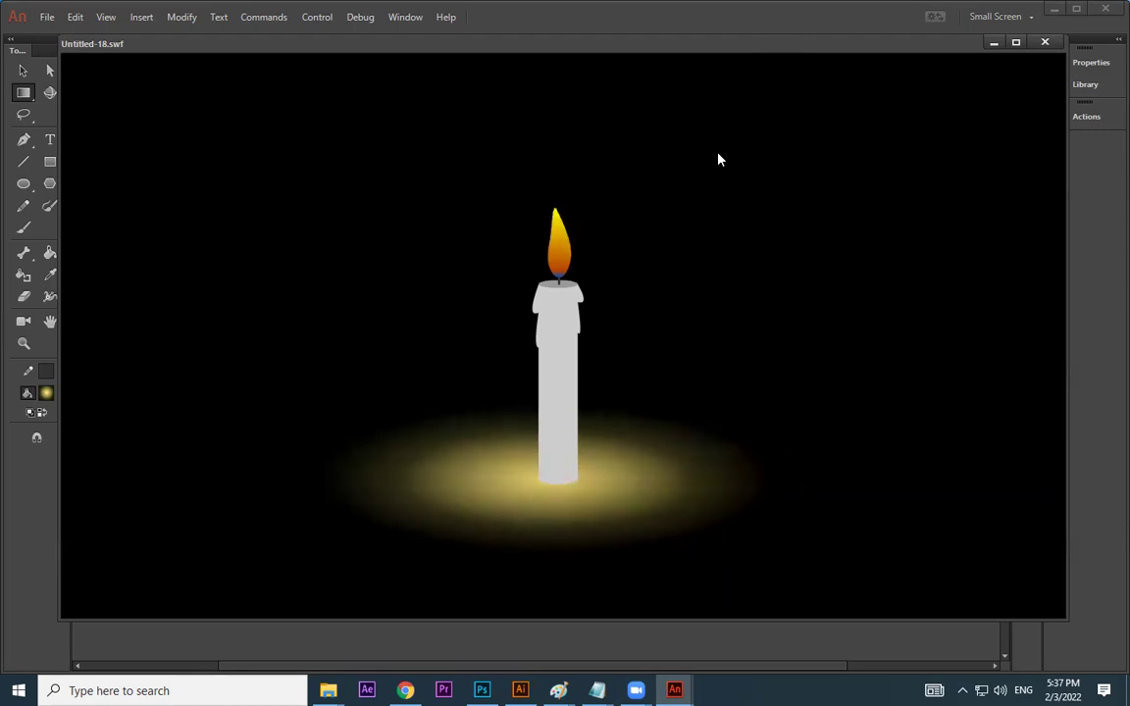
{"action": "left_click", "coordinate": [1045, 42]}
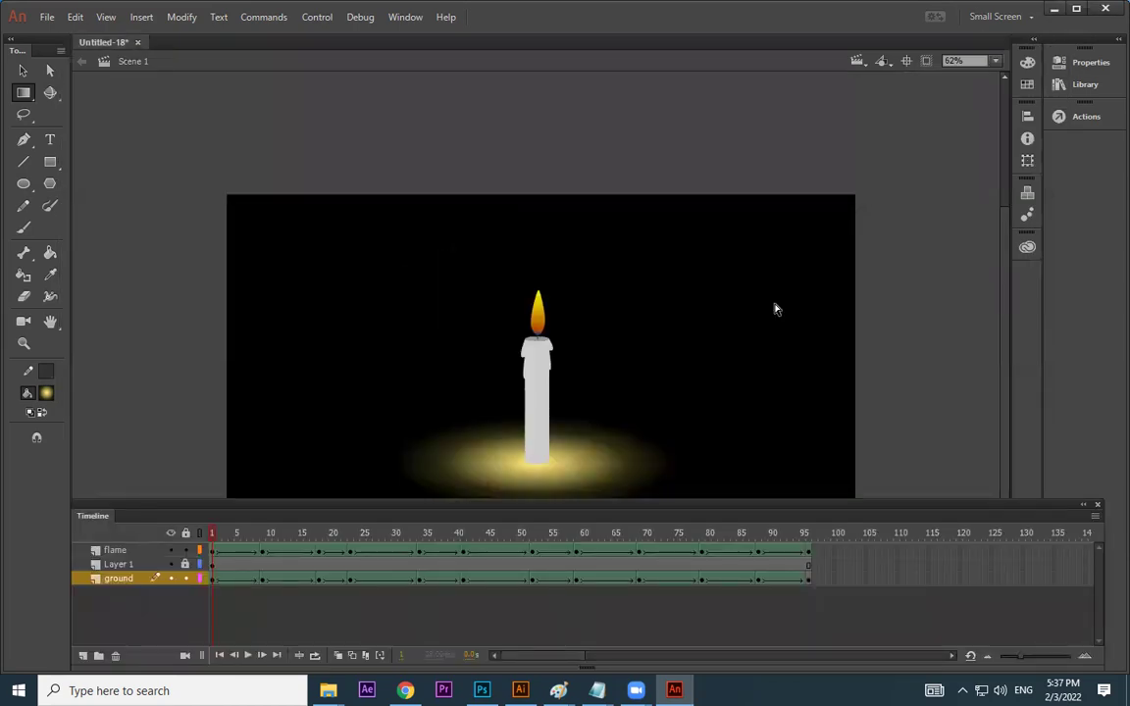
{"action": "scroll", "coordinate": [775, 310], "scroll_direction": "down", "scroll_amount": 3}
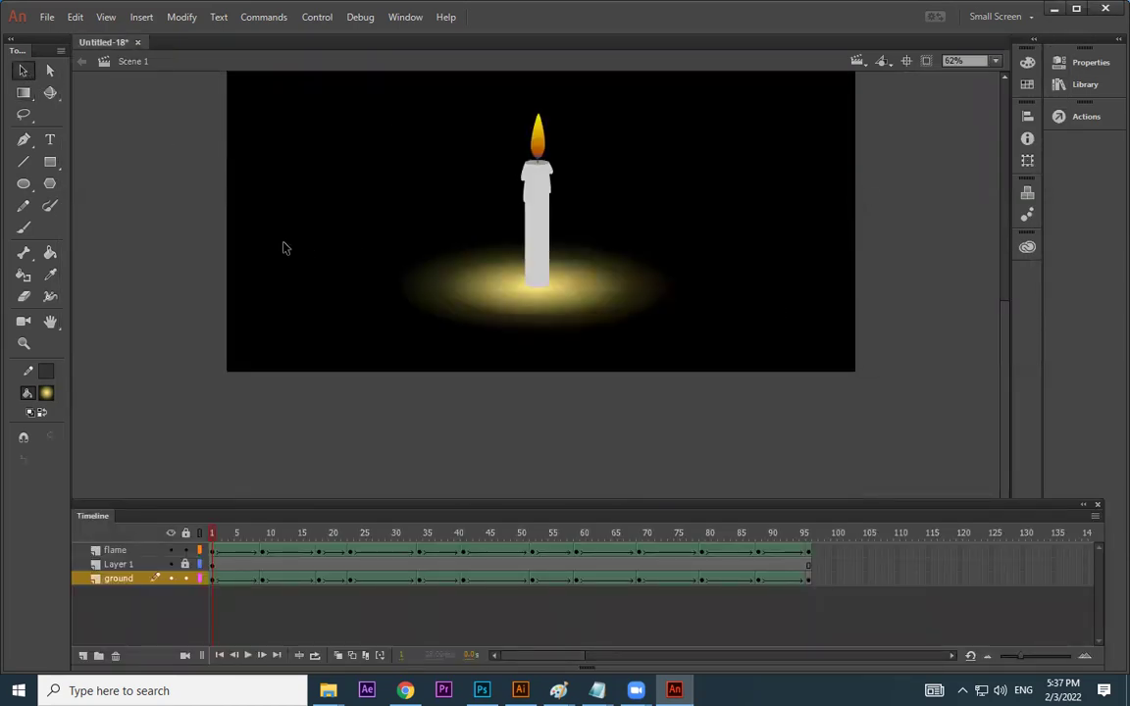